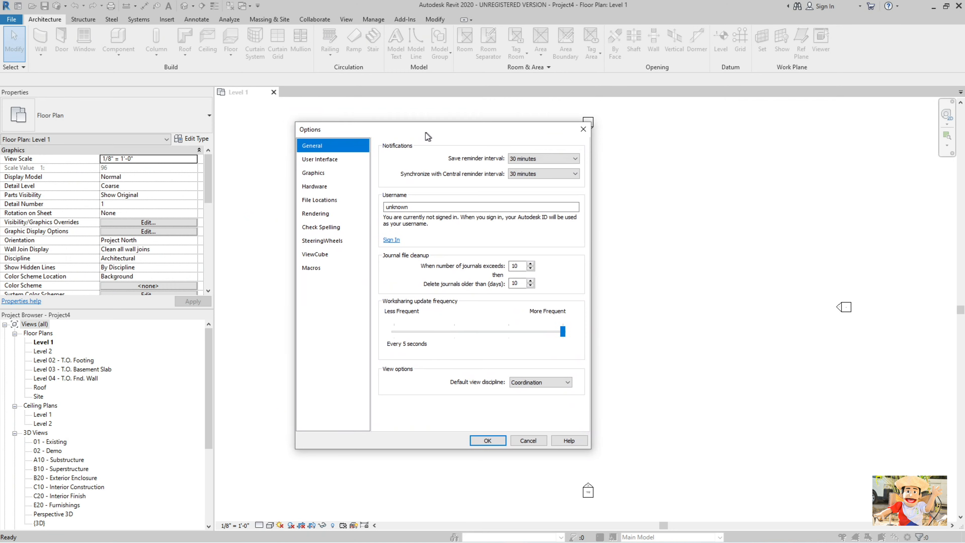
click(308, 162)
click(306, 174)
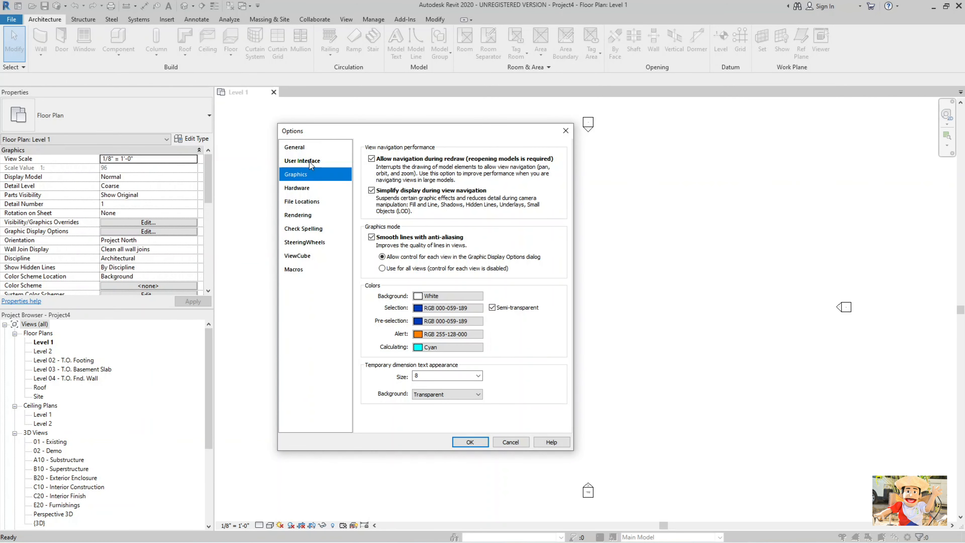
click(309, 162)
click(310, 147)
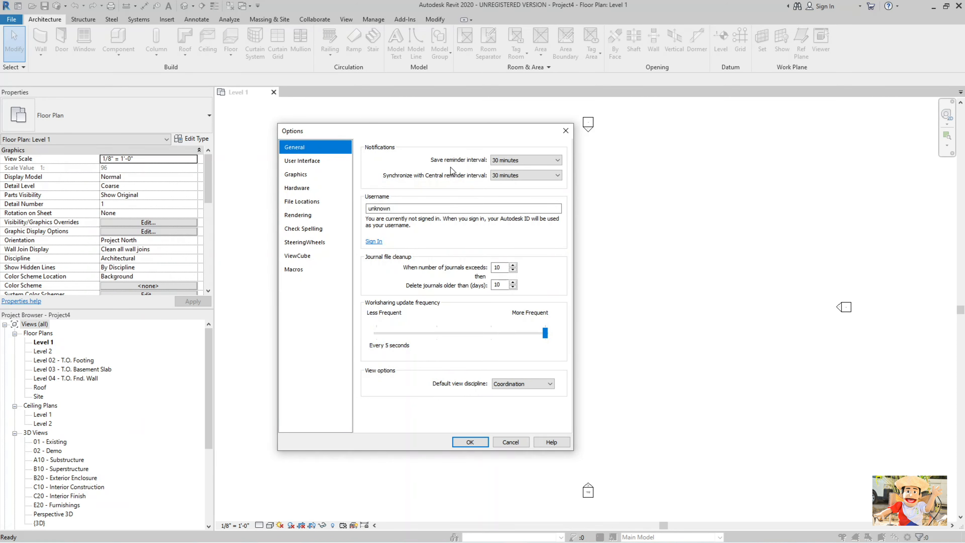
Set both the save reminder interval and the Synchronize with Central reminder interval to 15 minutes.
click(516, 160)
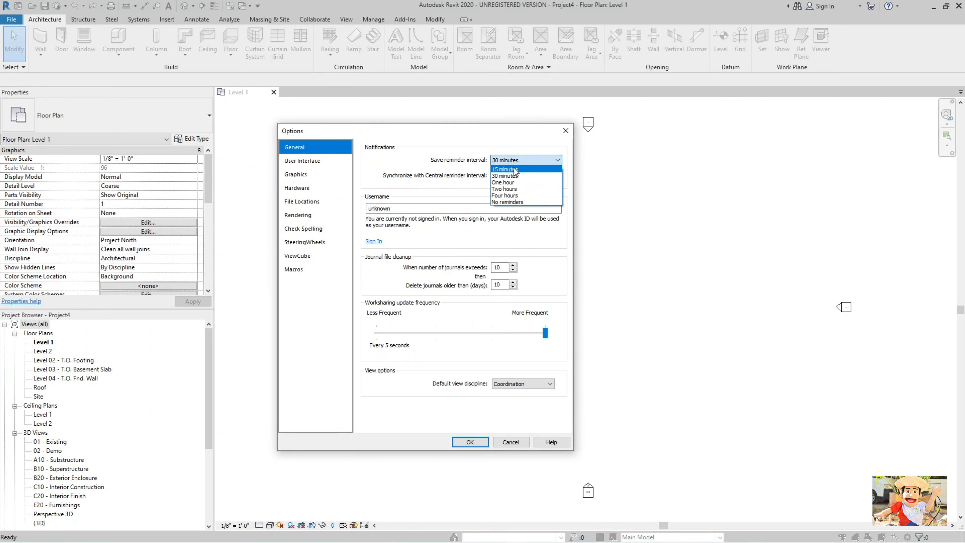
click(516, 170)
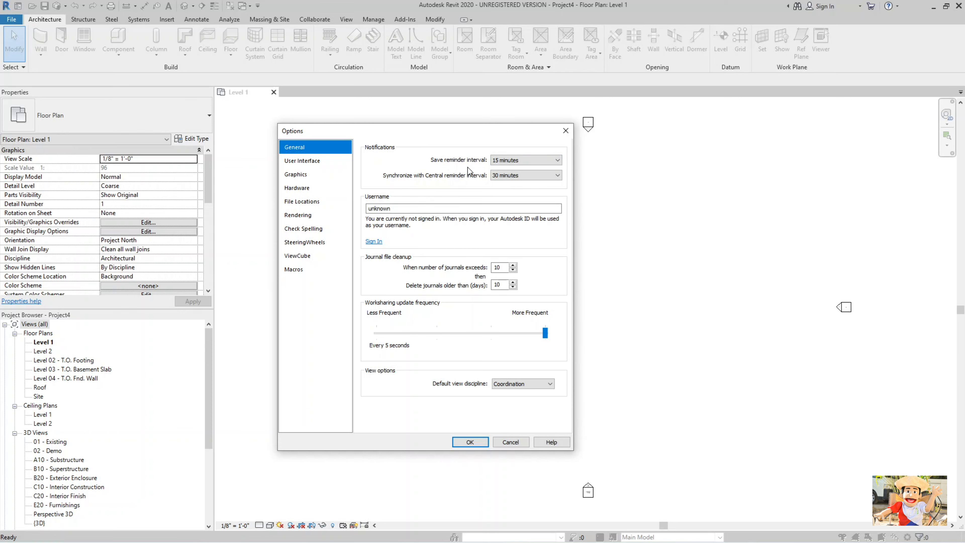
click(514, 175)
click(511, 185)
Replace the placeholder username with the user's own name and look over the default view discipline choices, keeping Coordination.
click(386, 209)
double_click(410, 207)
text(pa)
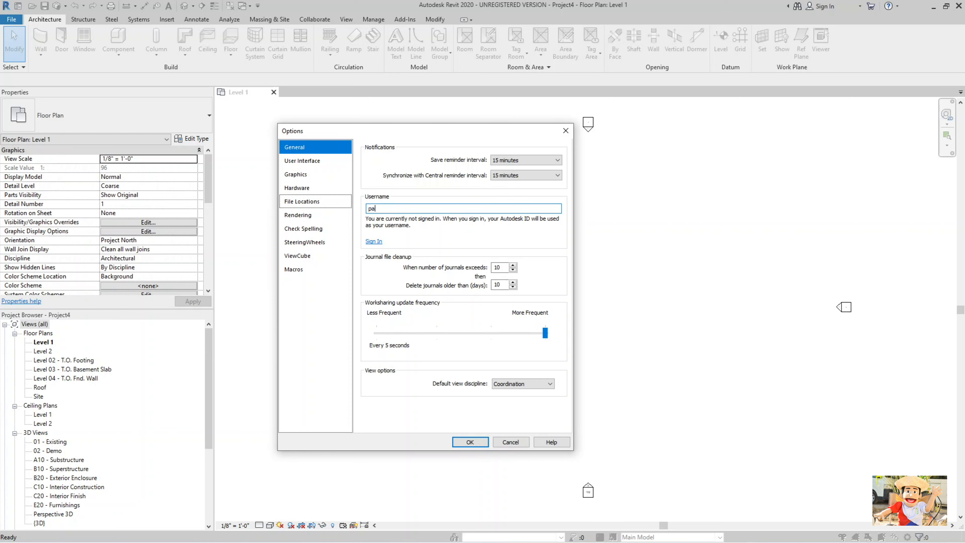
text(Papa Kabz)
click(524, 389)
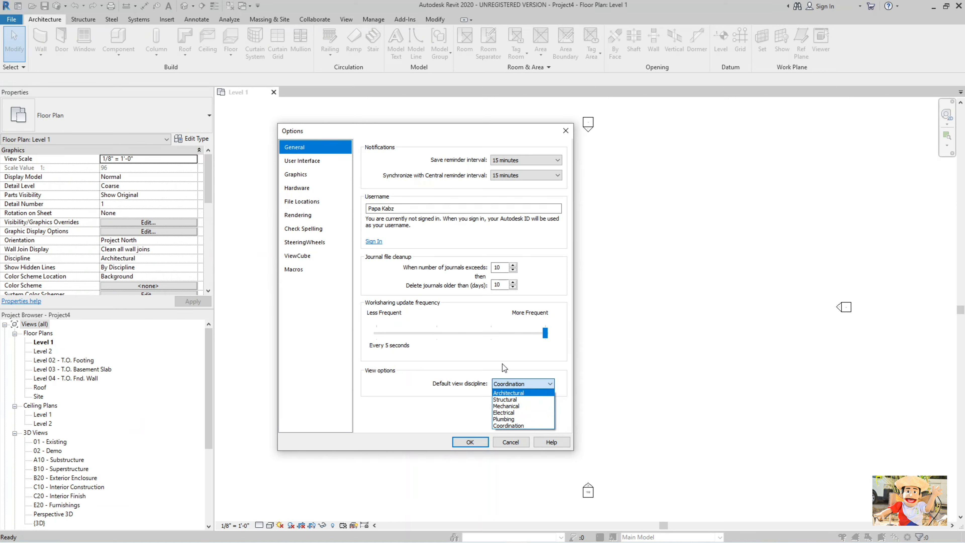
click(510, 383)
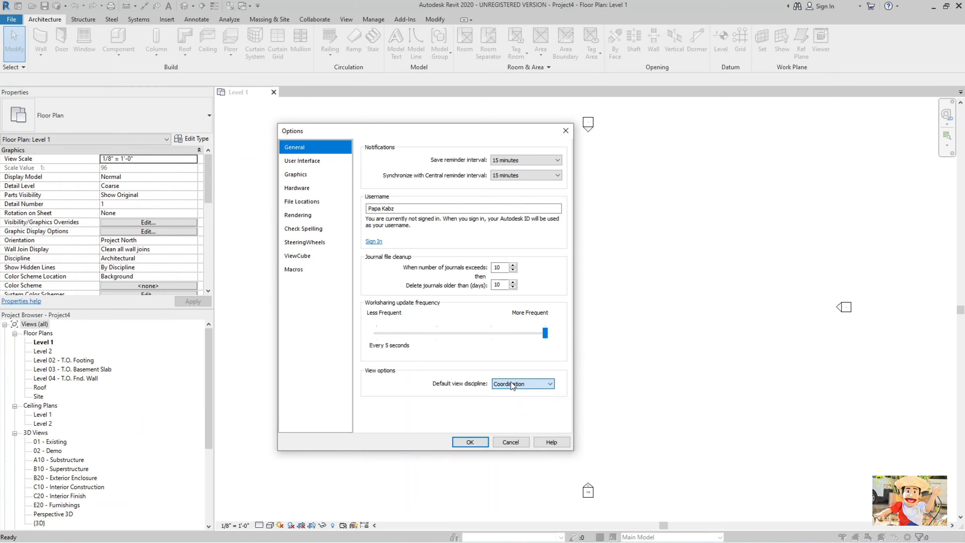
Examine the tools and analyses that can be turned on or off in the User Interface options.
click(324, 161)
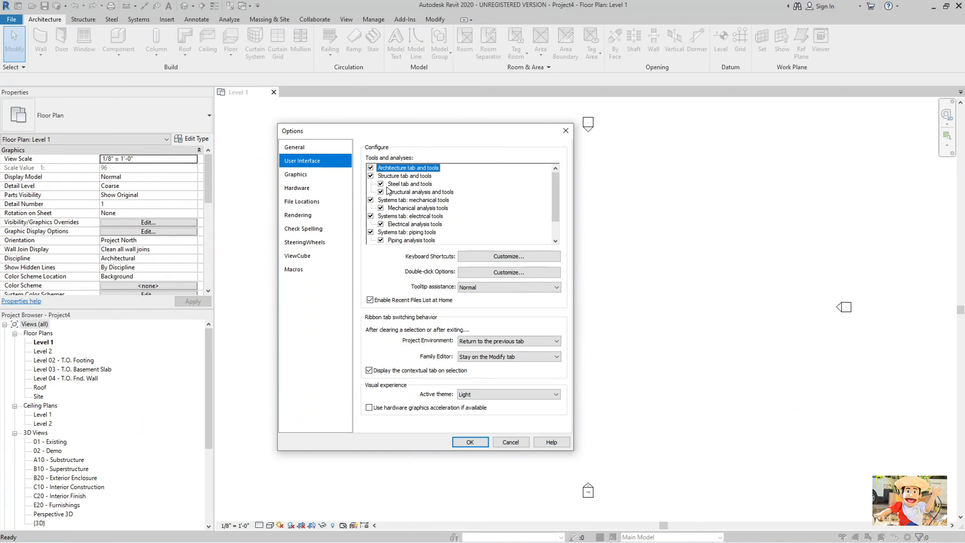
scroll(401, 202, down, 2)
scroll(401, 203, up, 2)
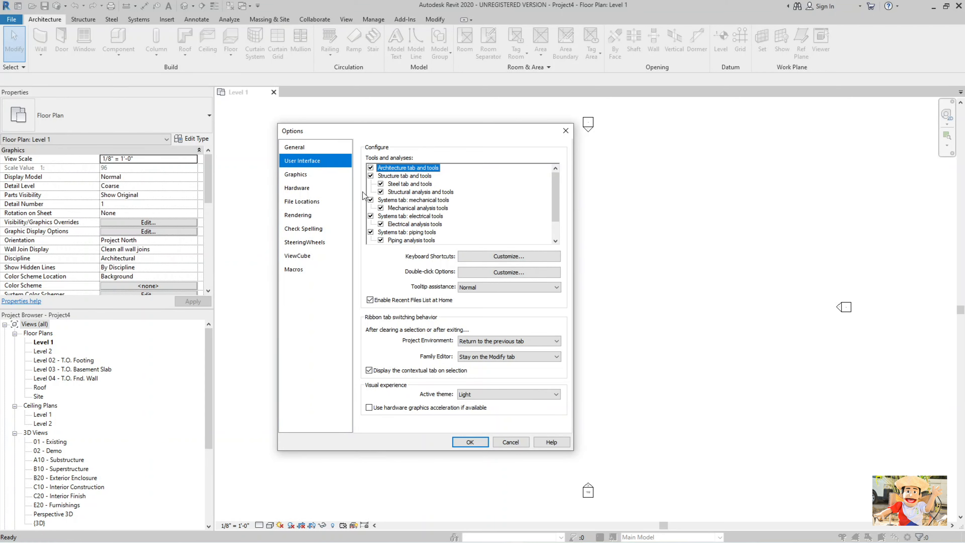
click(370, 167)
click(371, 168)
scroll(385, 242, down, 1)
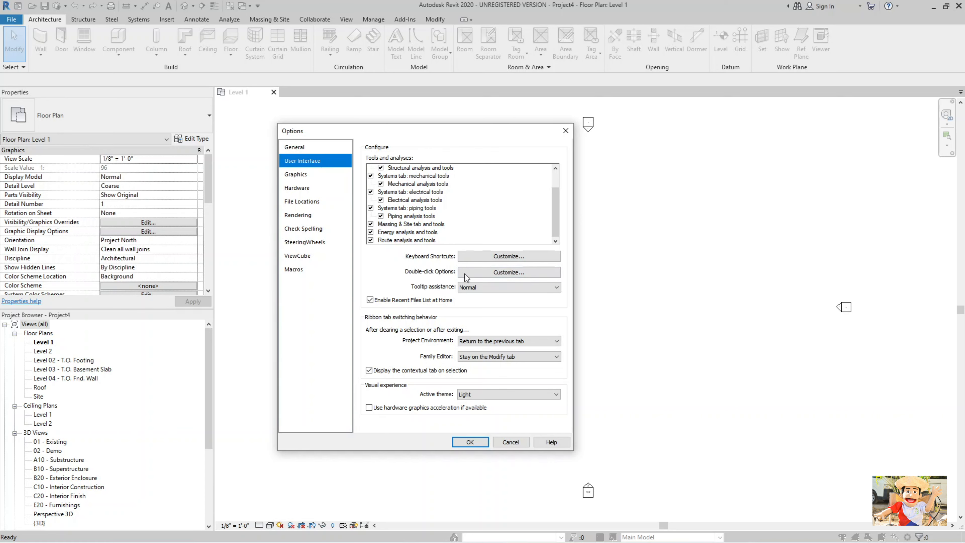
Choose the double-click action for the Family element type in the double-click settings and accept it.
click(477, 276)
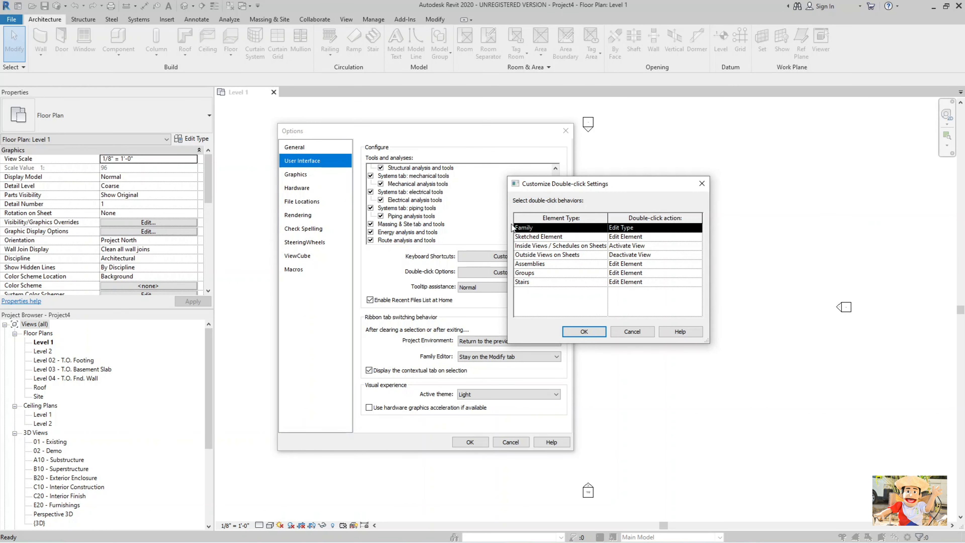
click(640, 230)
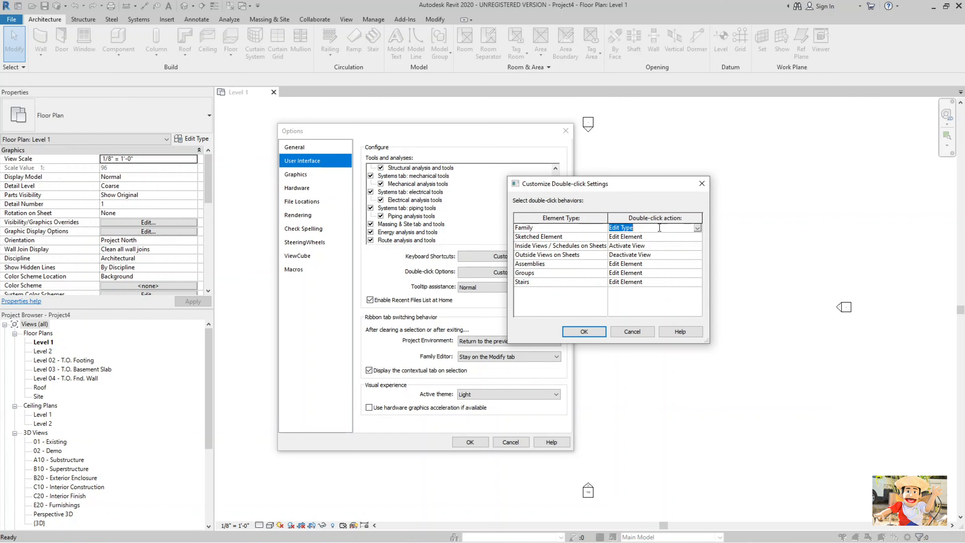
click(697, 227)
click(625, 238)
click(585, 330)
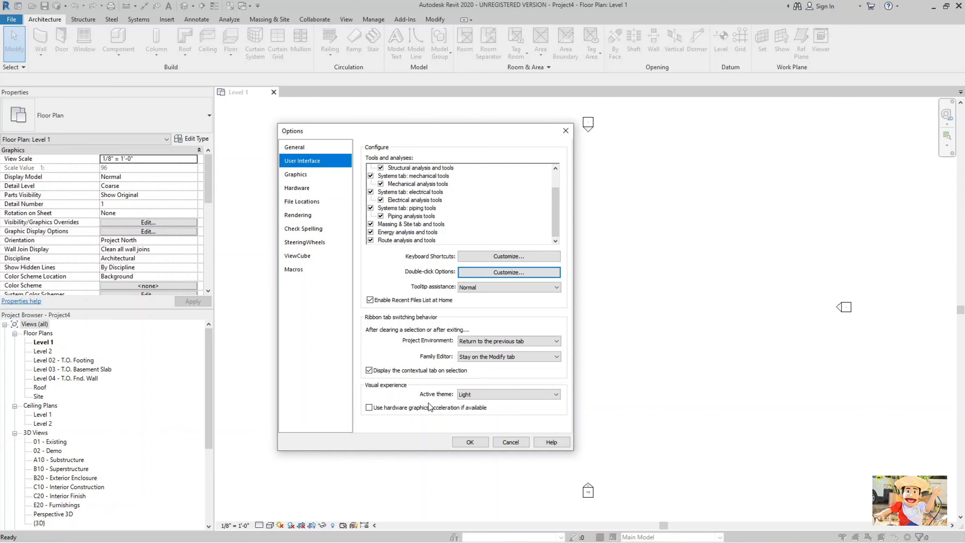
Set the active theme to Dark and enable the use of hardware graphics acceleration if available.
click(487, 398)
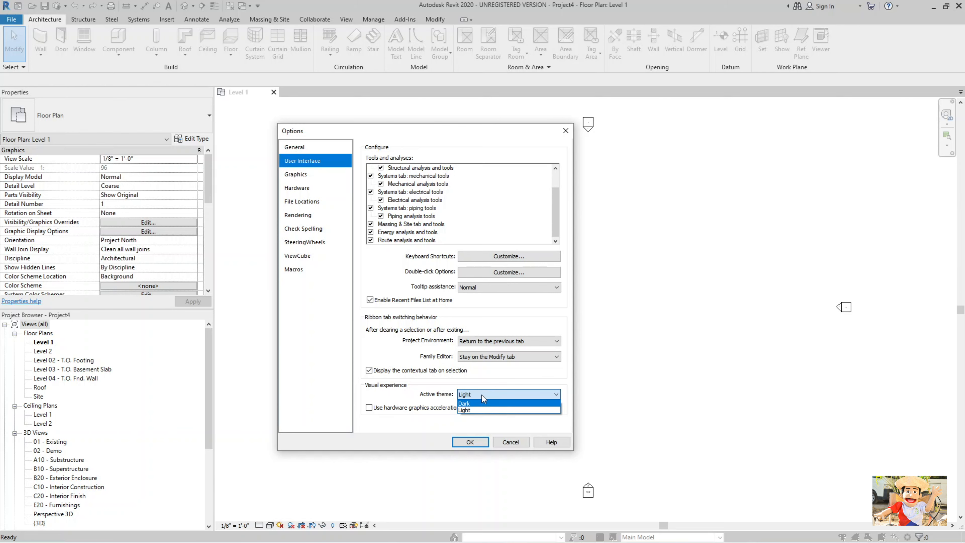
click(479, 394)
click(479, 394)
click(480, 404)
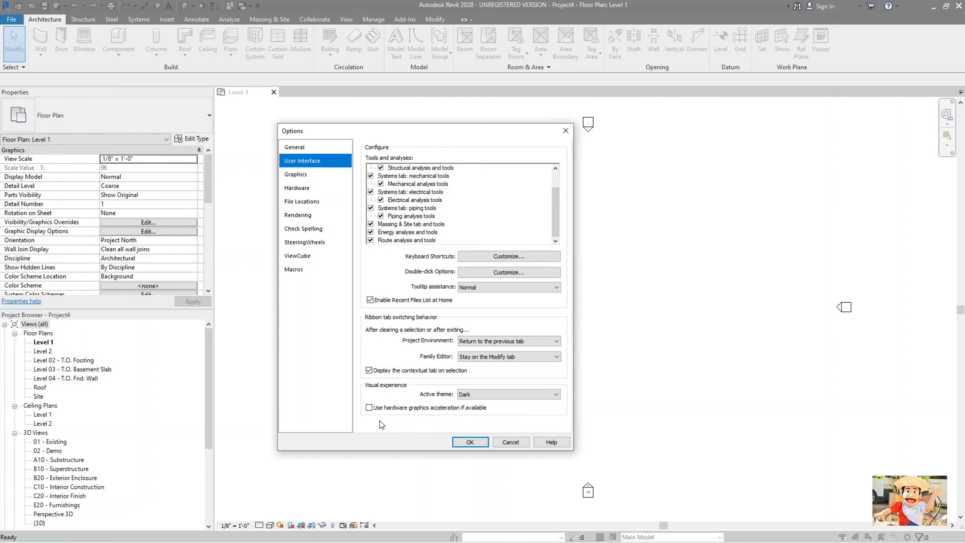
click(369, 408)
Try black as the background color in the Graphics options, then set it back to white.
click(305, 175)
click(372, 159)
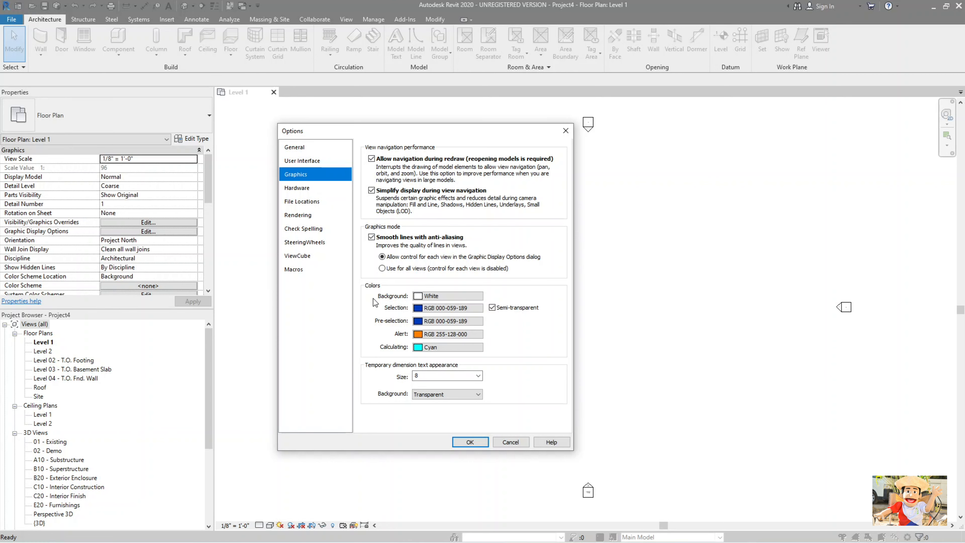
click(441, 297)
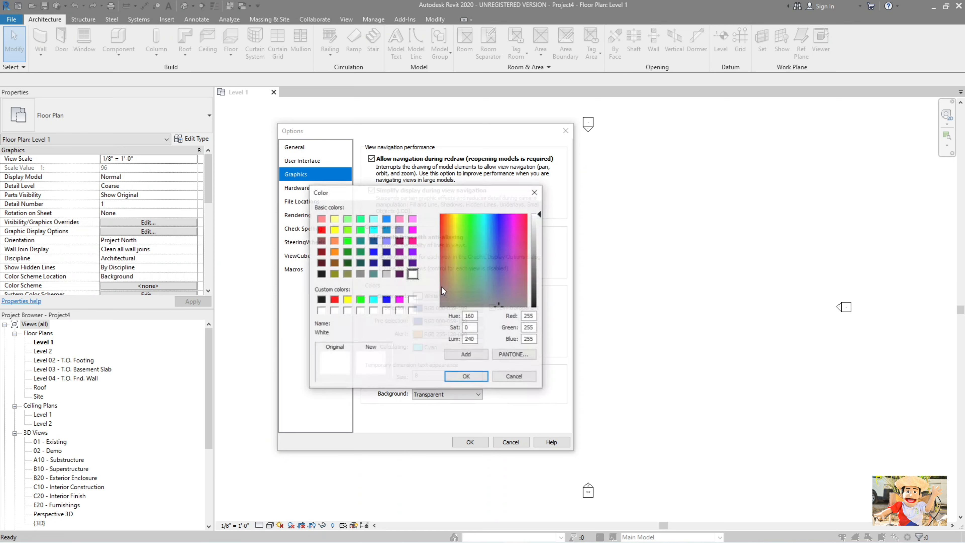
click(321, 300)
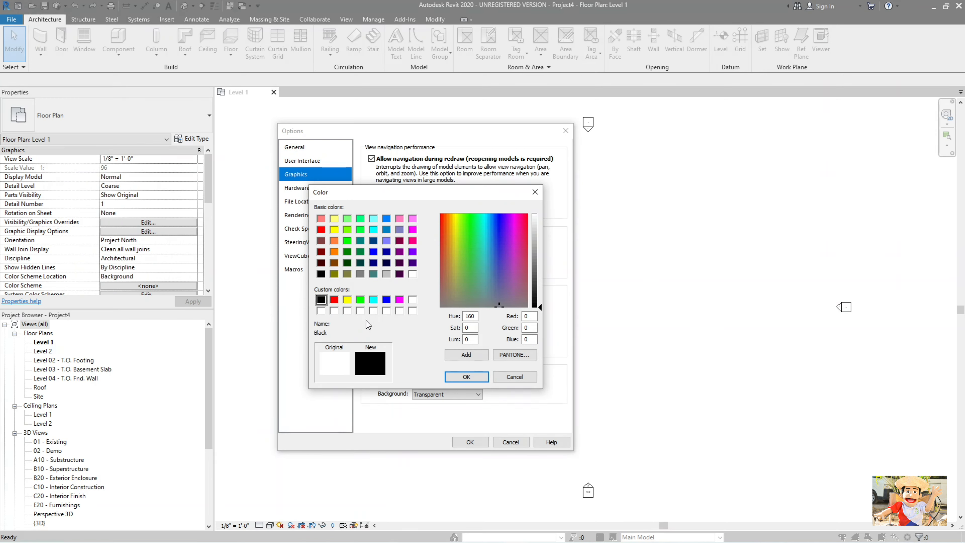
click(413, 274)
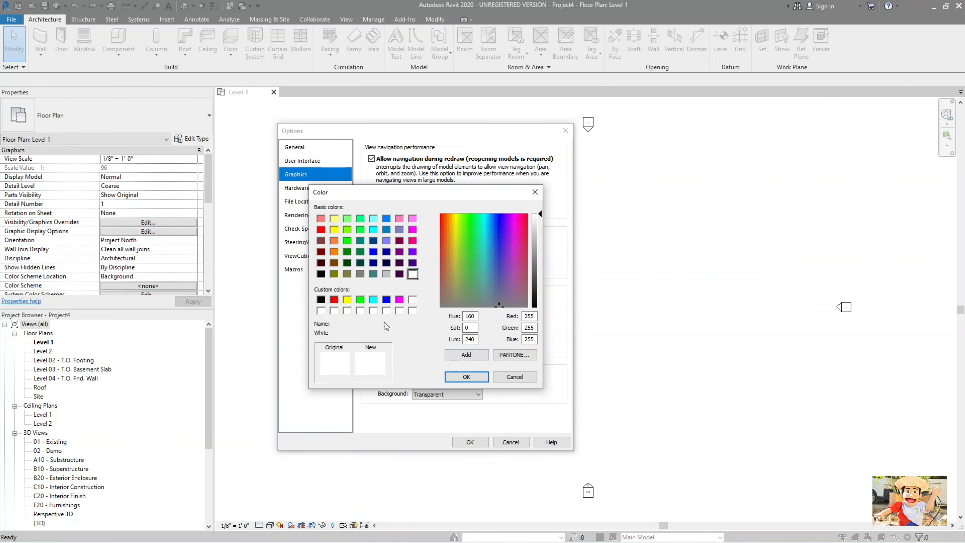
click(467, 377)
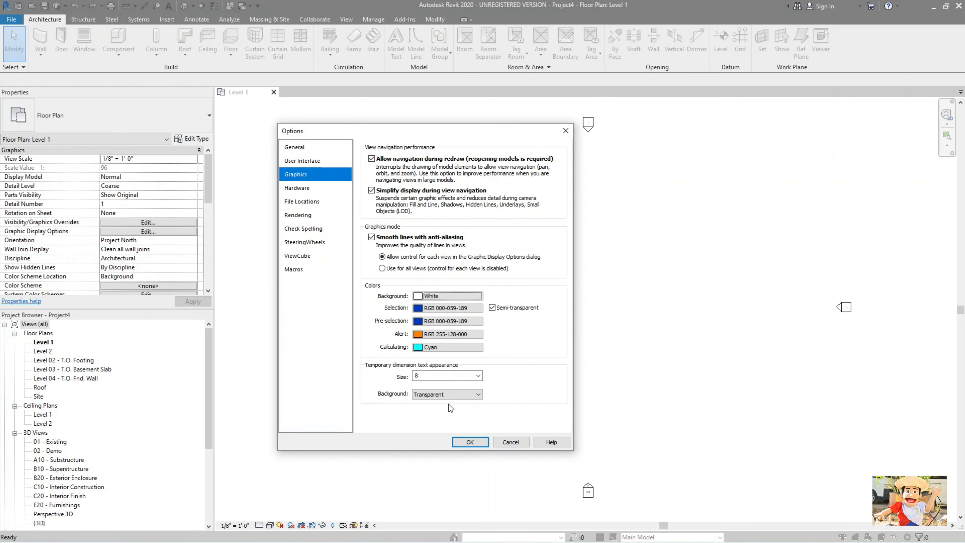
Move the Architectural Template to the first position in the project templates list of the File Locations options.
click(323, 188)
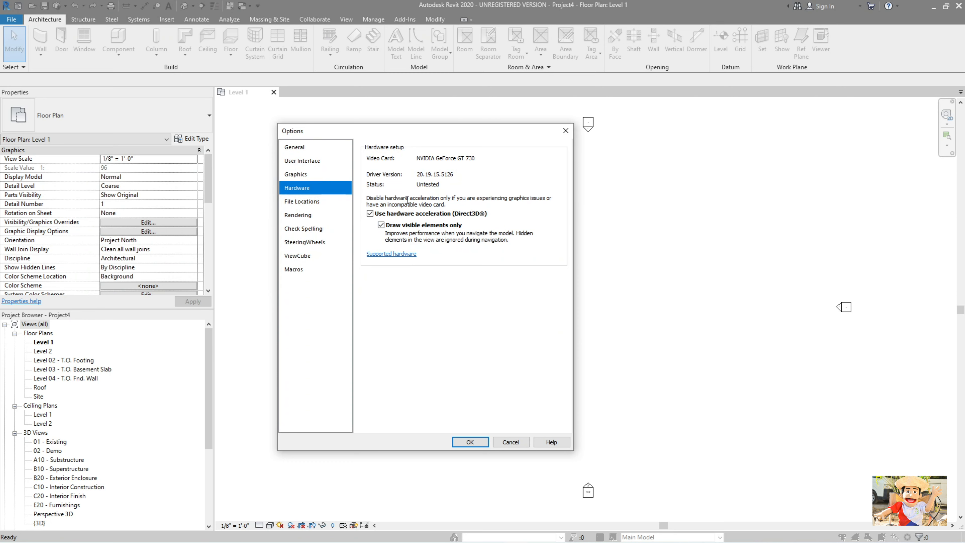
click(310, 202)
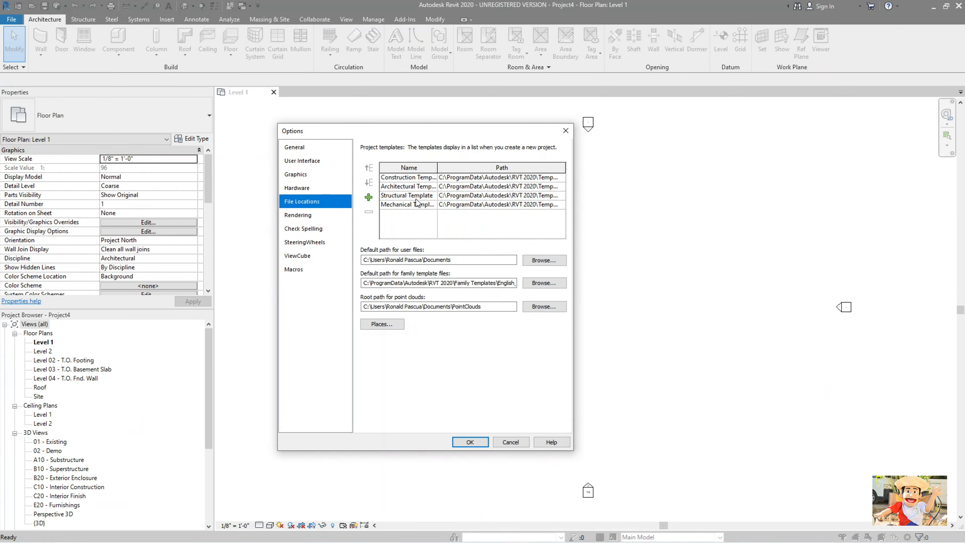
drag(438, 167, 448, 167)
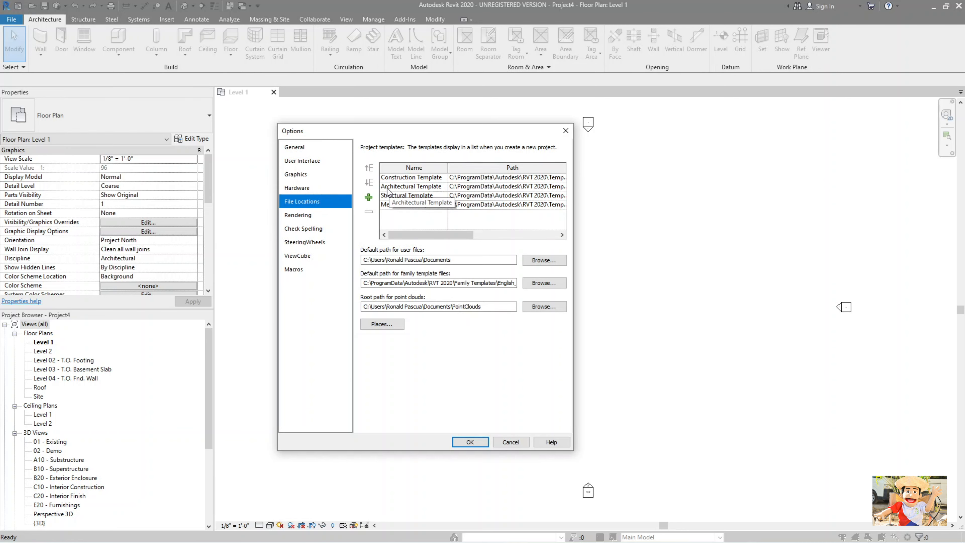
click(396, 187)
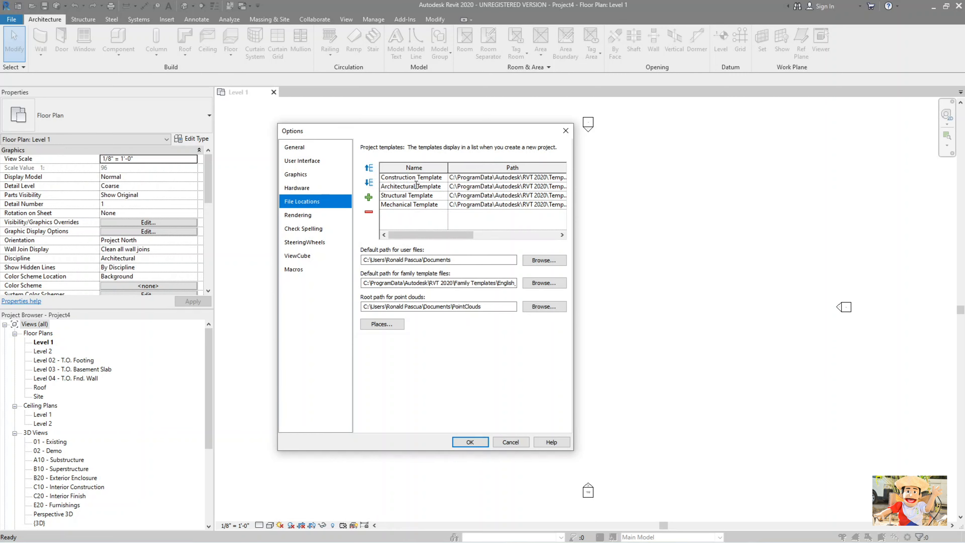
click(369, 168)
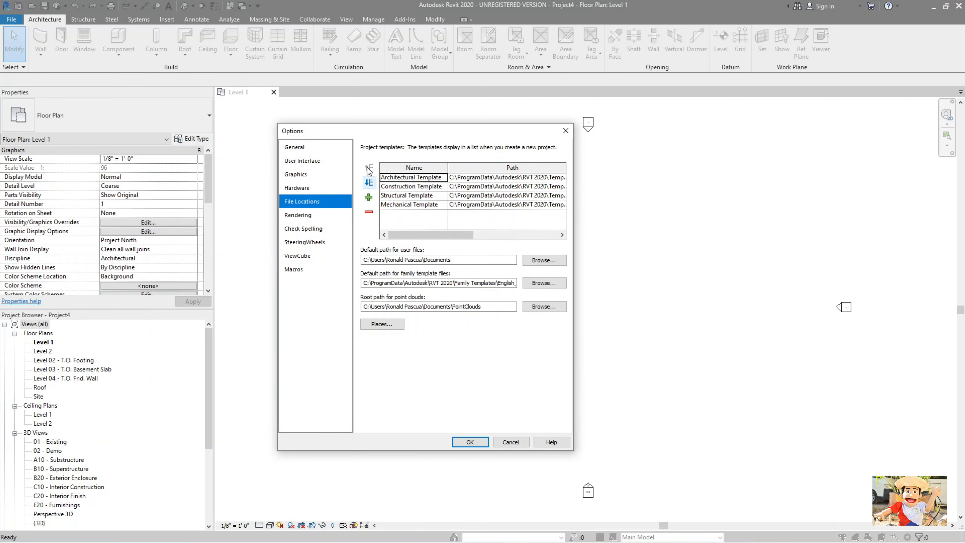
Rename the first project template entry to Architectural Template_Metric and adjust the name column's width to fit.
click(512, 177)
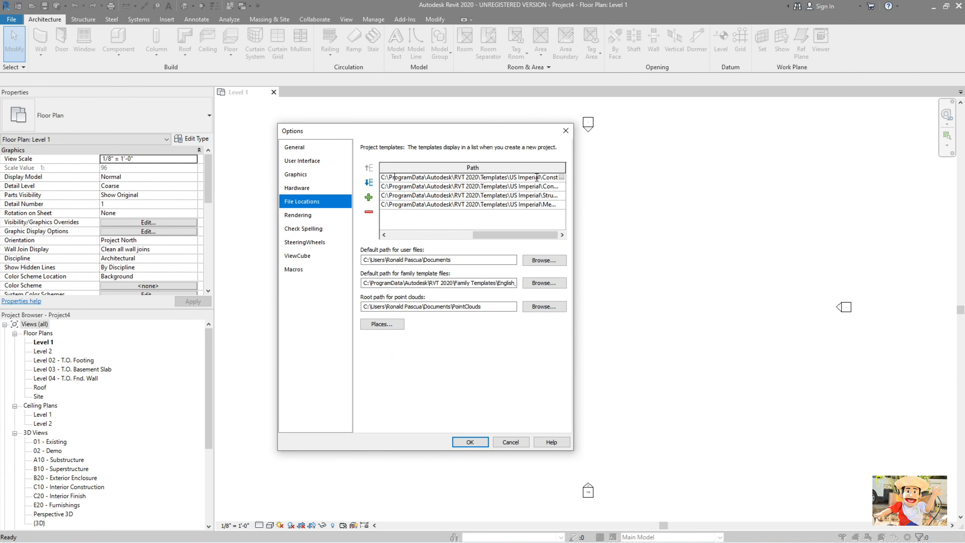
drag(483, 231, 384, 237)
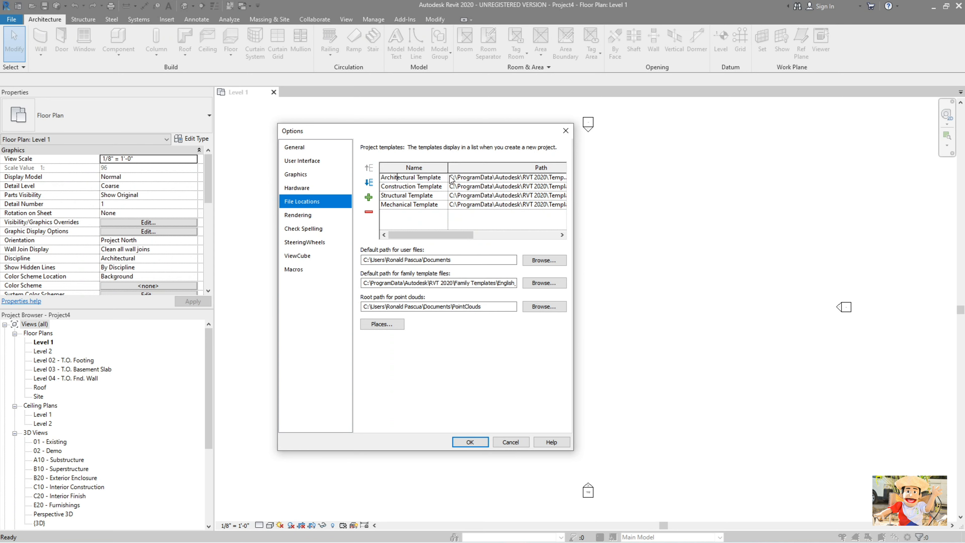
drag(449, 168, 490, 169)
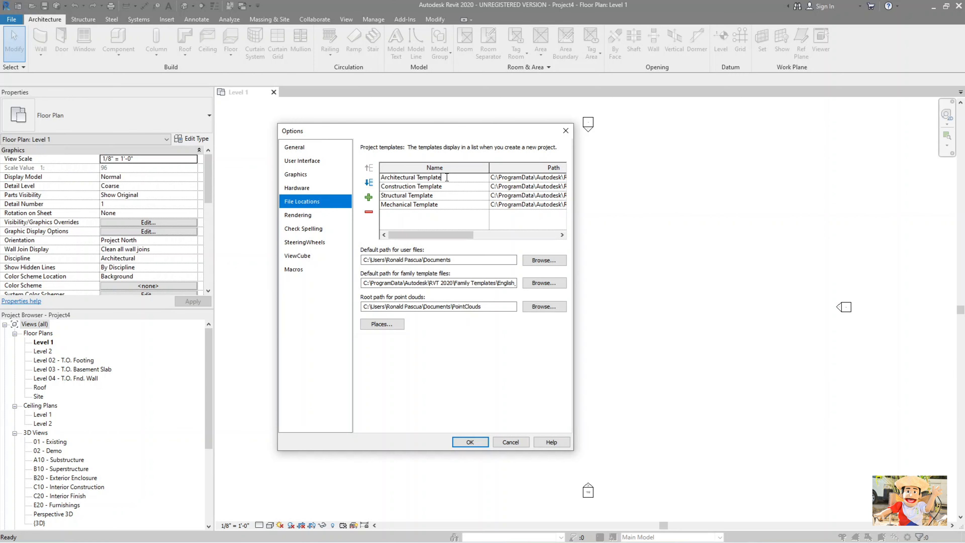
text(Metric)
drag(487, 169, 475, 168)
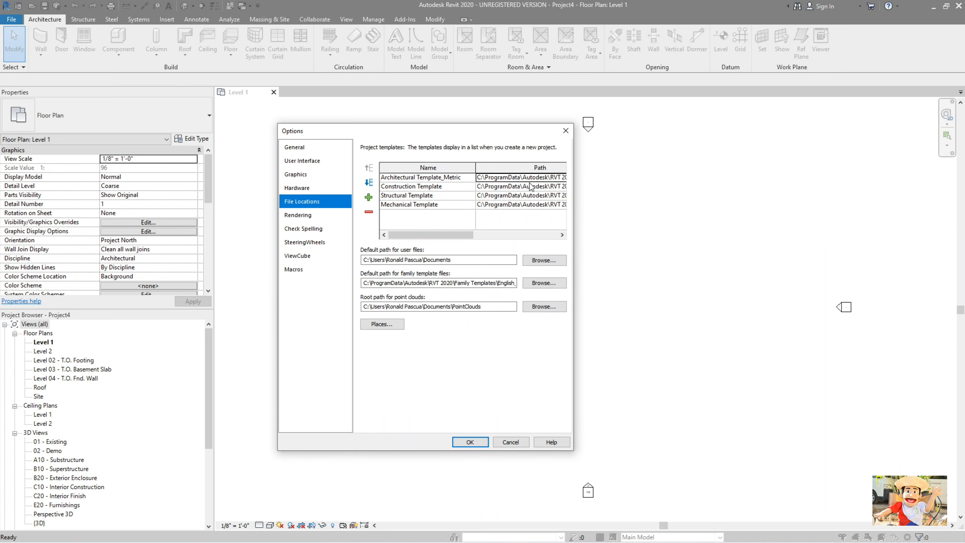
Set the path of the Architectural Template_Metric entry to Construction-DefaultMetric.rte in the US Metric templates folder.
click(539, 178)
click(562, 178)
drag(494, 135, 479, 137)
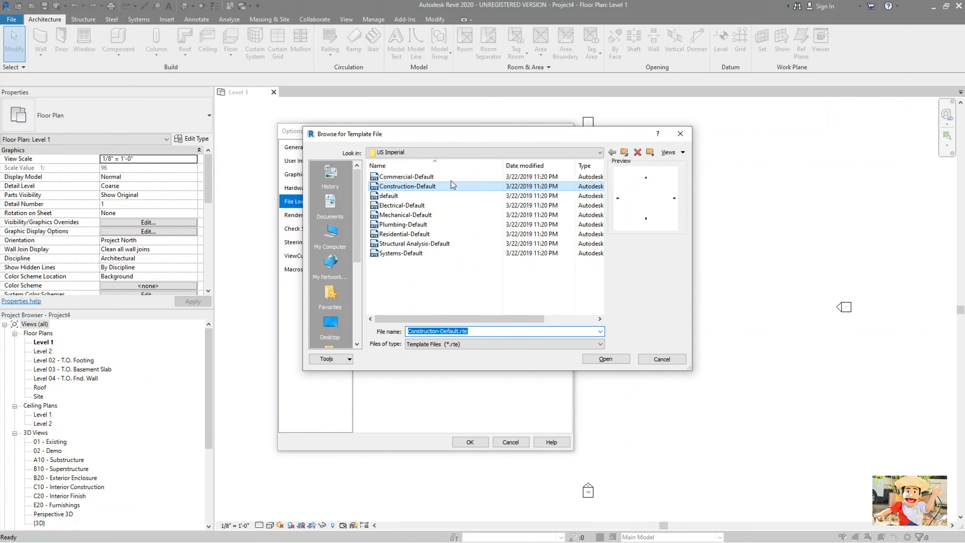
click(625, 153)
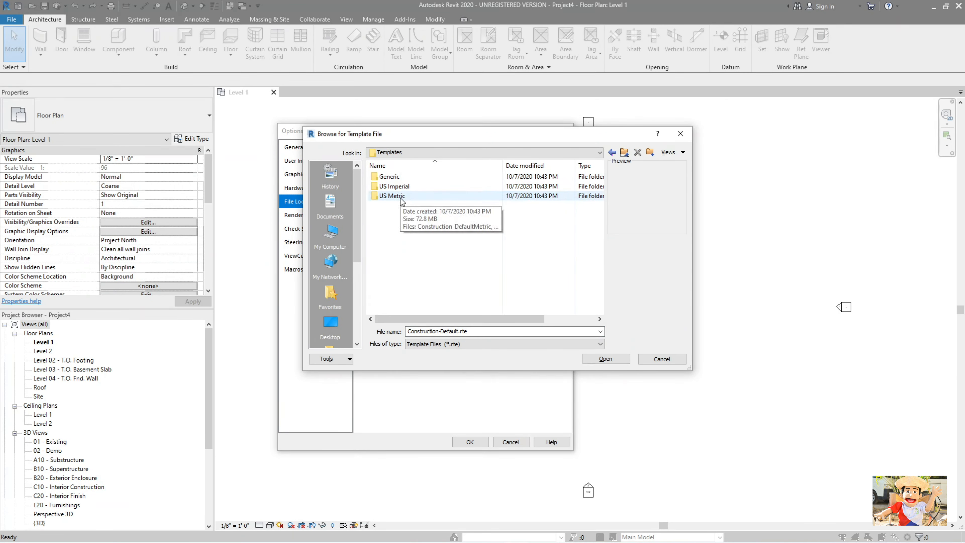
double_click(400, 198)
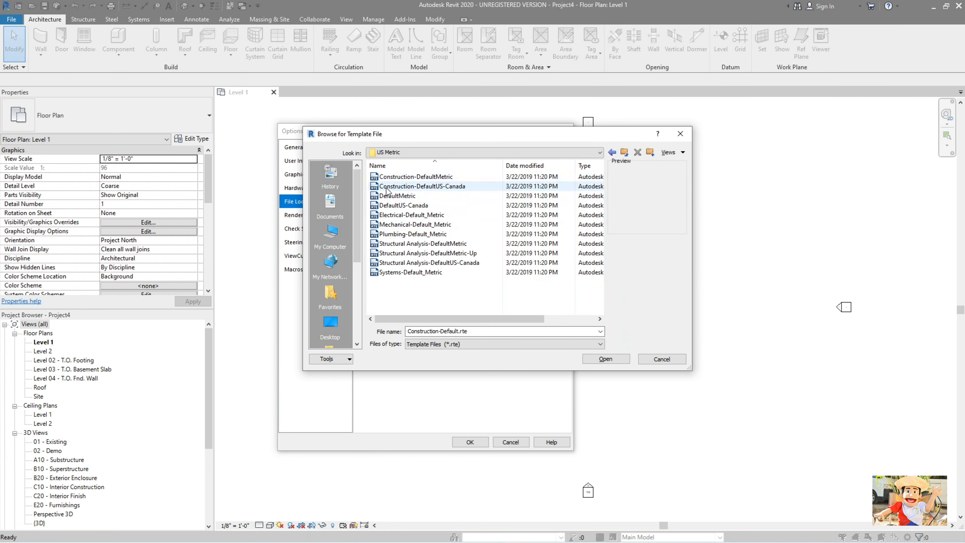
click(414, 178)
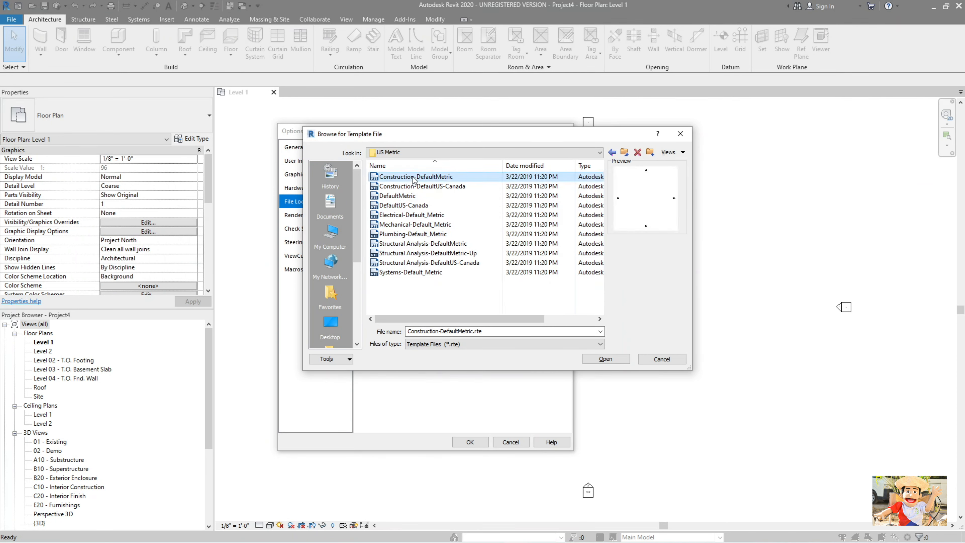
click(410, 196)
click(422, 186)
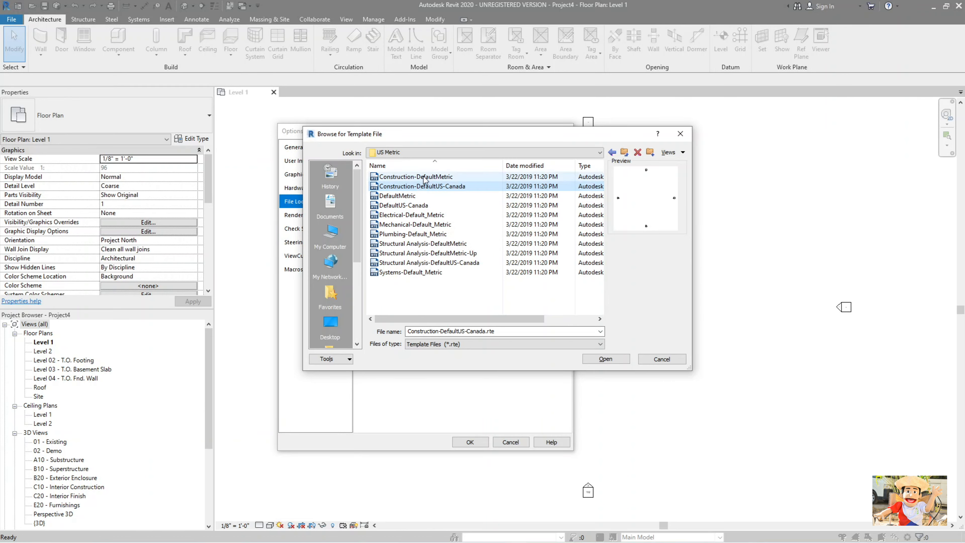
click(424, 178)
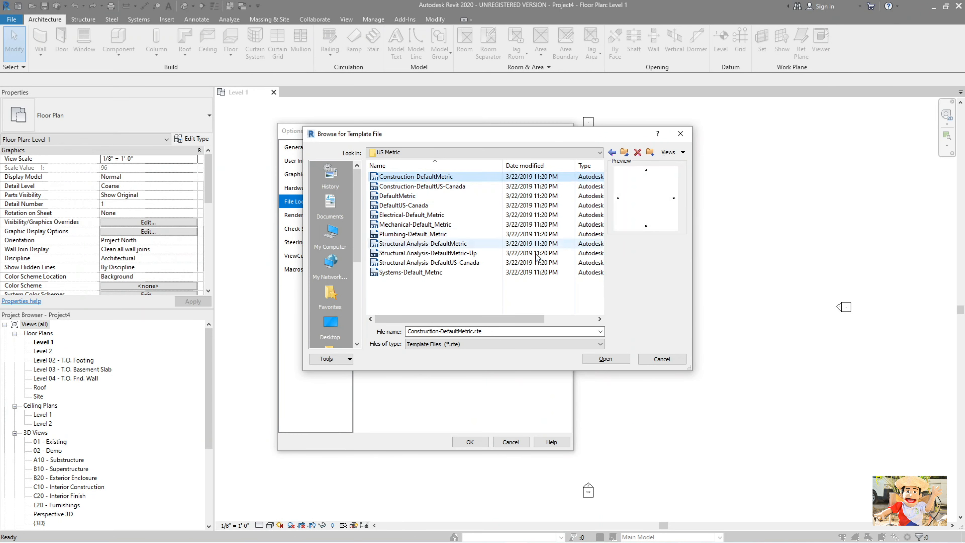
click(621, 361)
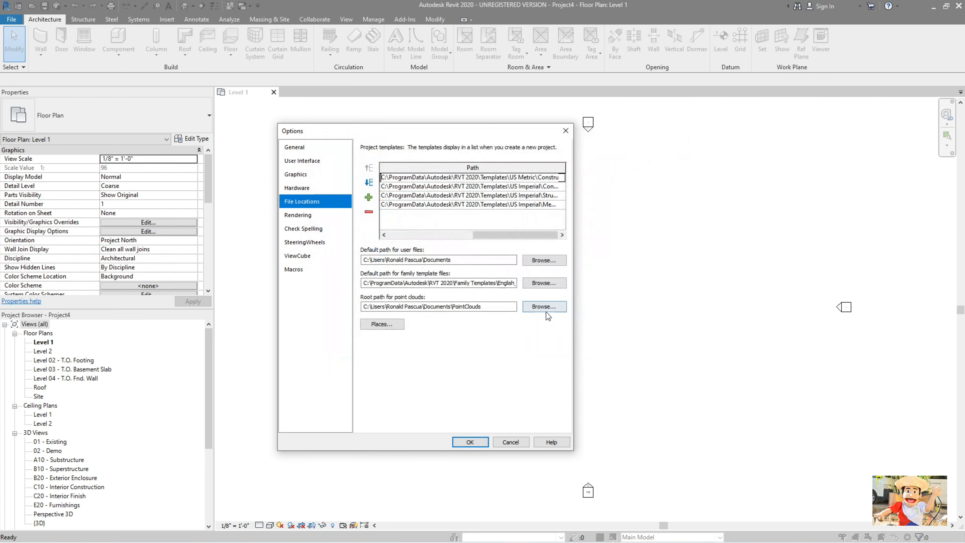
Rename the Construction Template entry in the project templates list to Construction Template_Metric.
drag(490, 235, 388, 237)
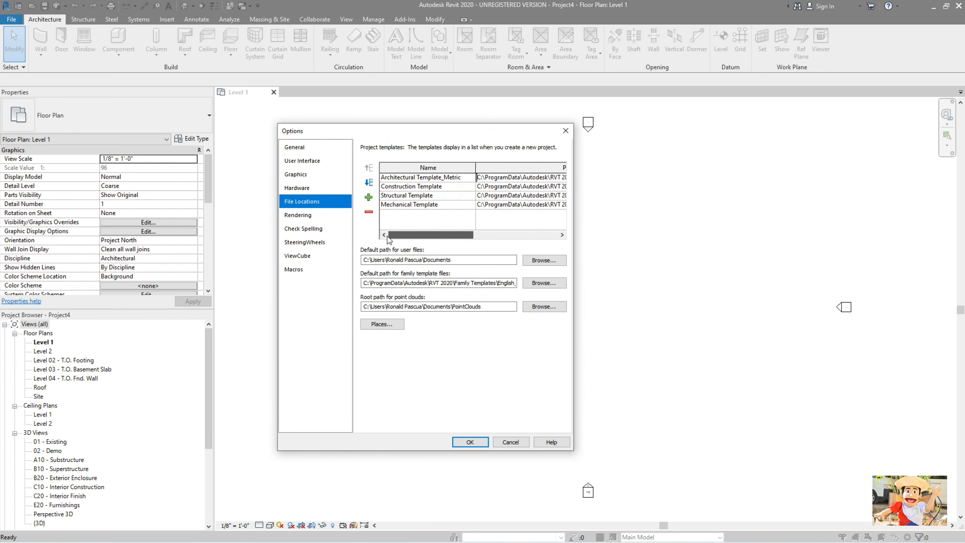
click(441, 187)
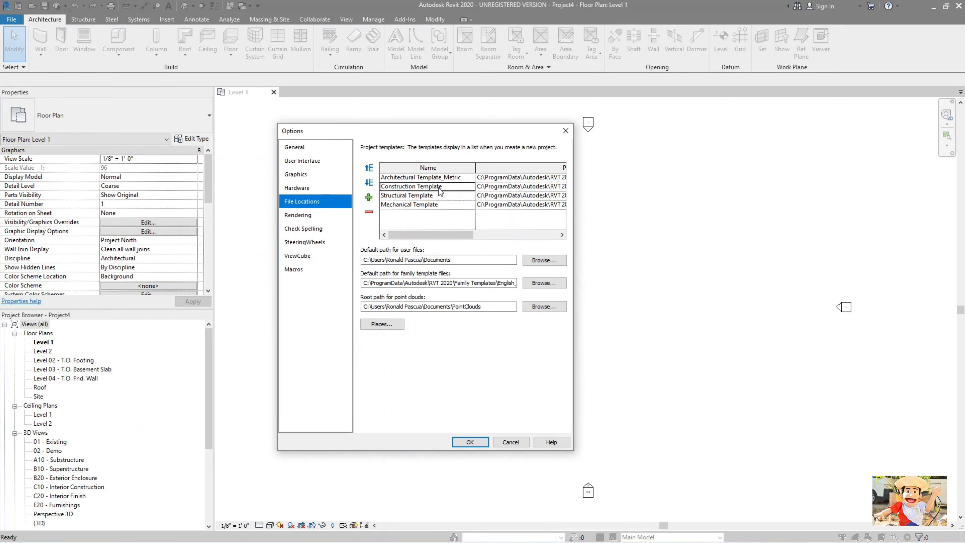
double_click(457, 177)
drag(454, 178, 442, 179)
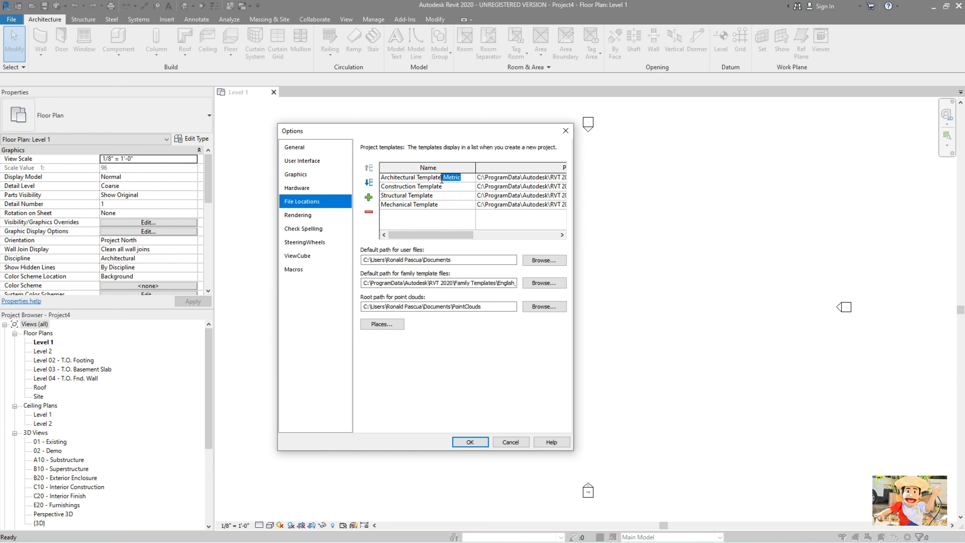
click(449, 186)
click(449, 186)
text(_Metric)
Set the path of the Construction Template_Metric entry to Construction-DefaultMetric.rte in the US Metric templates folder.
click(504, 186)
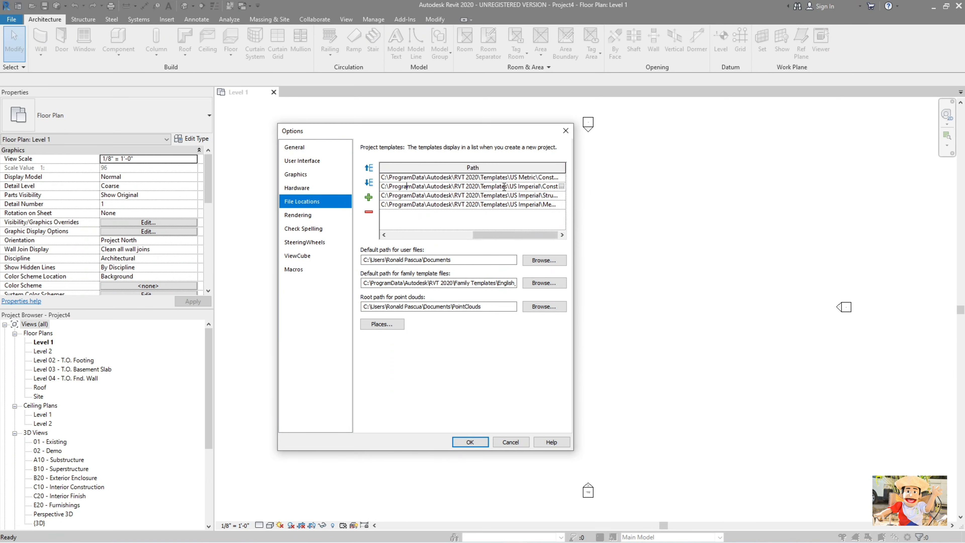
drag(533, 235, 554, 235)
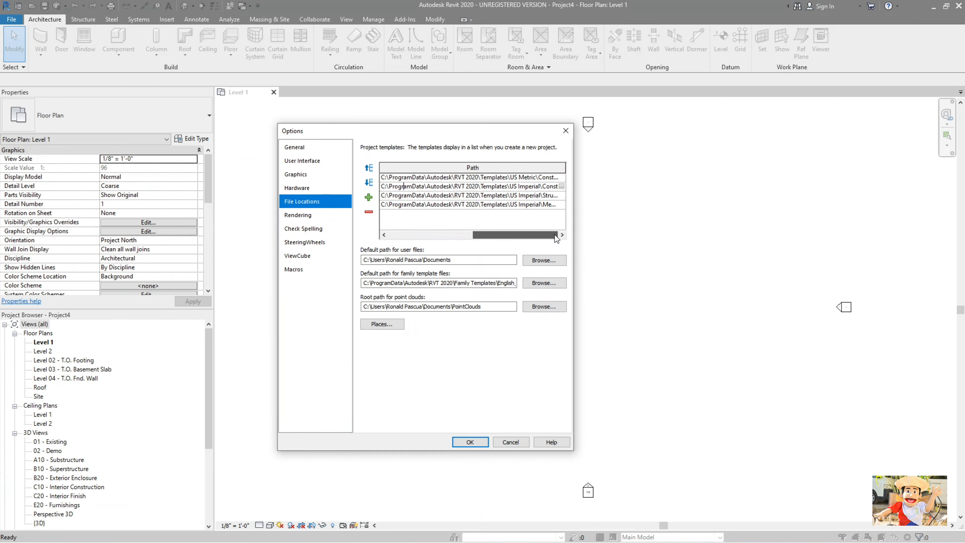
click(564, 186)
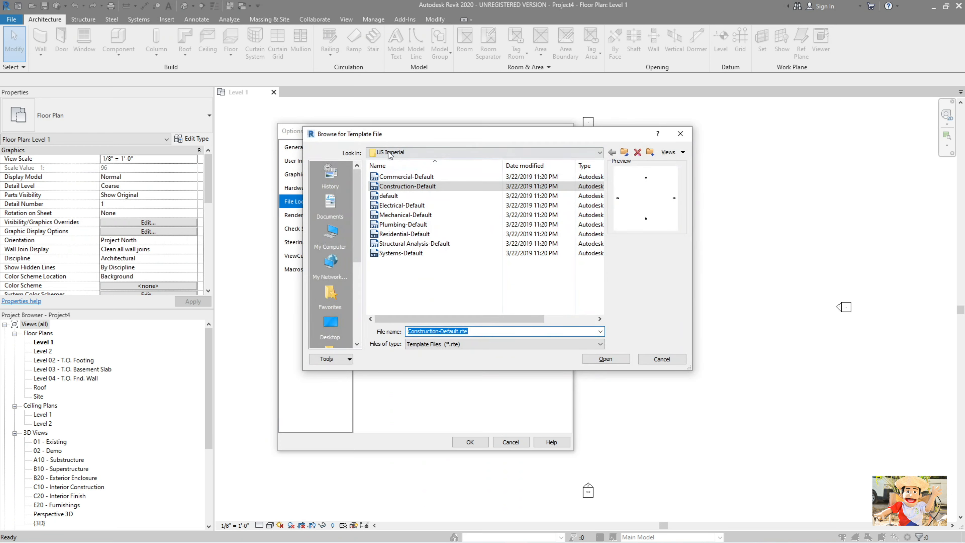
click(627, 155)
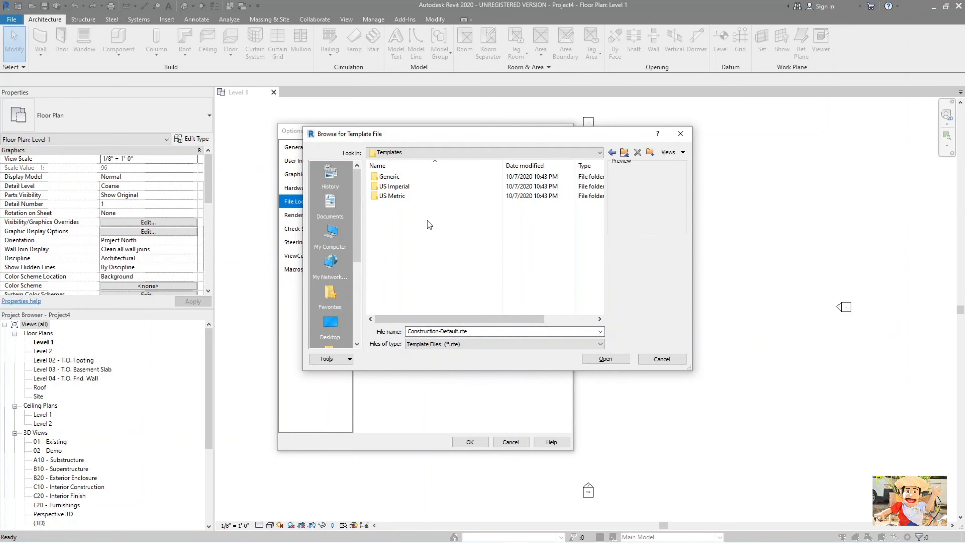
double_click(400, 198)
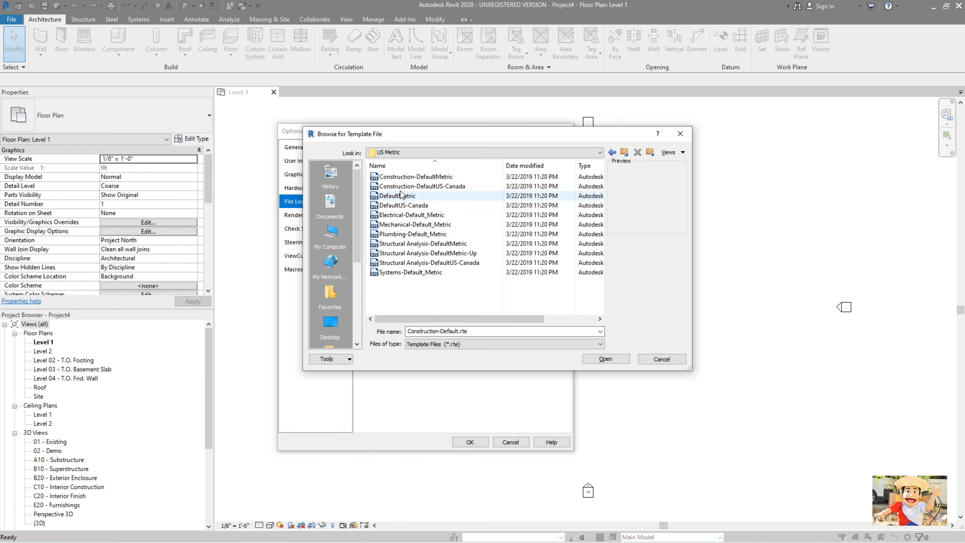
click(409, 177)
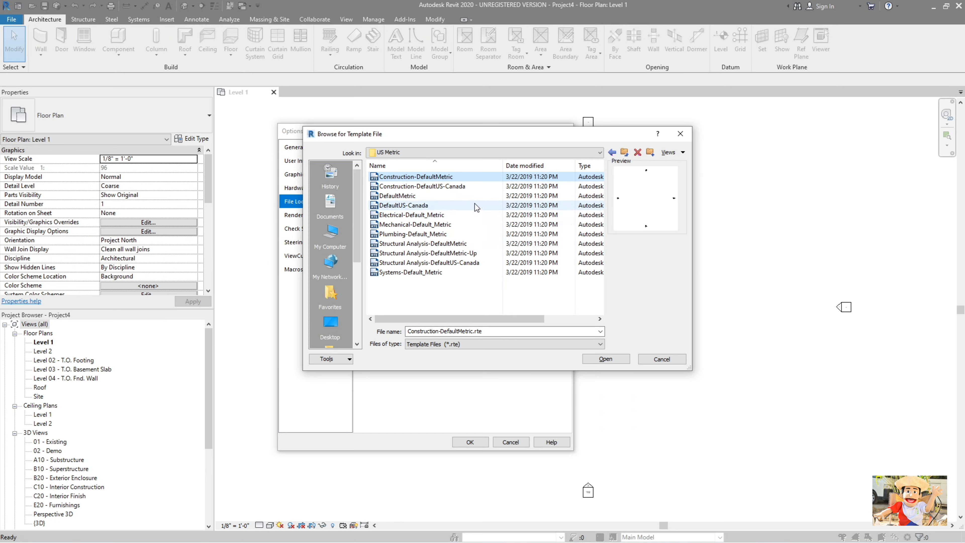
click(596, 359)
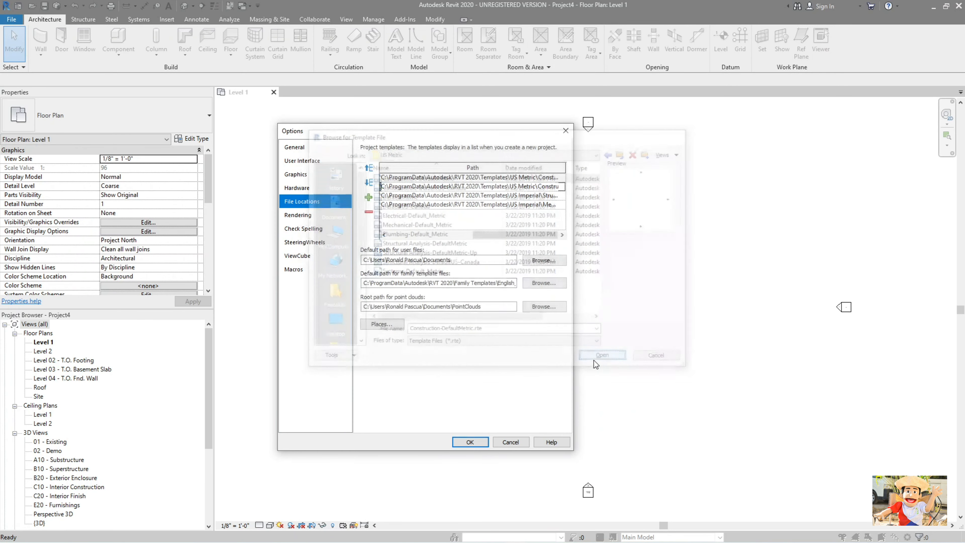
Rename the Structural Template entry in the project templates list to Structural Template_Metric.
click(467, 235)
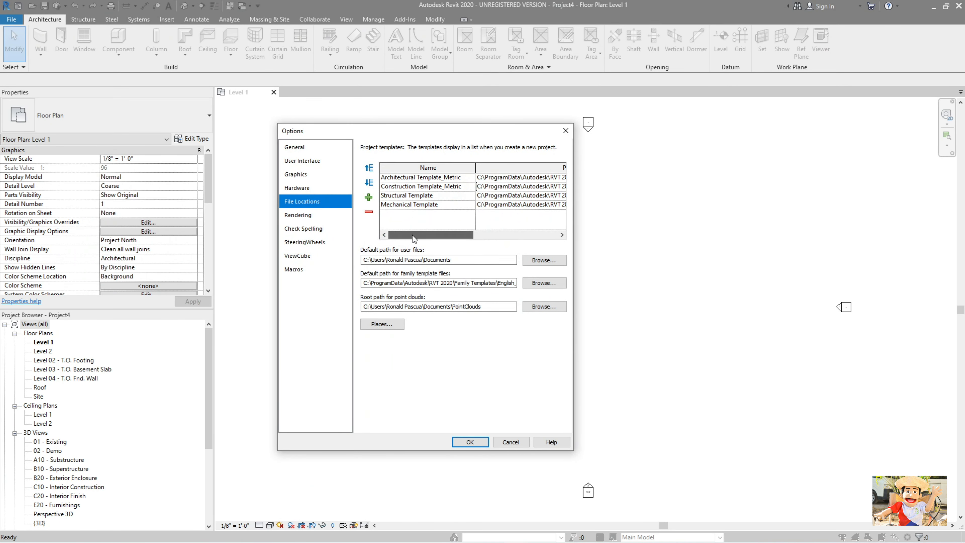
click(450, 197)
click(450, 187)
drag(467, 187, 443, 190)
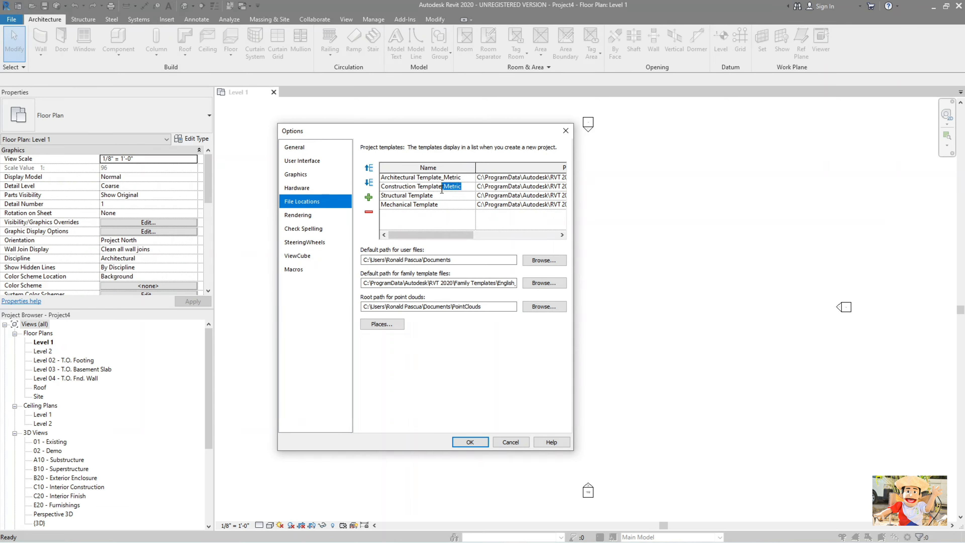
click(443, 197)
click(445, 196)
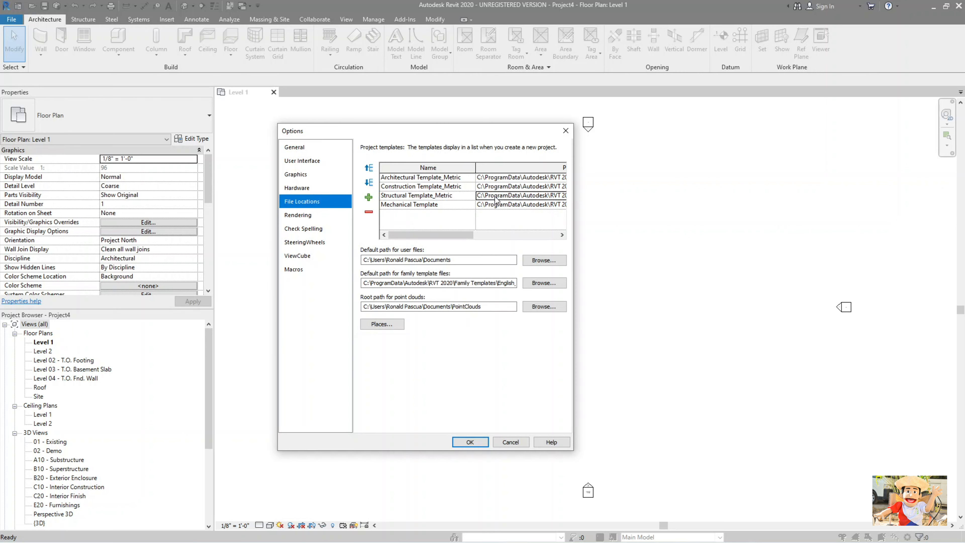
Set the path of the Structural Template_Metric entry to Structural Analysis-DefaultMetric.rte in the US Metric templates folder.
click(531, 196)
click(562, 195)
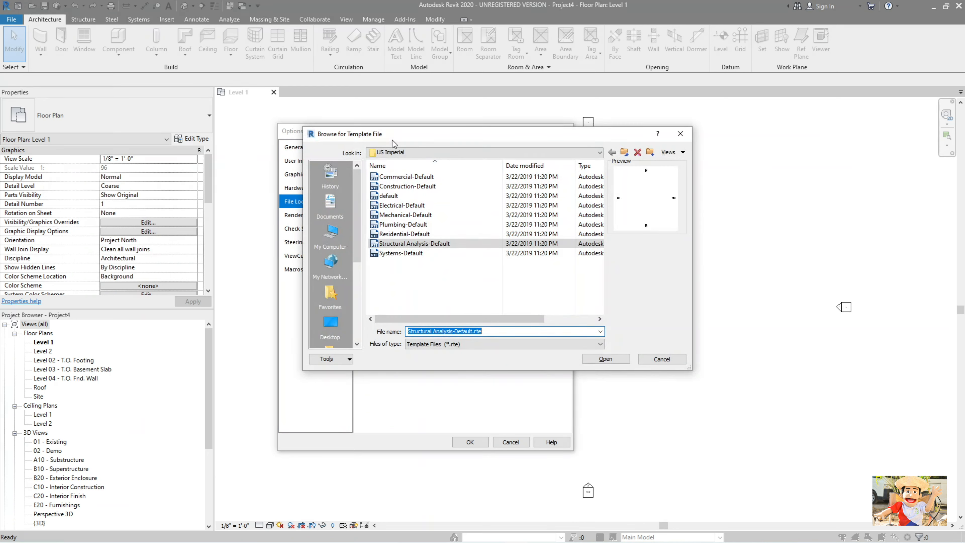
click(625, 153)
double_click(399, 197)
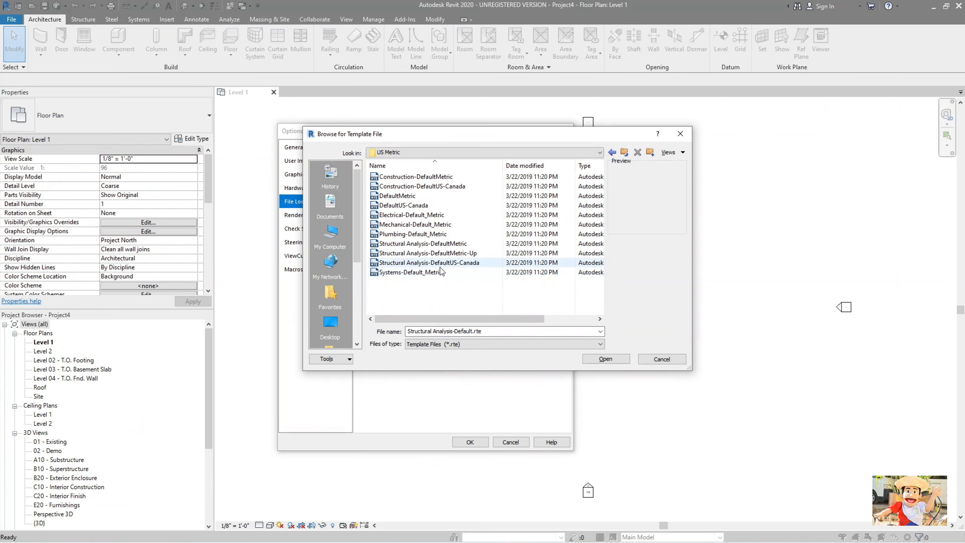
click(406, 243)
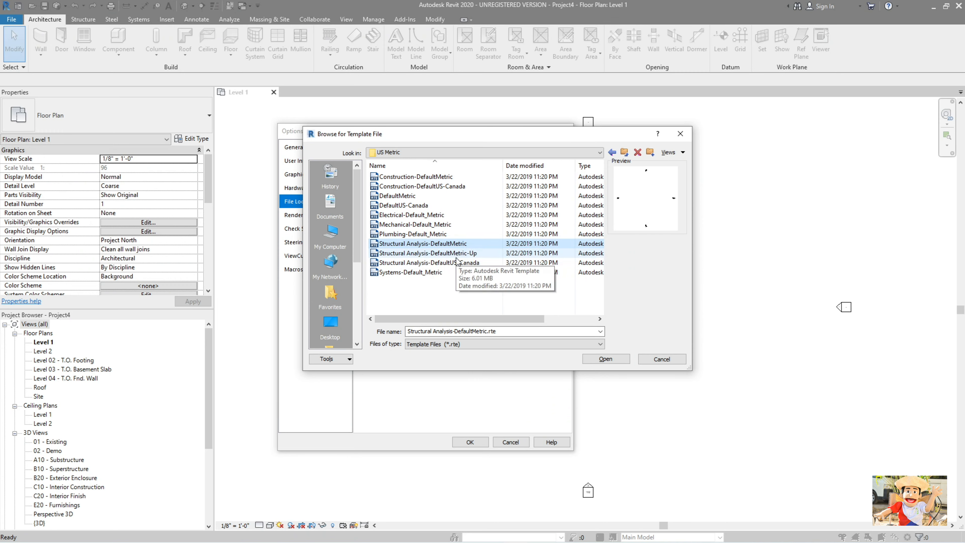
click(434, 254)
click(440, 247)
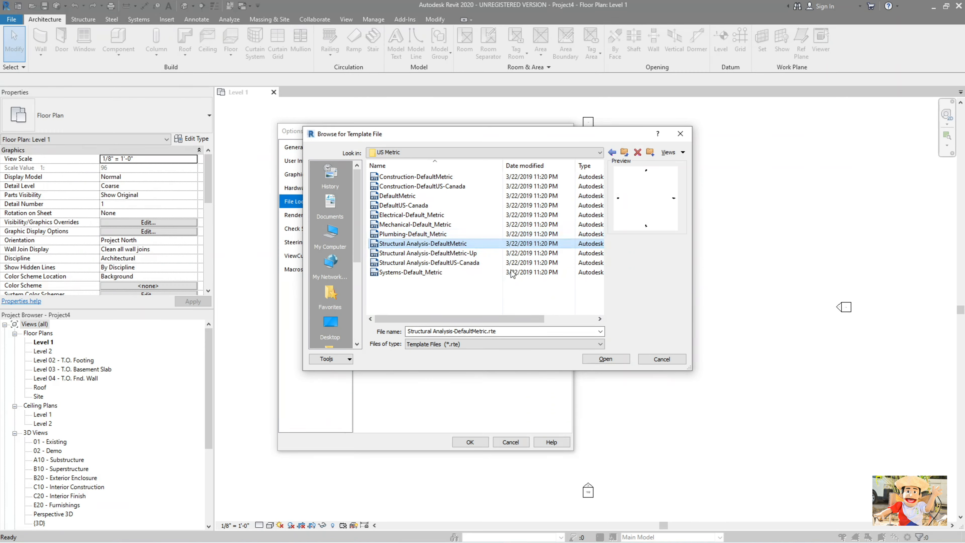
click(607, 360)
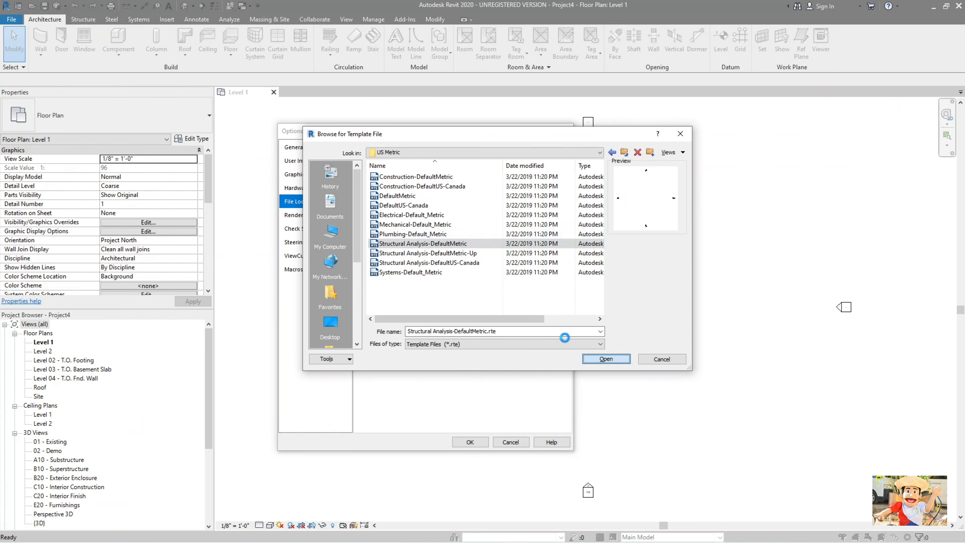
Rename the Mechanical Template entry in the project templates list to Mechanical Template_Metric.
drag(490, 235, 401, 236)
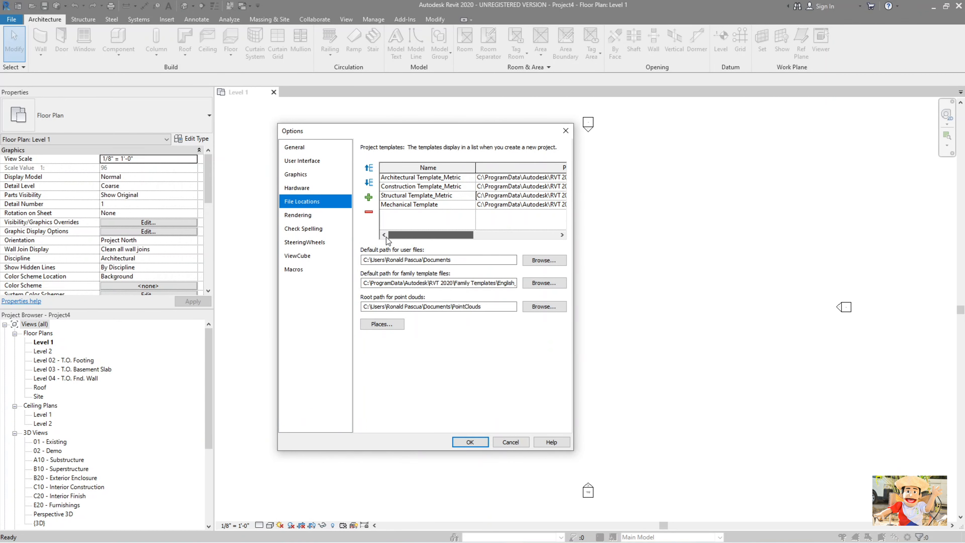
click(430, 206)
click(437, 196)
drag(458, 198, 437, 196)
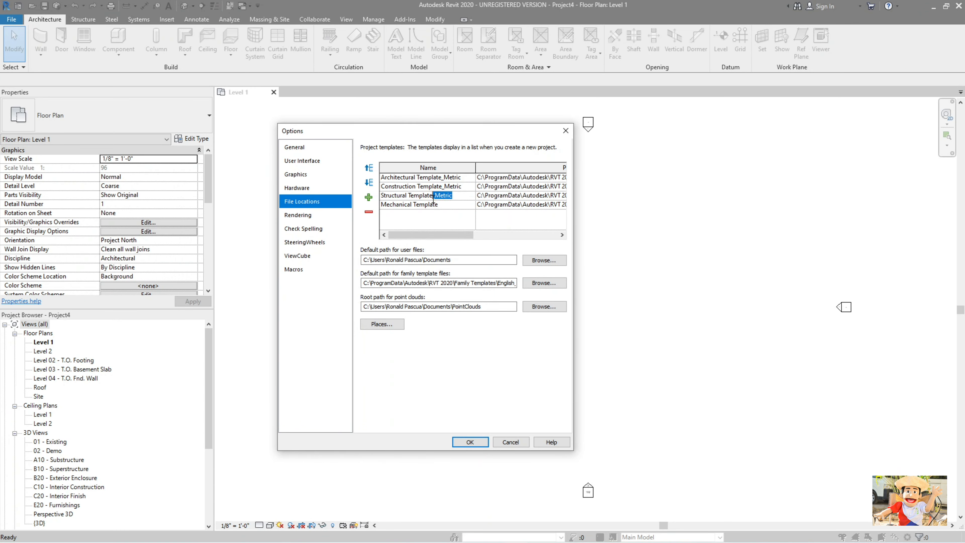
click(437, 204)
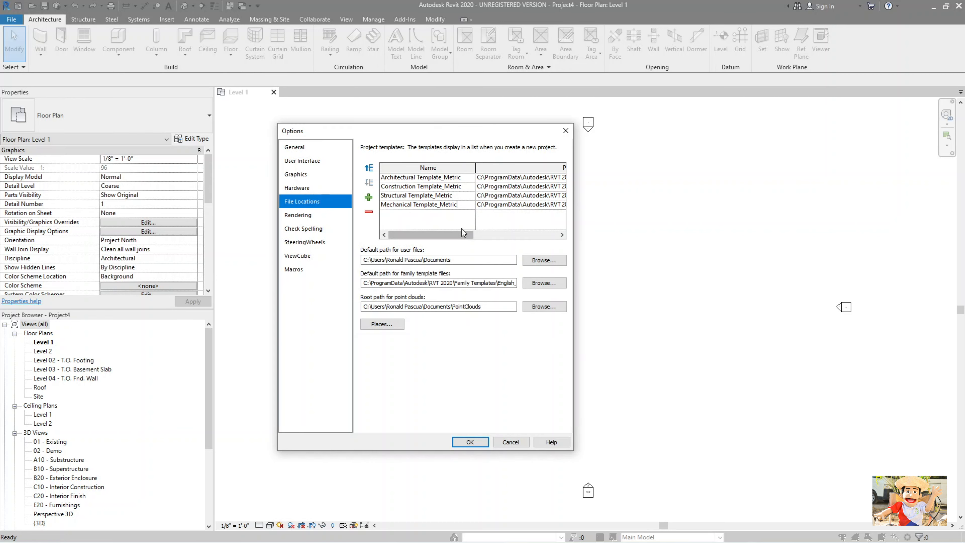
Set the path of the Mechanical Template_Metric entry to Mechanical-Default_Metric.rte in the US Metric templates folder.
drag(412, 237, 496, 245)
click(543, 207)
click(562, 206)
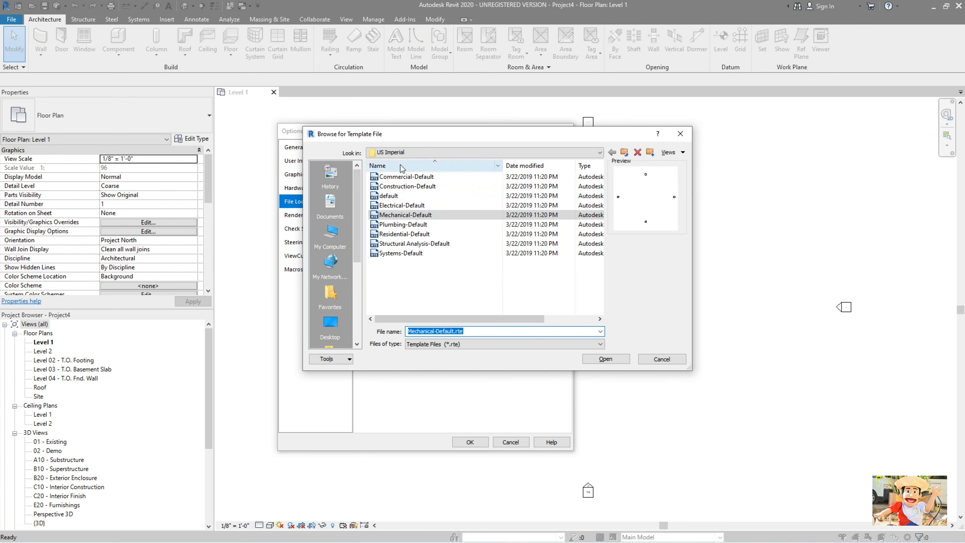
click(624, 152)
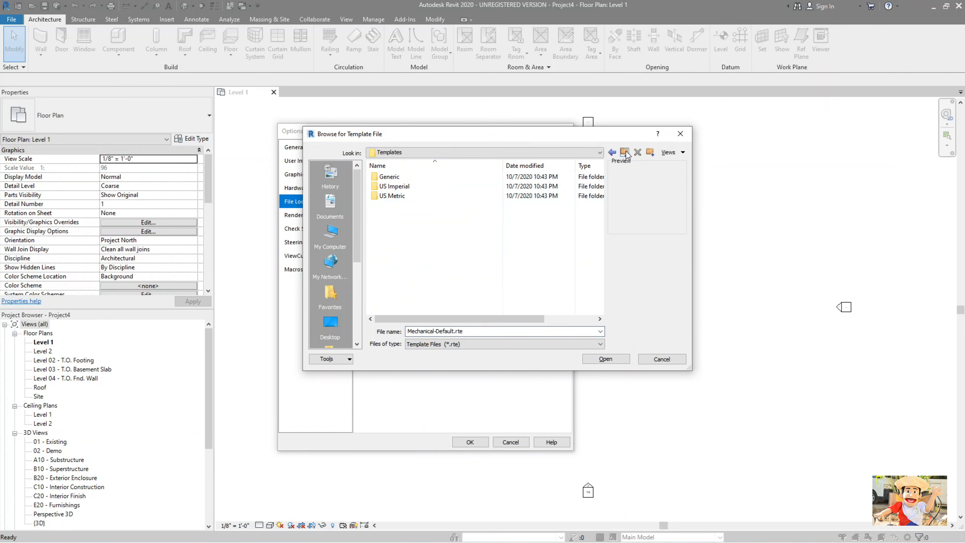
double_click(399, 197)
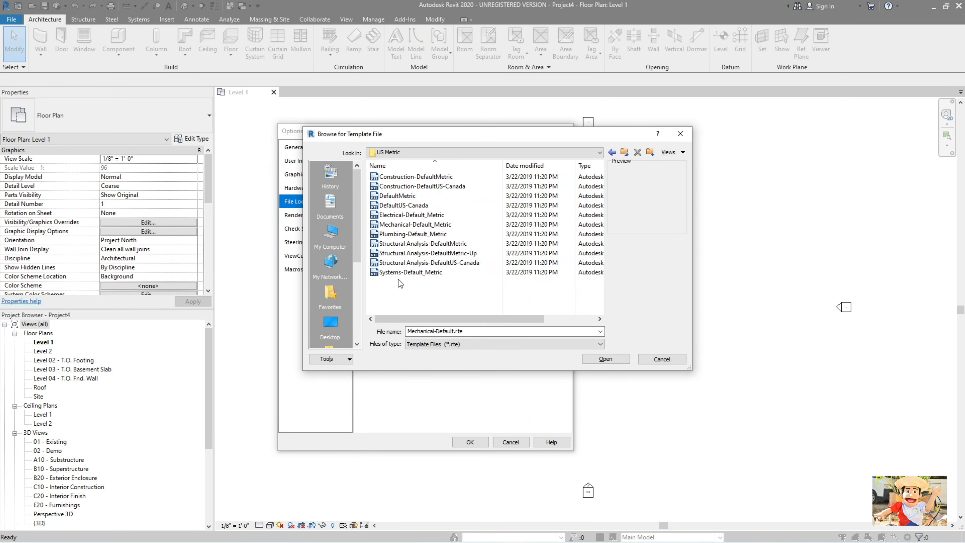
click(403, 227)
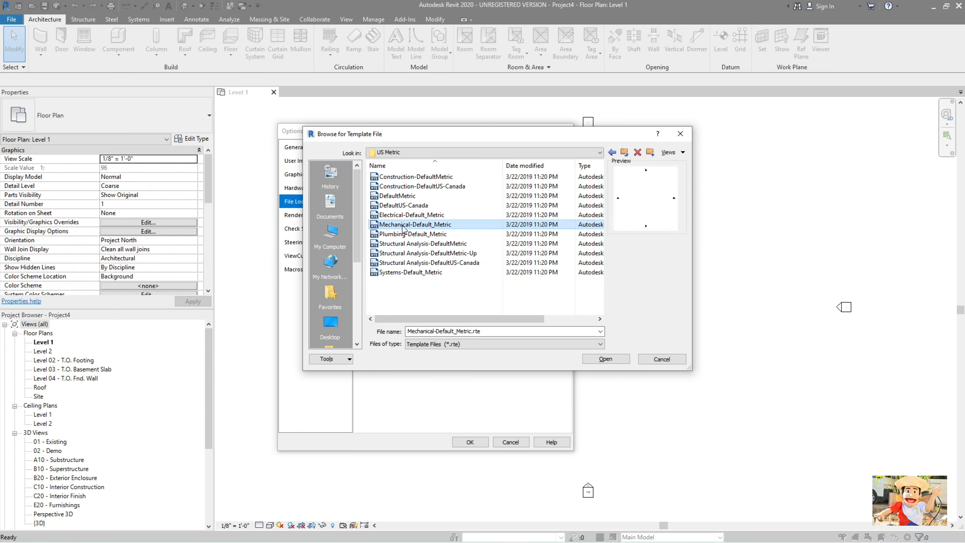
click(606, 360)
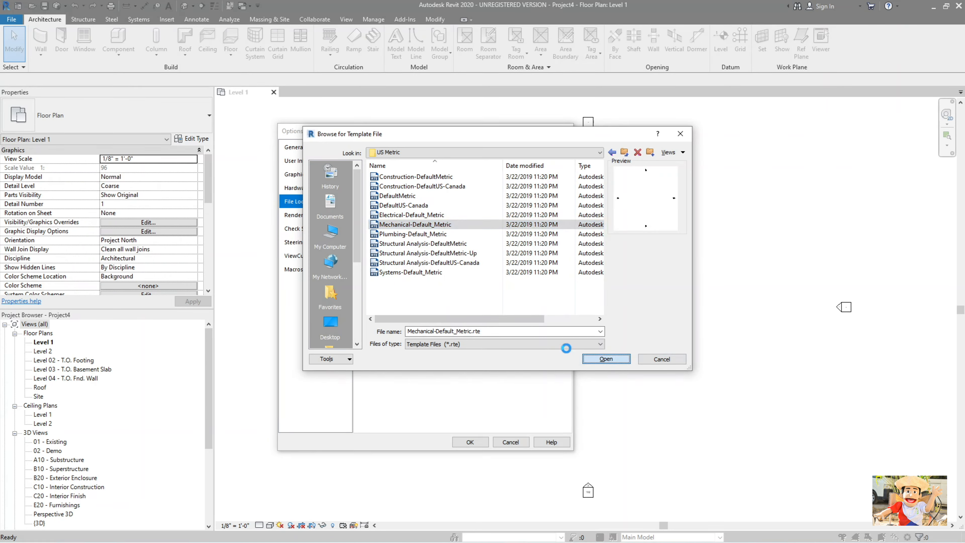
drag(486, 236, 398, 254)
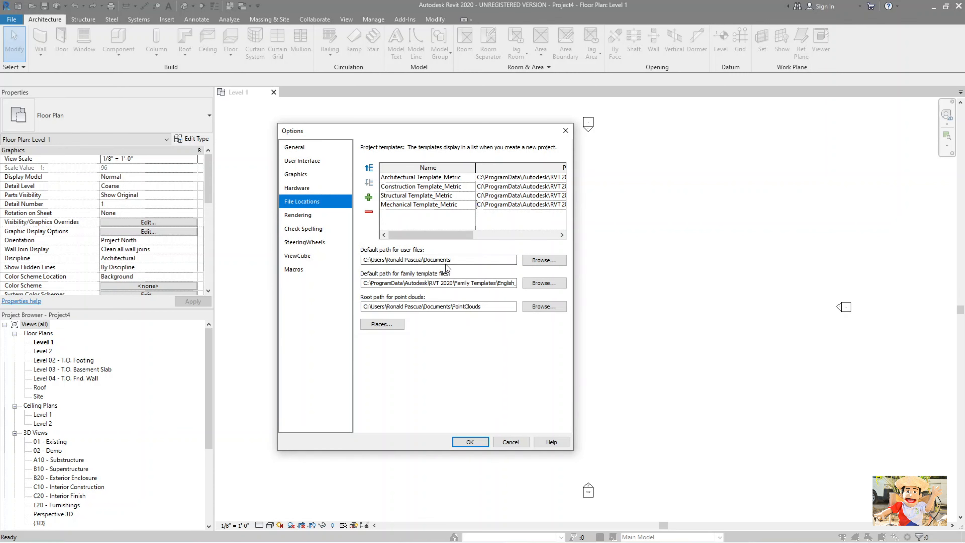
click(437, 260)
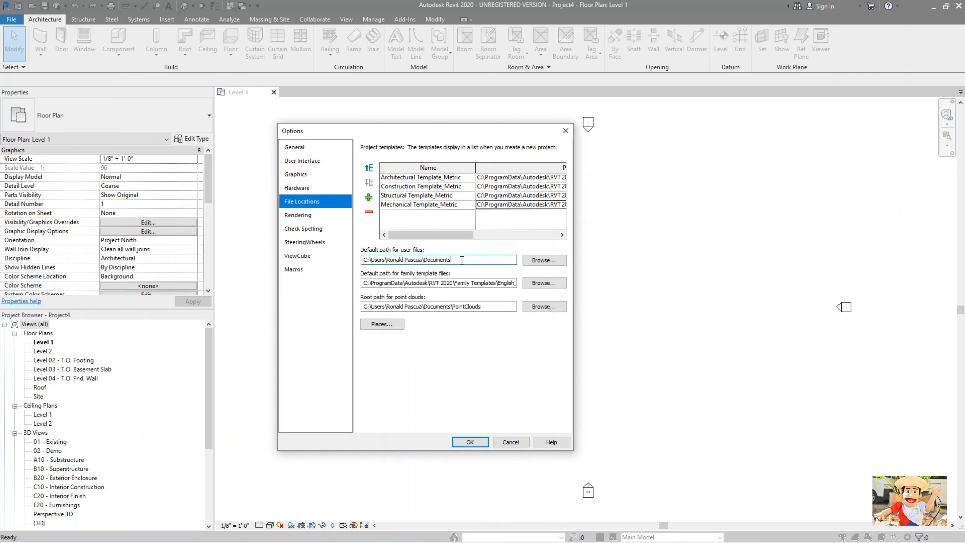
drag(469, 257, 428, 260)
click(438, 260)
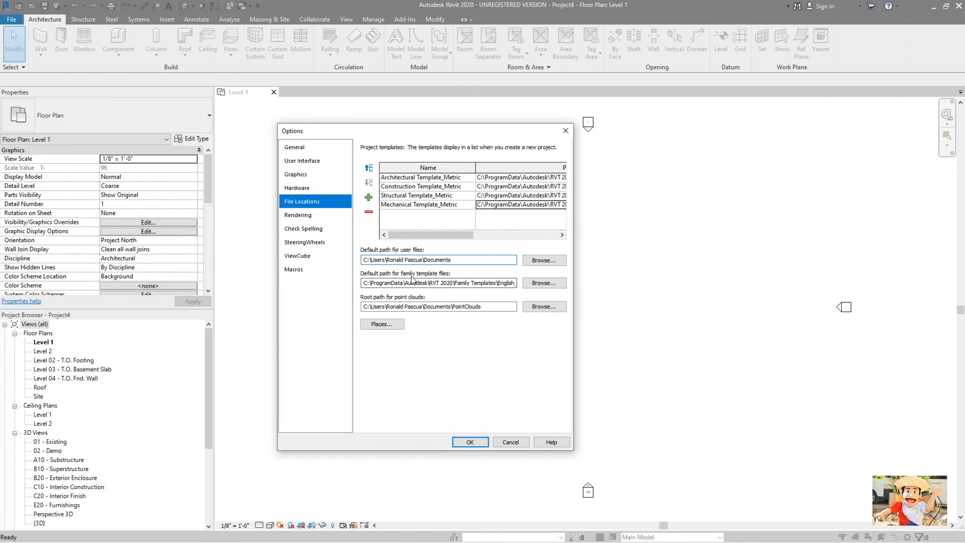
Set the default path for family template files to the English folder inside Family Templates.
click(446, 283)
click(538, 283)
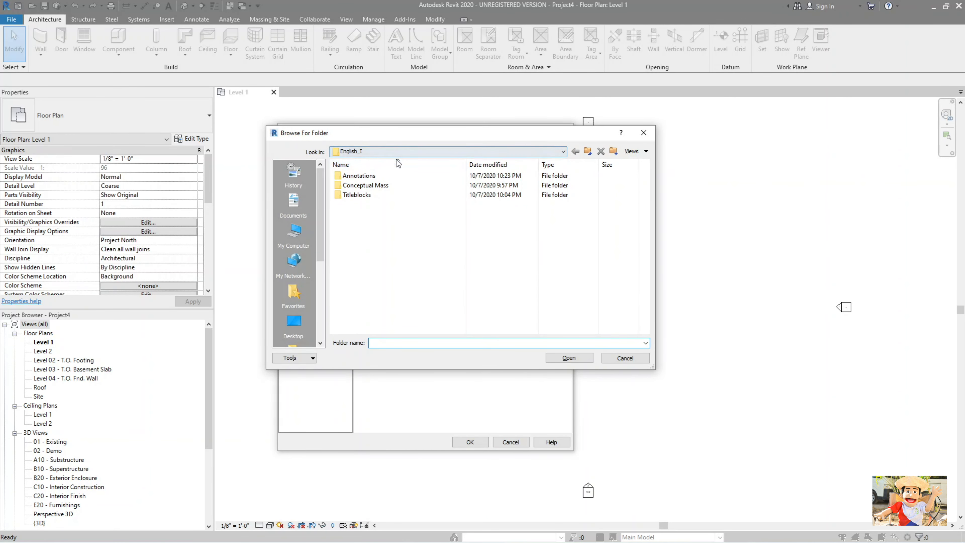
click(589, 151)
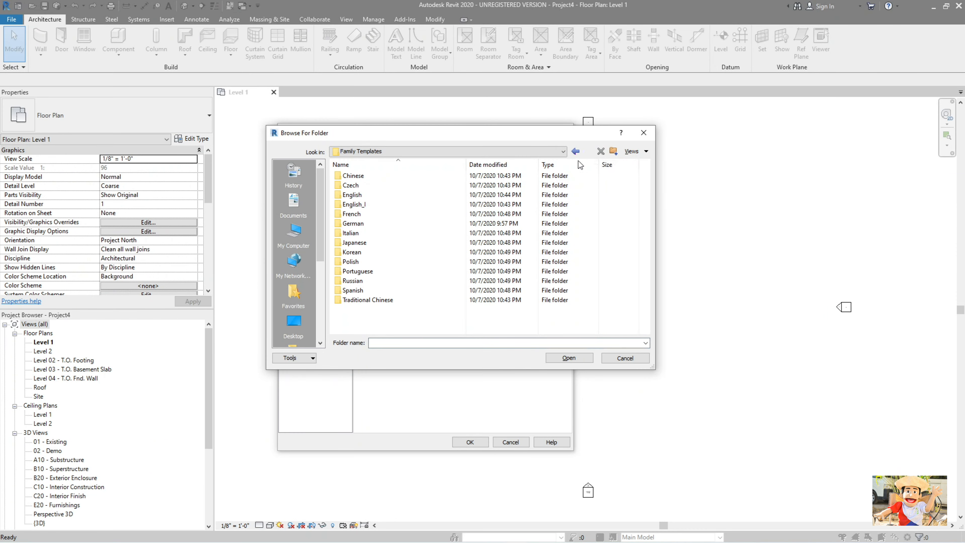
click(575, 152)
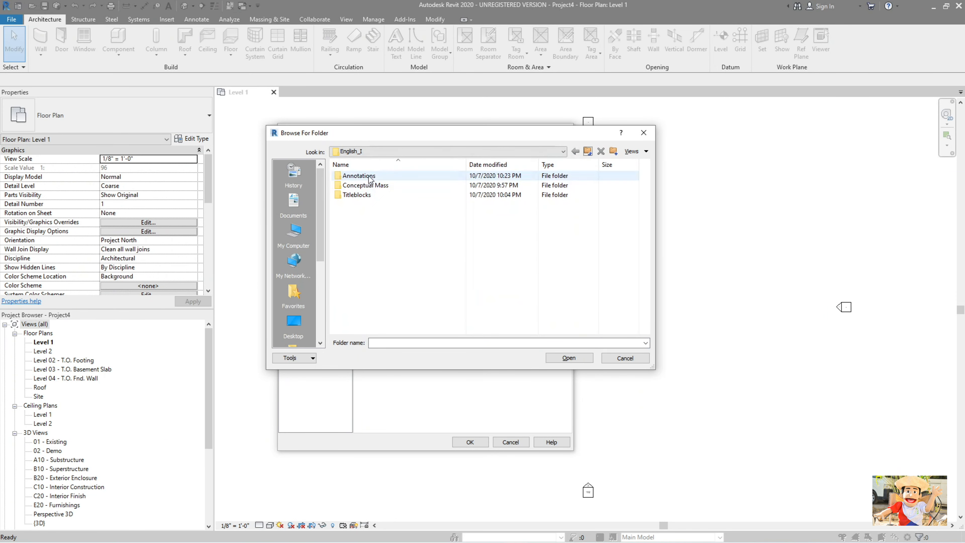
click(589, 151)
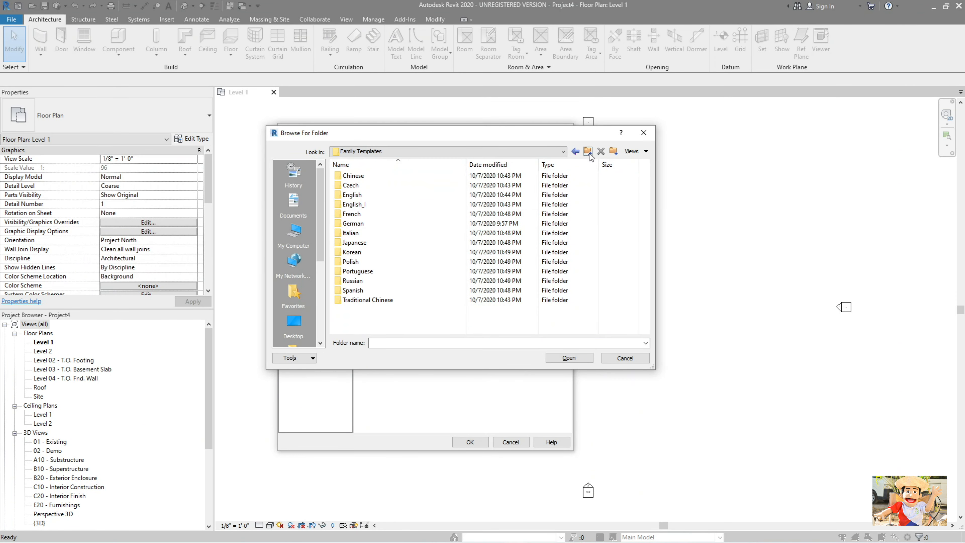
click(360, 196)
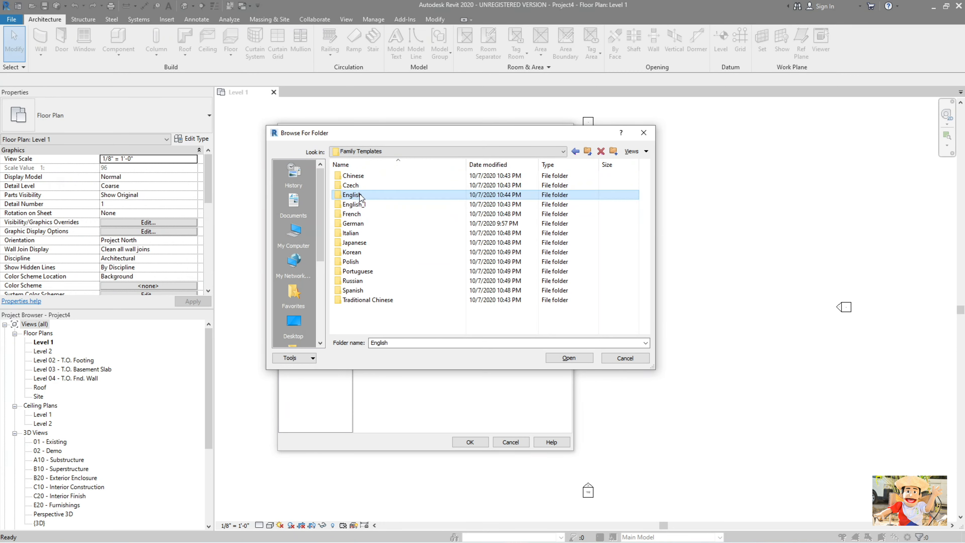
click(580, 362)
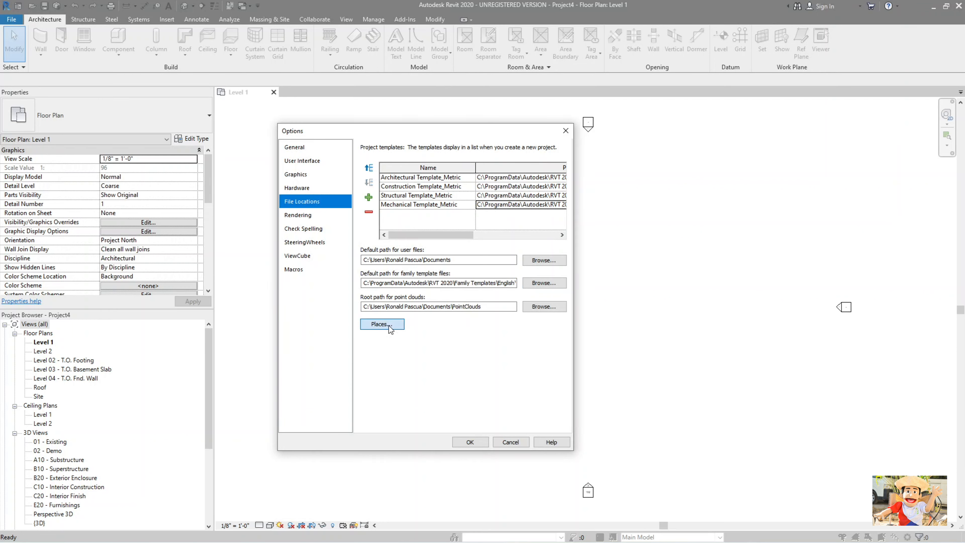
Rename the Imperial Library entry in the library places list to Metric Library.
click(382, 324)
click(339, 237)
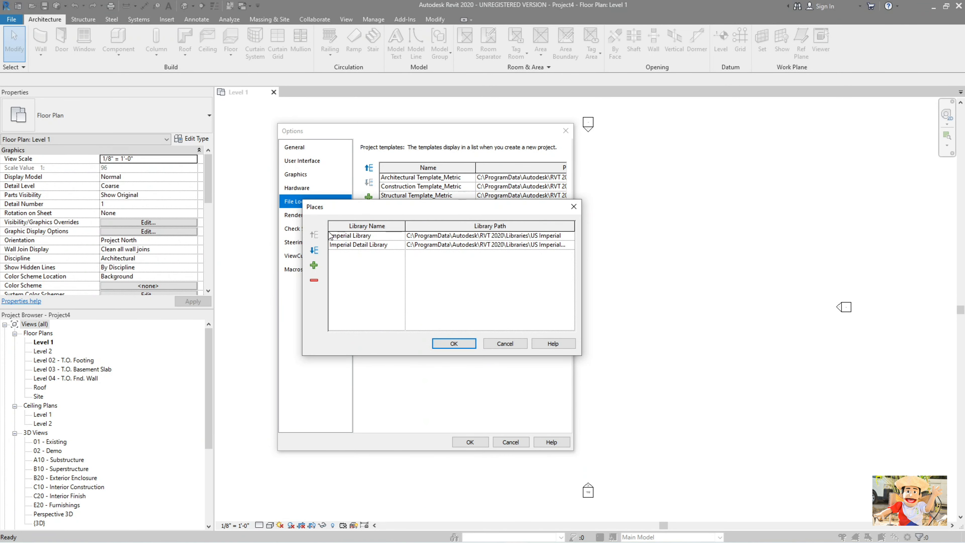
drag(352, 235, 324, 234)
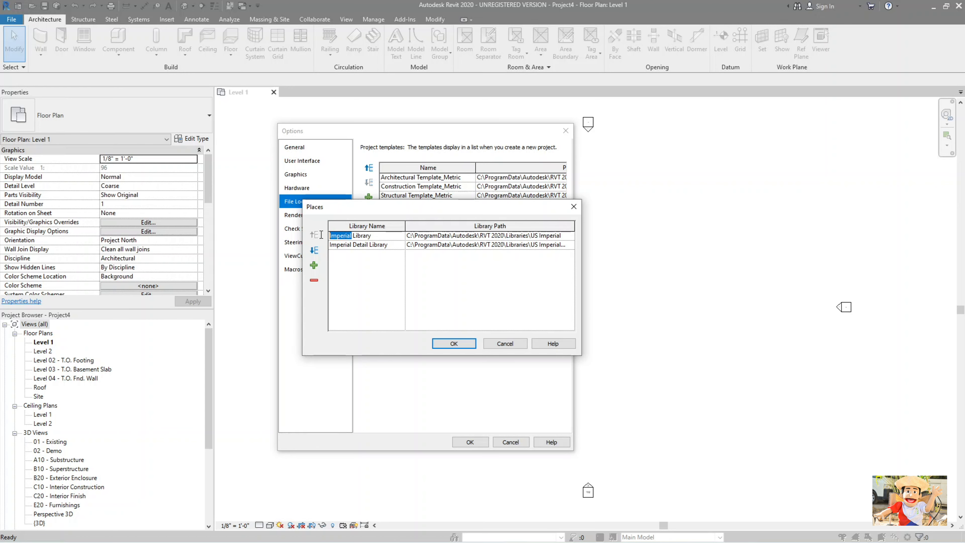
text(Metric)
key(BackSpace)
click(378, 235)
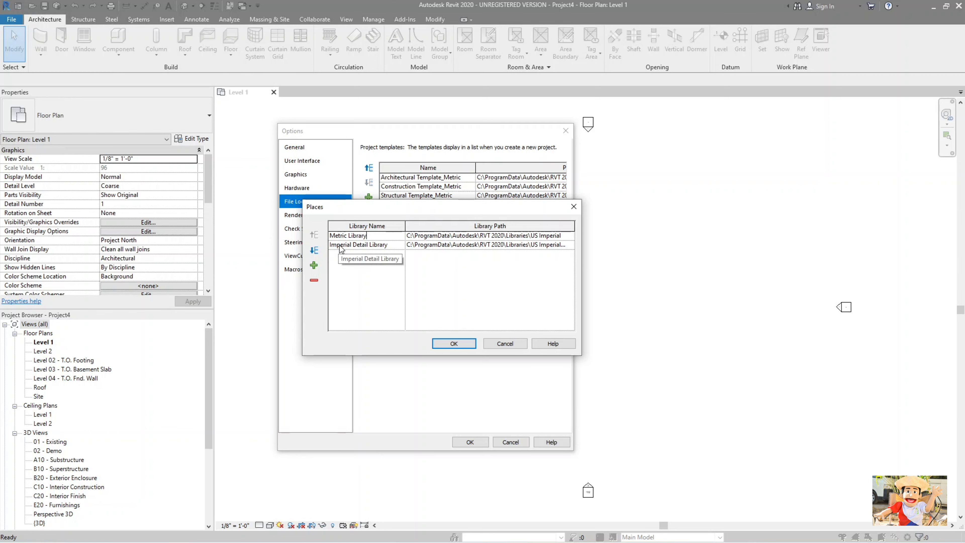
Set the library path of the Metric Library entry to the US Metric folder in Libraries.
click(470, 237)
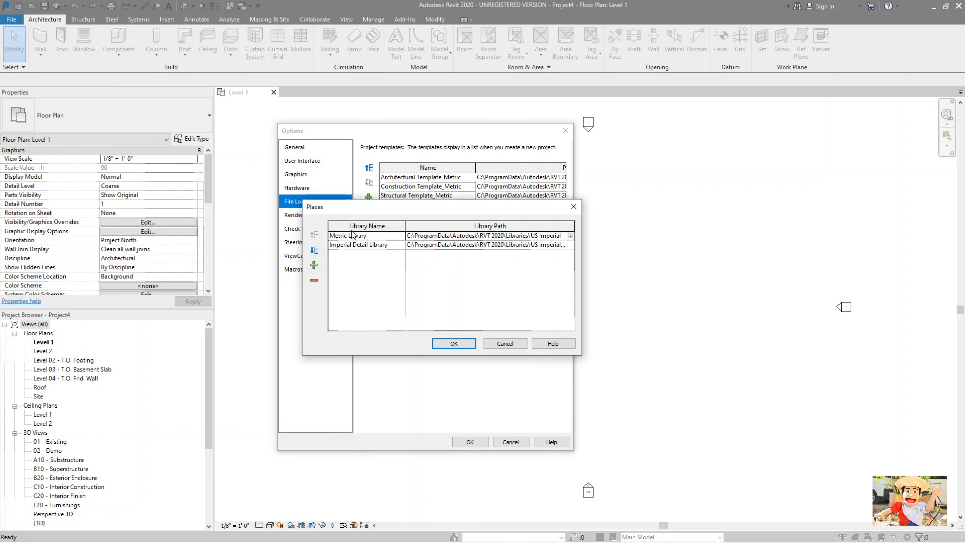
click(571, 236)
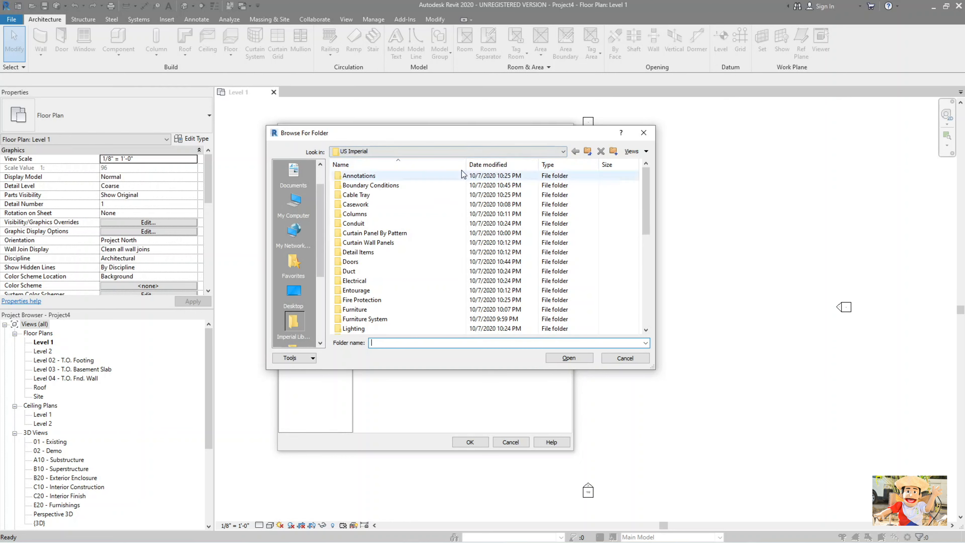
click(588, 151)
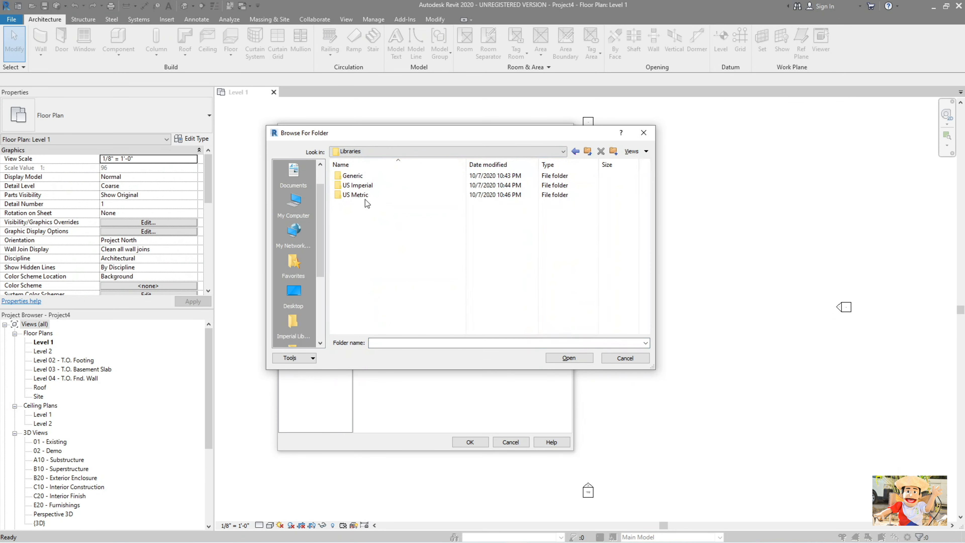
click(355, 195)
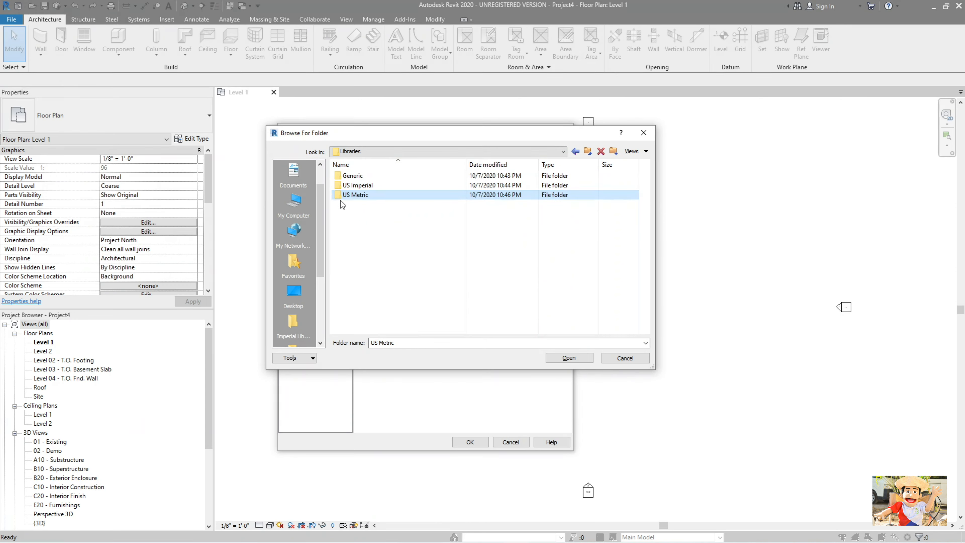
click(571, 359)
Rename the Imperial Detail Library entry in the library places list to Metric Detail Library.
click(334, 246)
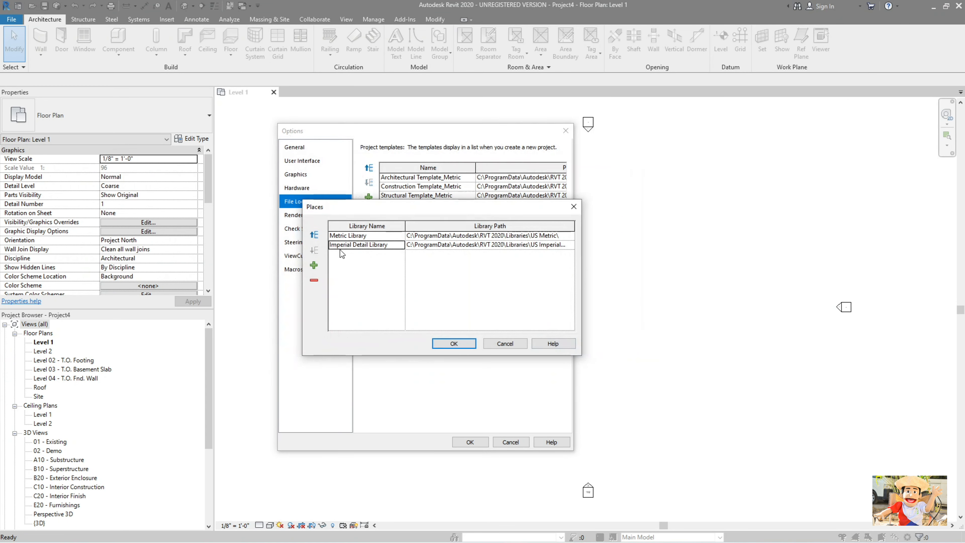
click(342, 247)
drag(353, 246, 326, 245)
text(Metric)
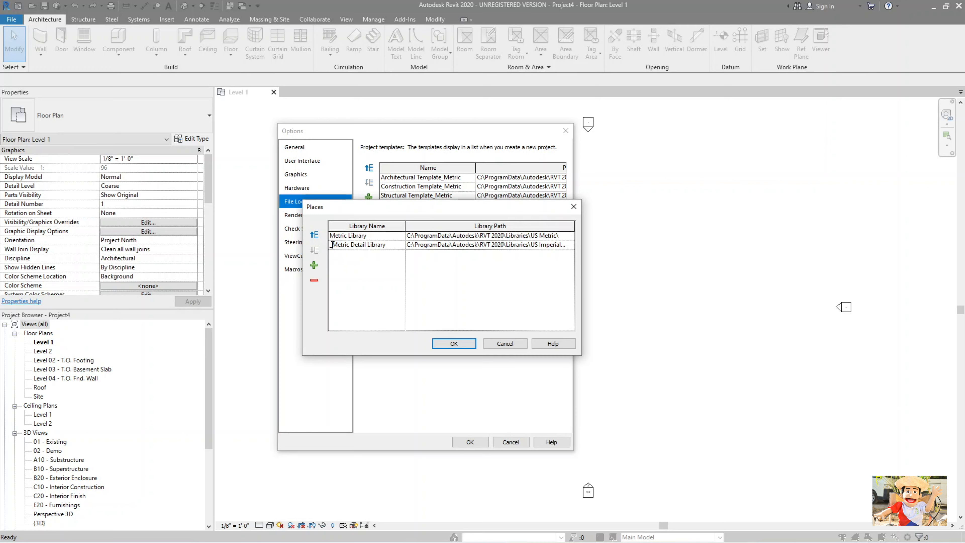
key(BackSpace)
Set the path of the Metric Detail Library entry to the Detail Items folder in US Metric and accept the library places.
click(426, 245)
click(570, 245)
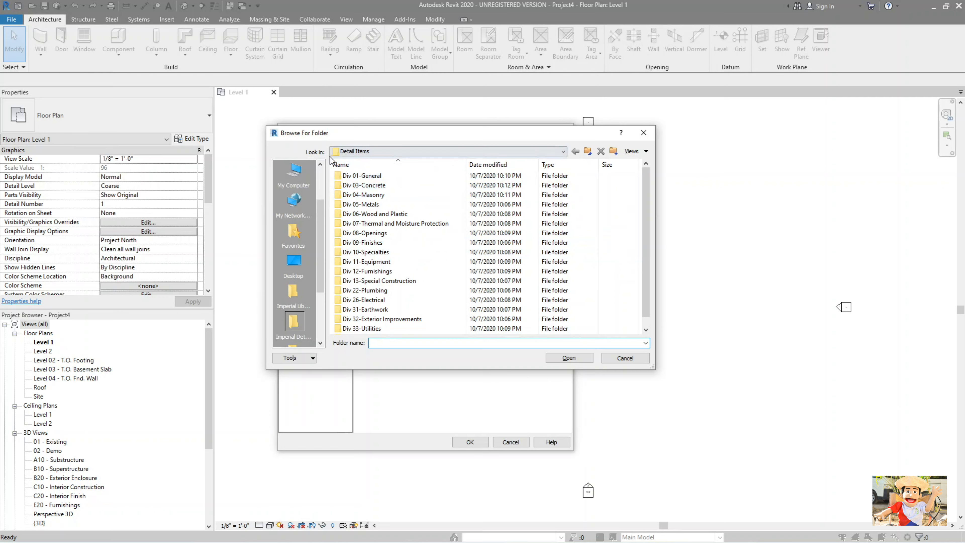
click(586, 152)
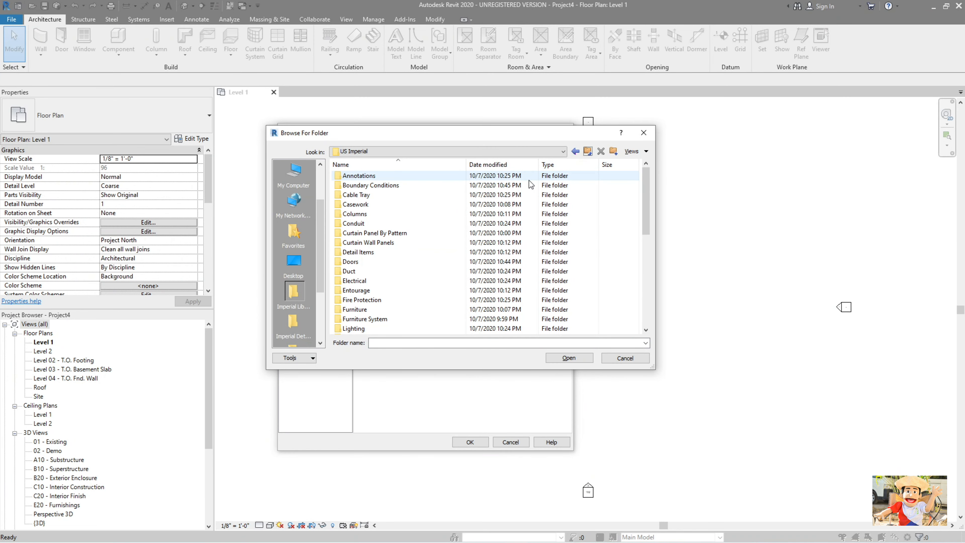
click(588, 152)
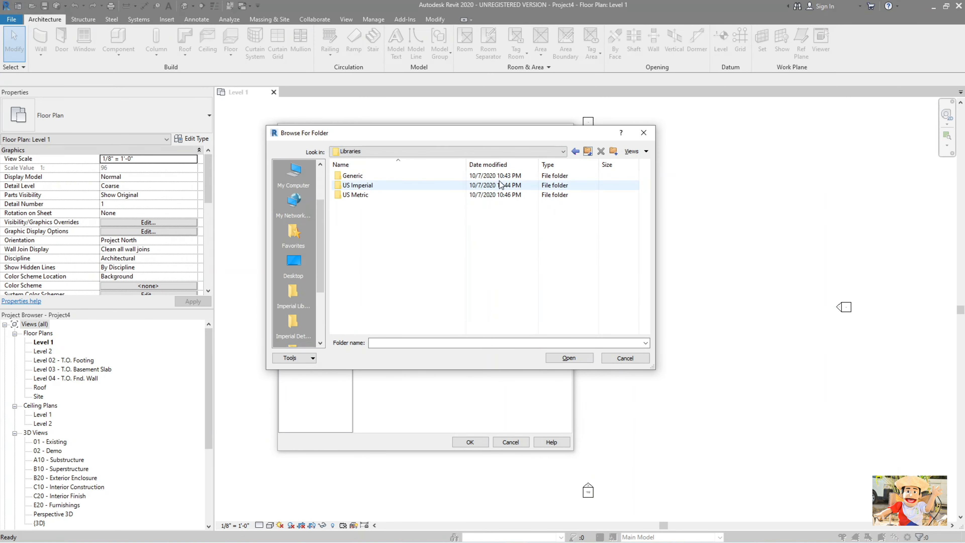
double_click(357, 195)
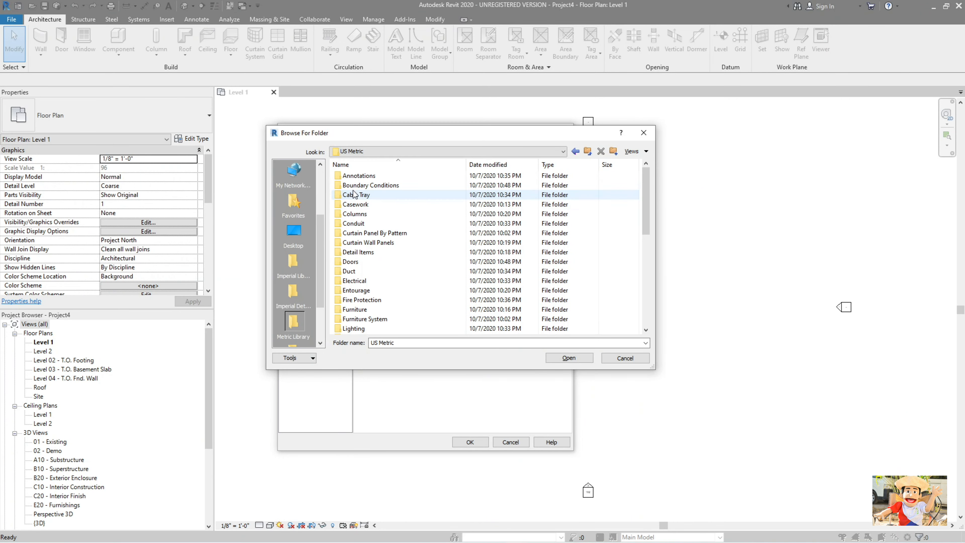
click(372, 299)
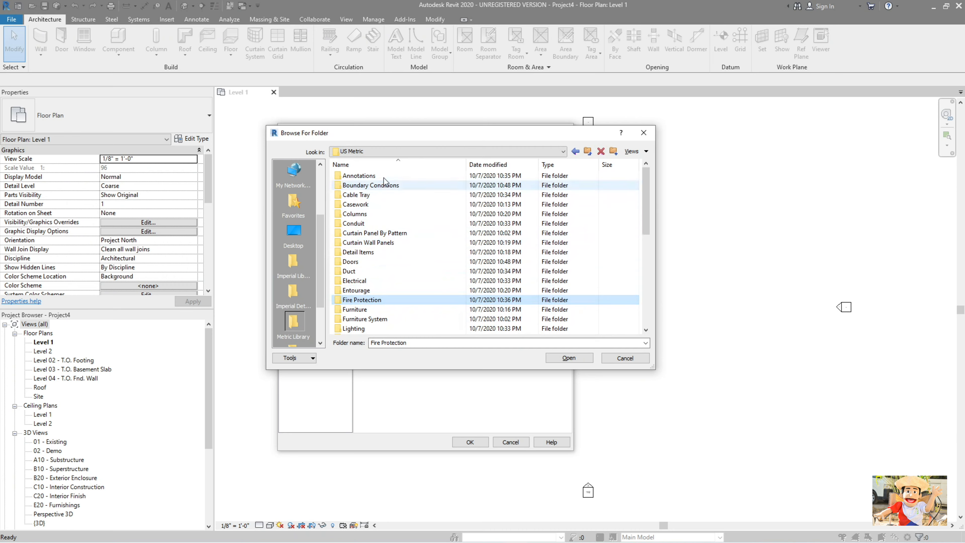
click(393, 164)
click(393, 164)
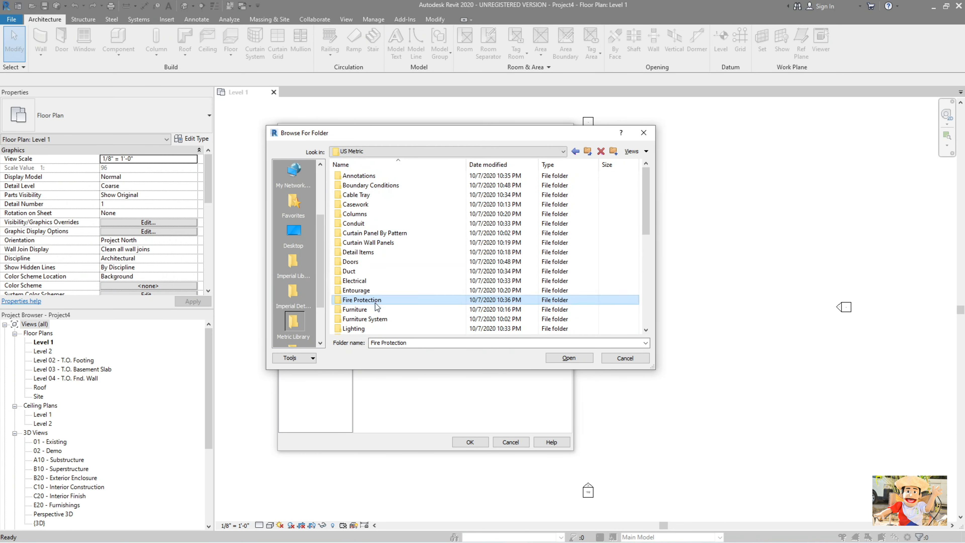
click(372, 253)
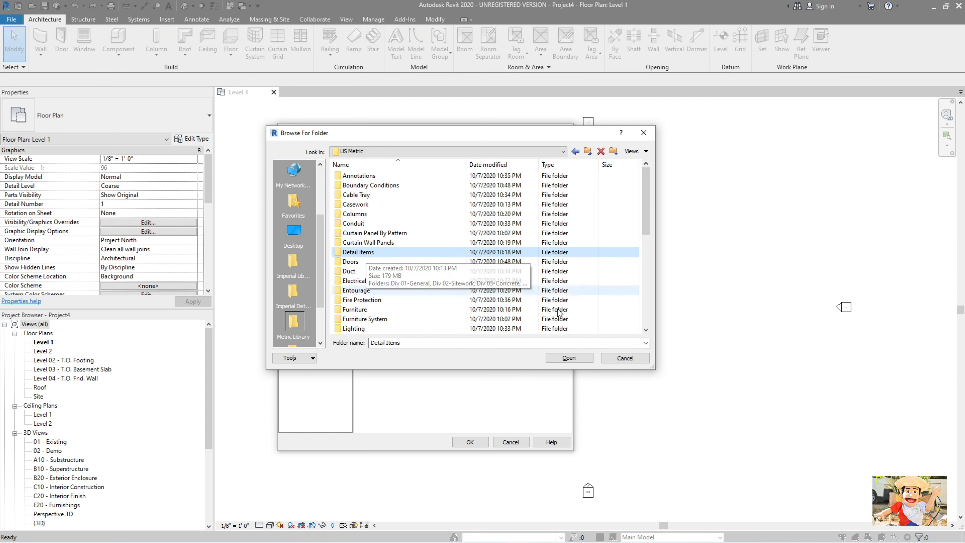
click(560, 358)
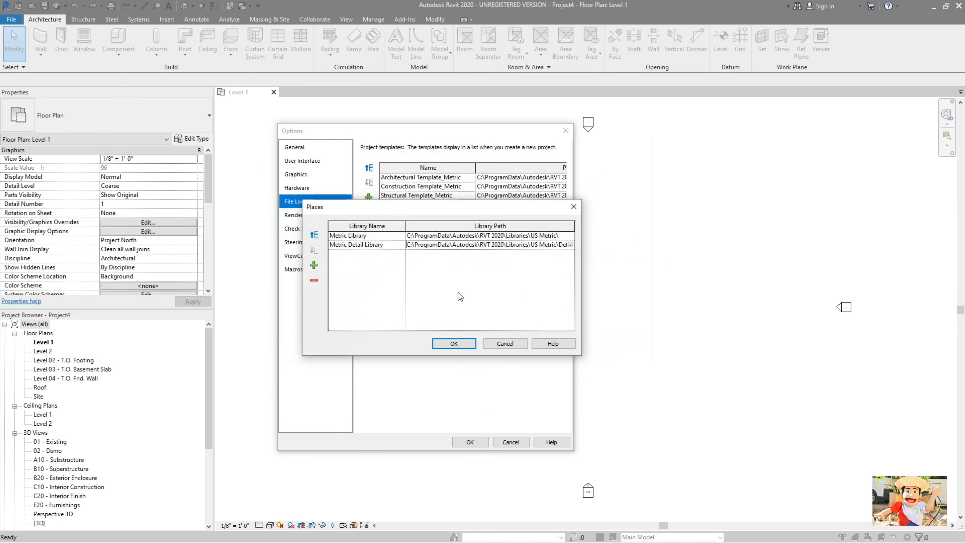
click(454, 343)
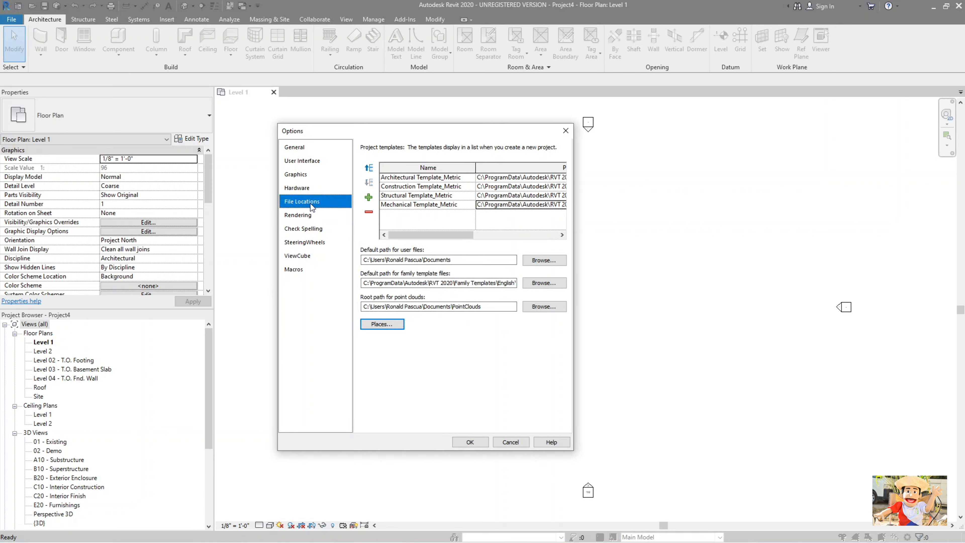
Review the Rendering, Check Spelling, SteeringWheels, ViewCube and Macros options, and accept the Options changes.
click(321, 217)
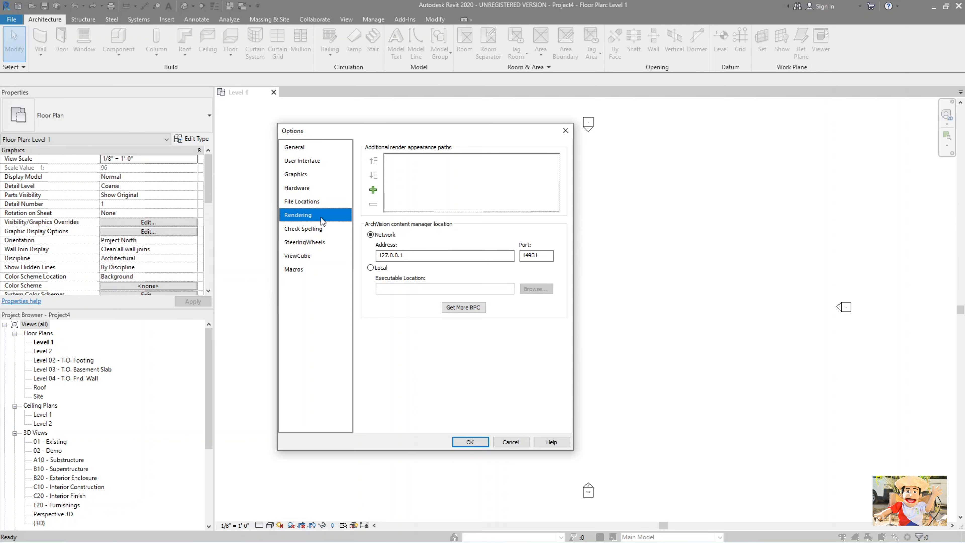
click(310, 229)
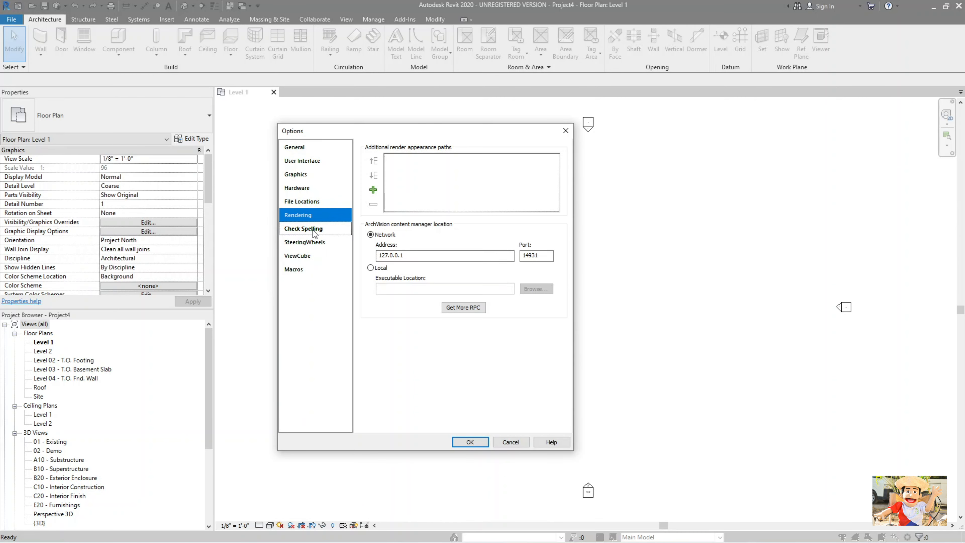
click(312, 245)
click(310, 259)
click(304, 269)
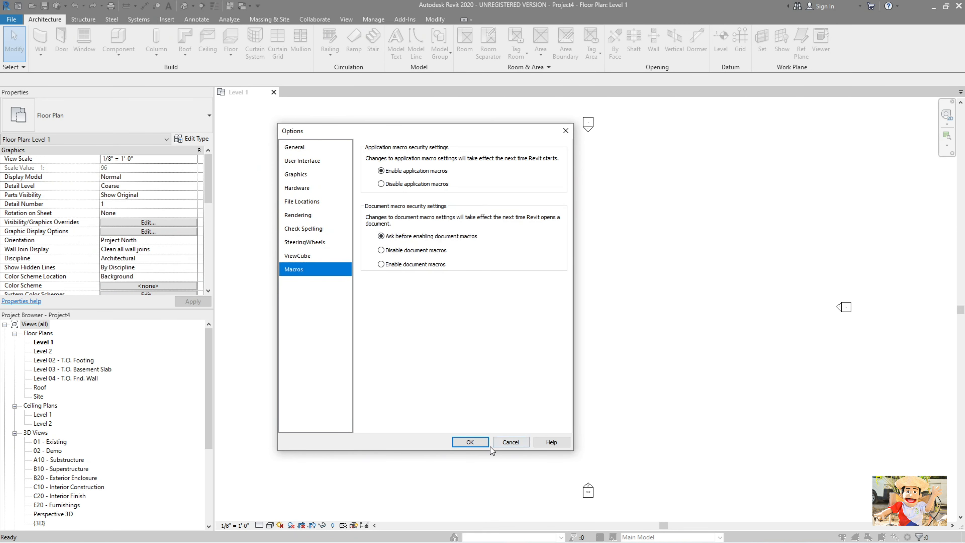
click(470, 442)
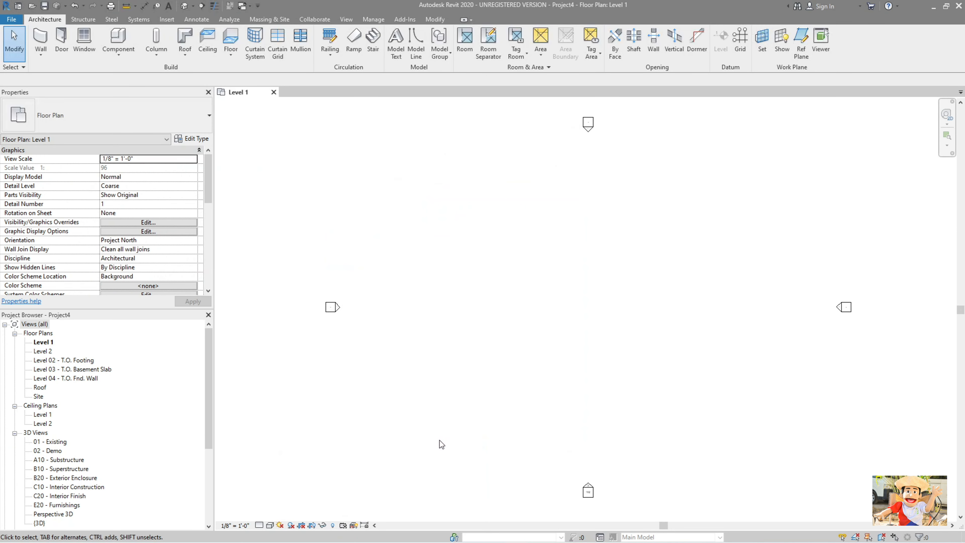
Open the format settings of the Length unit in Project Units.
scroll(456, 224, down, 3)
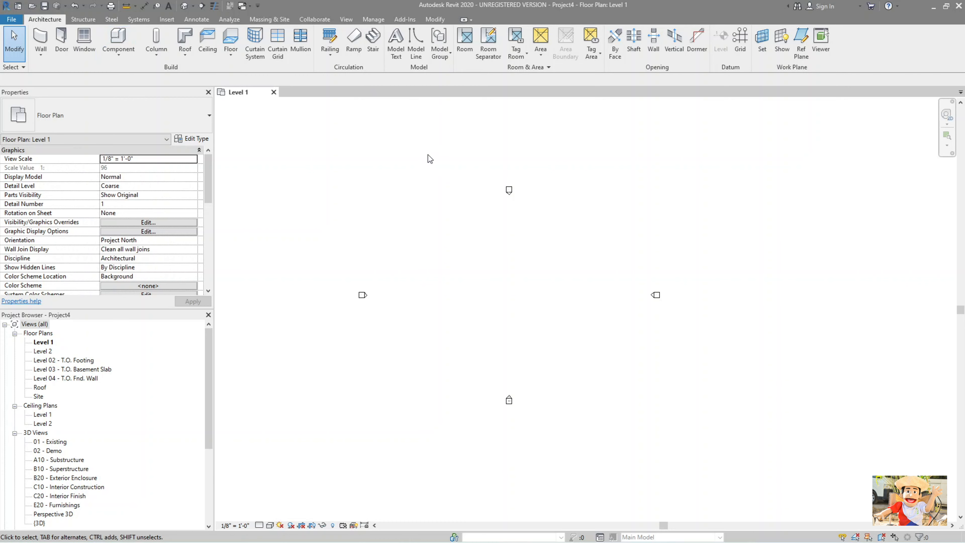
click(378, 20)
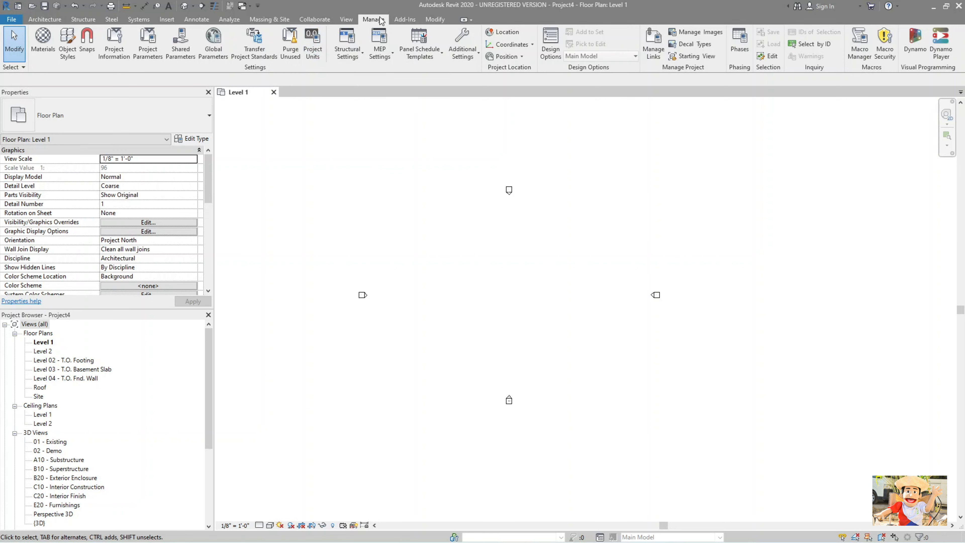
click(317, 50)
drag(492, 161, 429, 149)
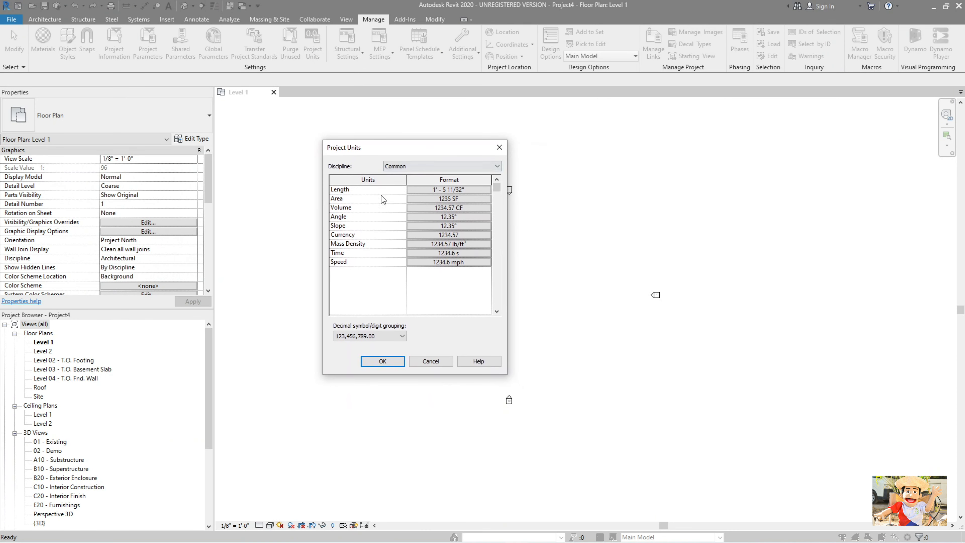
click(438, 191)
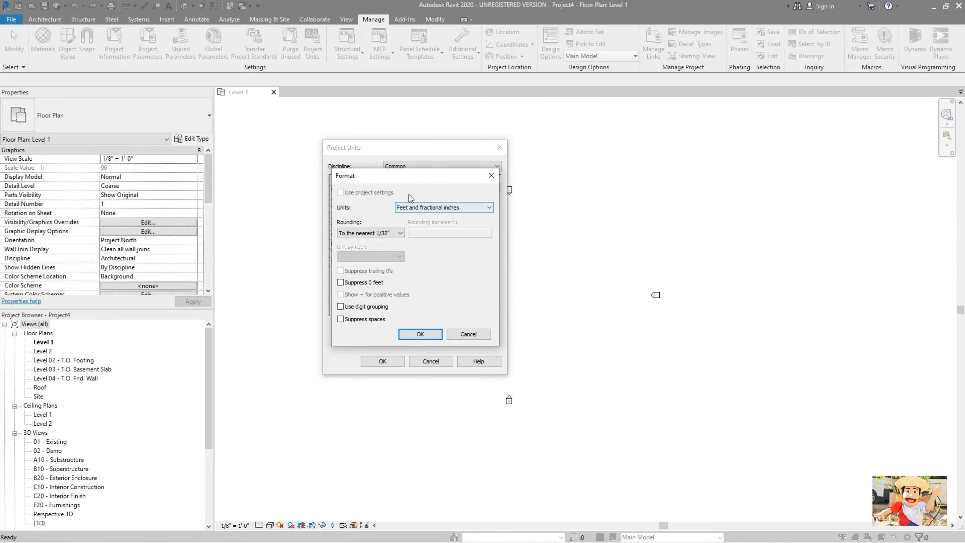
mouse_move(439, 176)
mouse_down()
mouse_move(447, 183)
mouse_move(447, 173)
mouse_up()
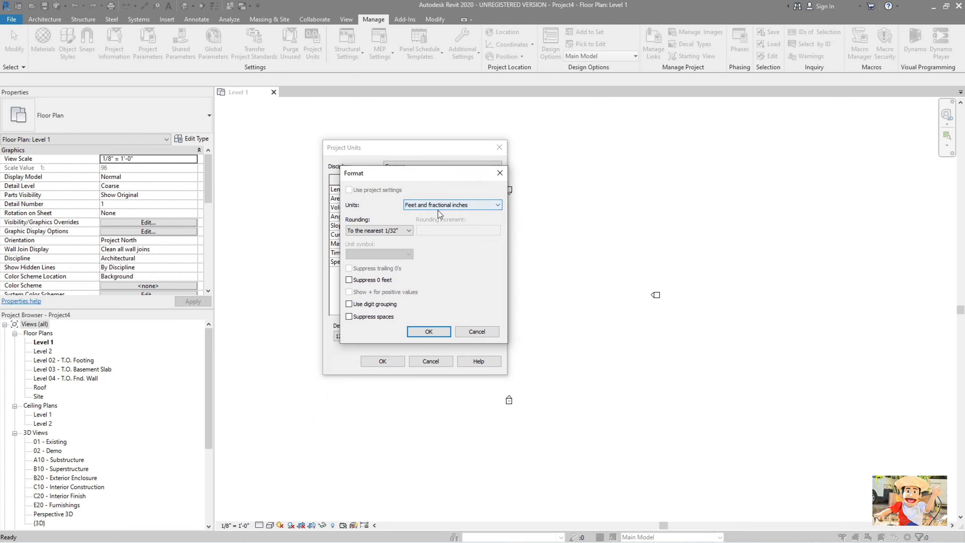
click(464, 205)
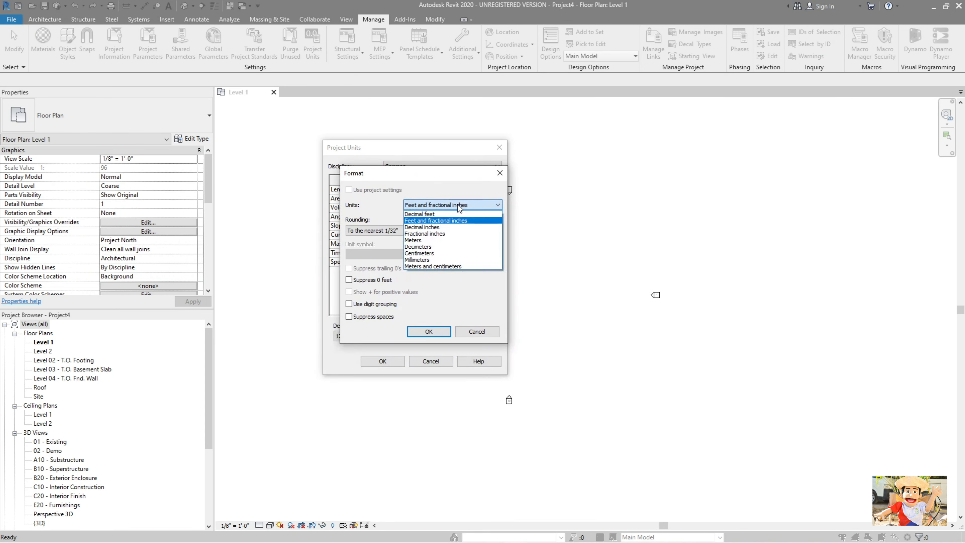
click(447, 251)
click(376, 253)
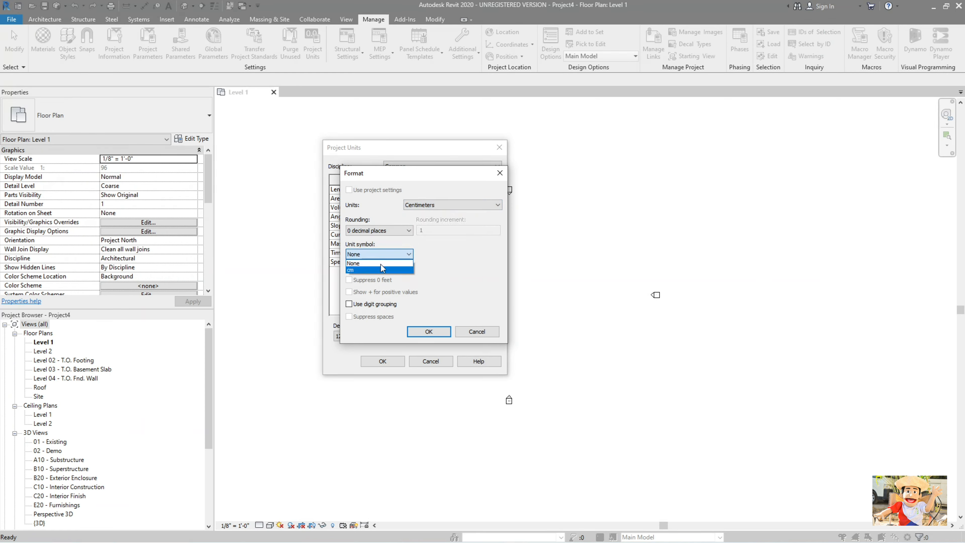
Set the Length format to Millimeters with the mm unit symbol and accept it.
click(464, 204)
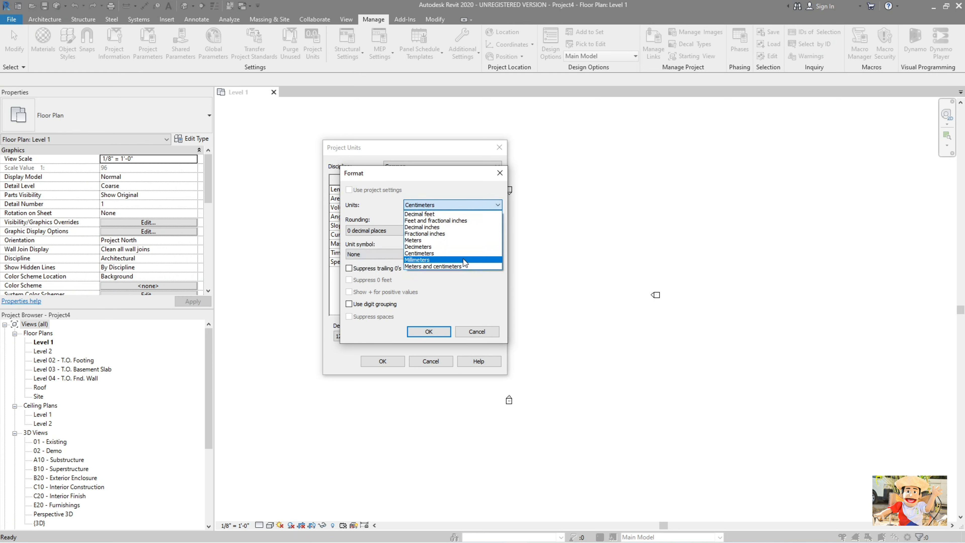
click(463, 260)
click(399, 255)
click(385, 270)
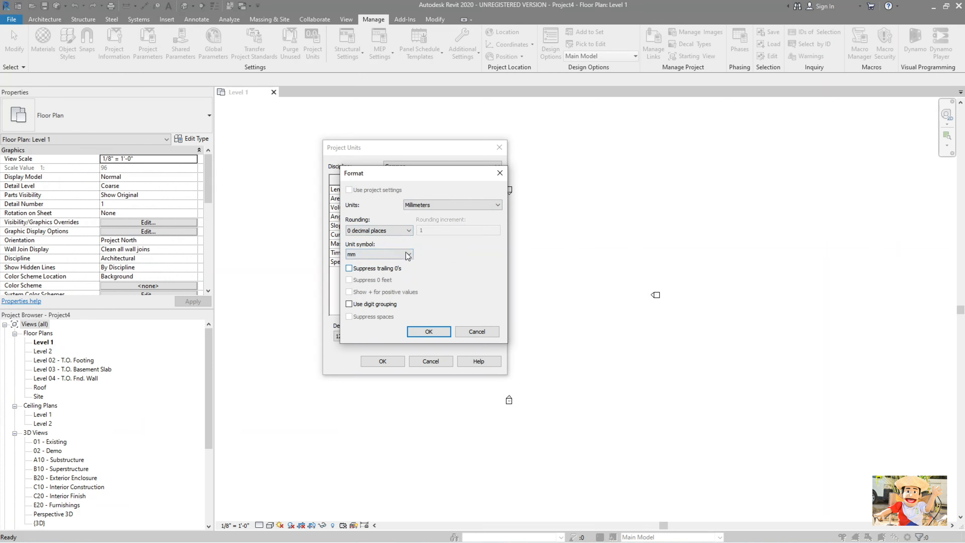
click(429, 331)
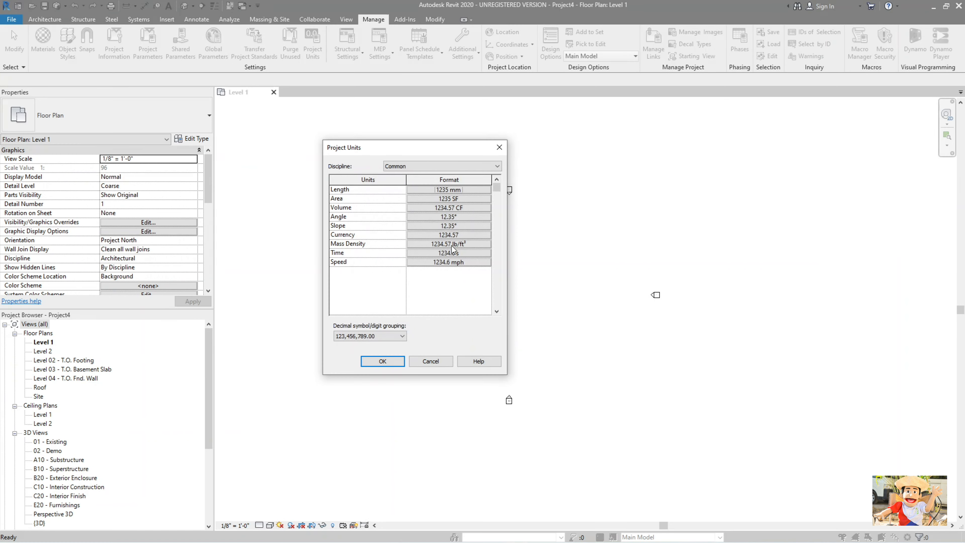
Set the Area unit format to Square meters with the m² symbol and accept it.
click(425, 200)
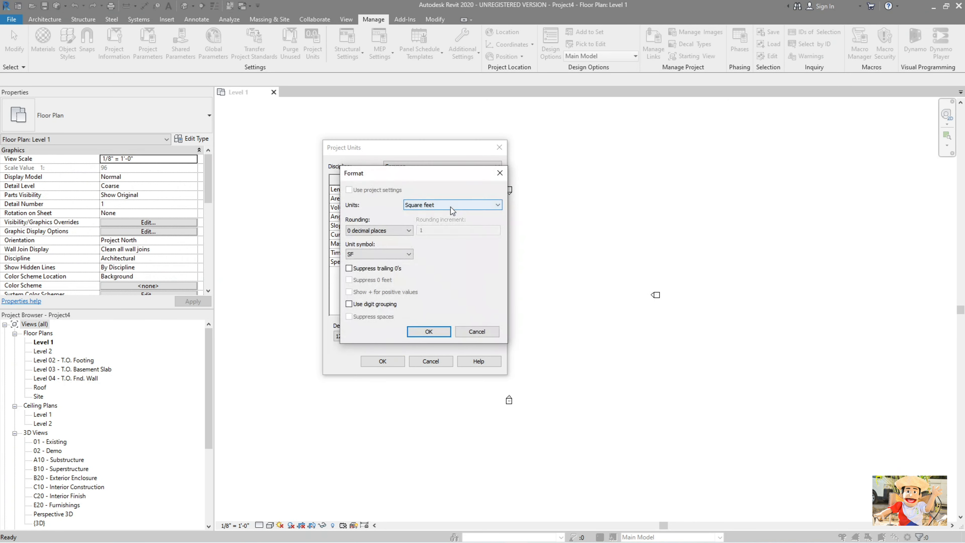
click(453, 209)
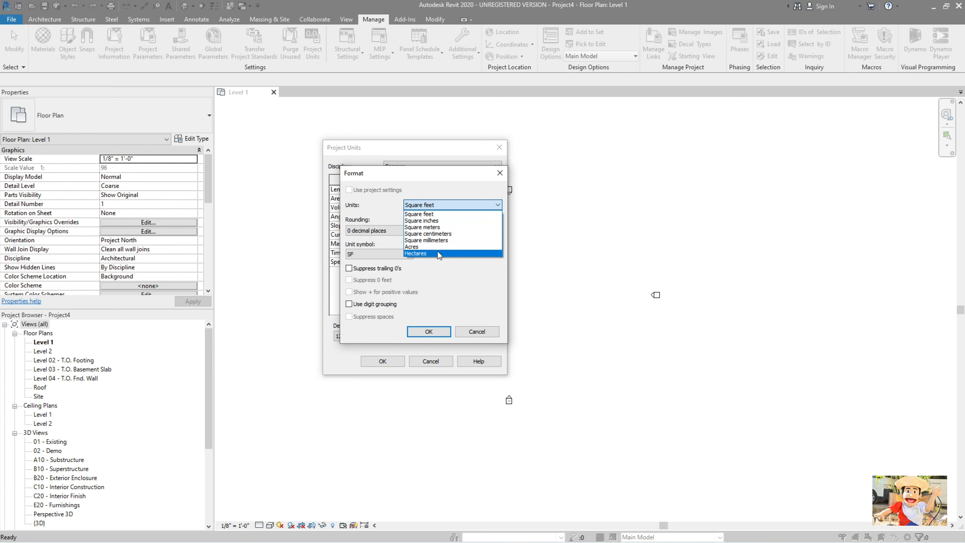
click(445, 227)
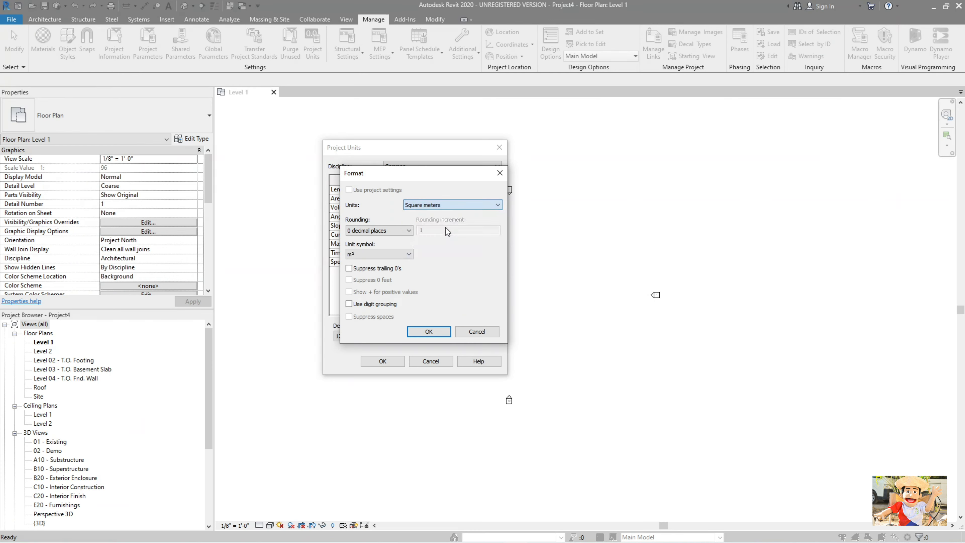
click(392, 255)
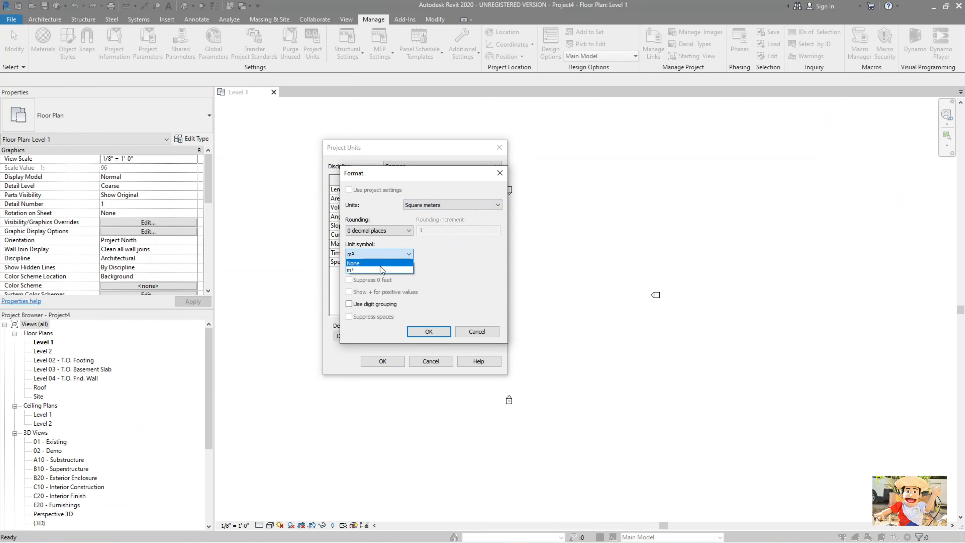
click(380, 263)
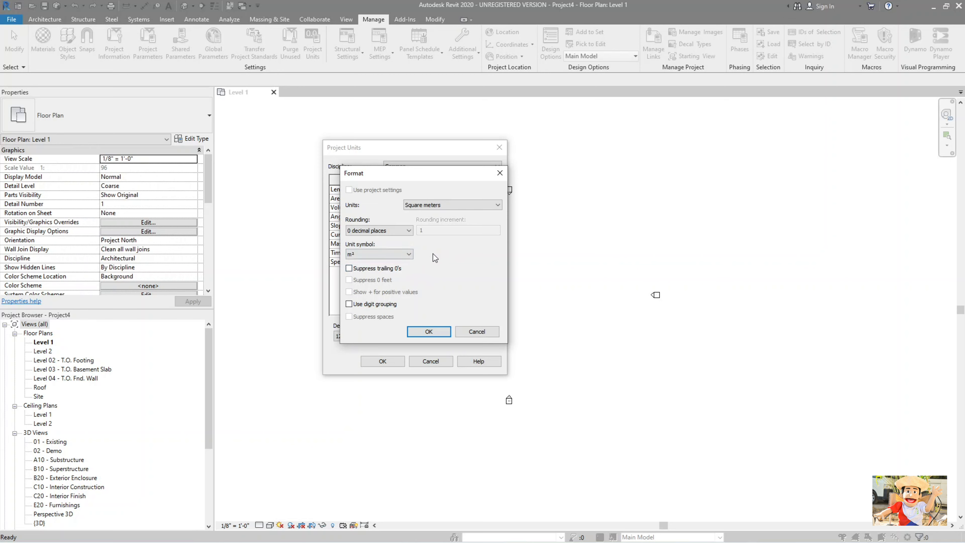
click(428, 332)
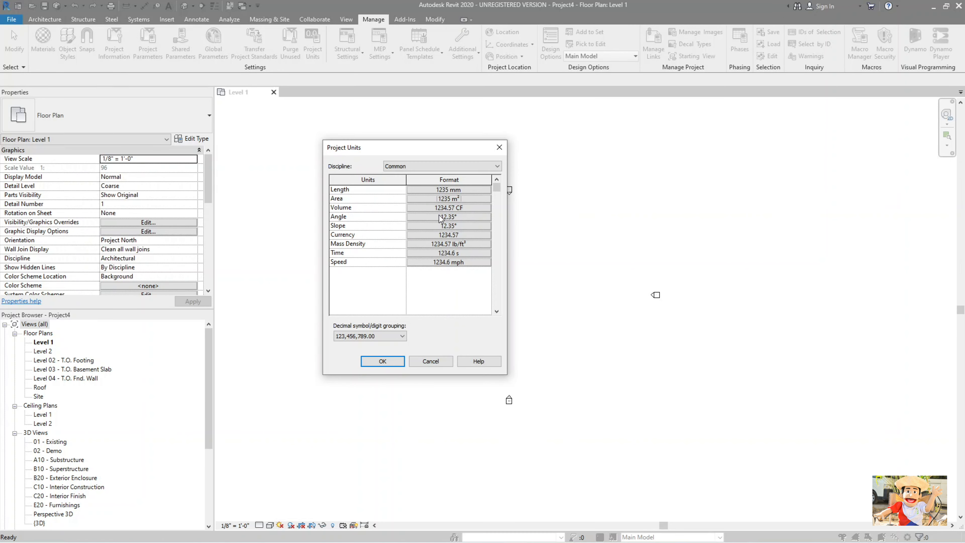
Set the Volume unit format to Cubic meters with the m³ symbol and accept it.
click(418, 208)
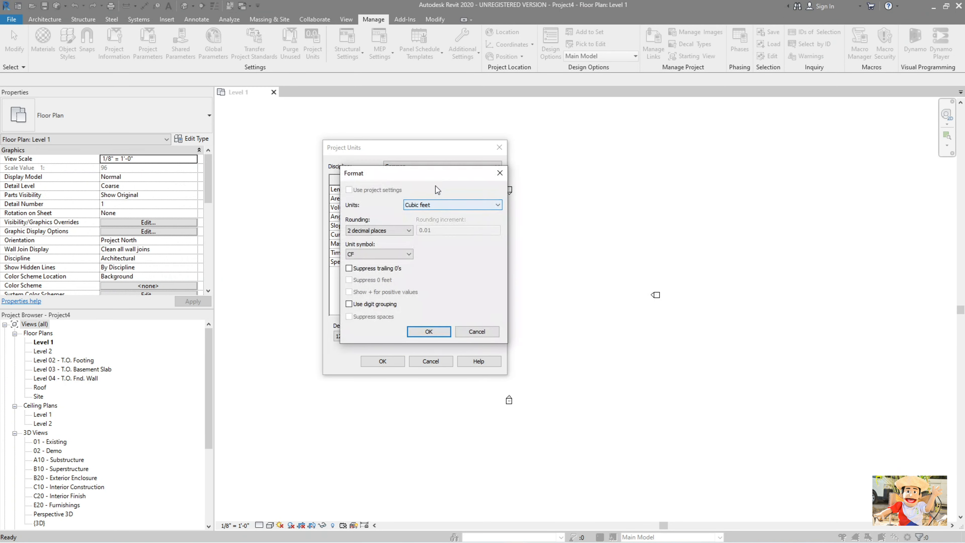
click(483, 201)
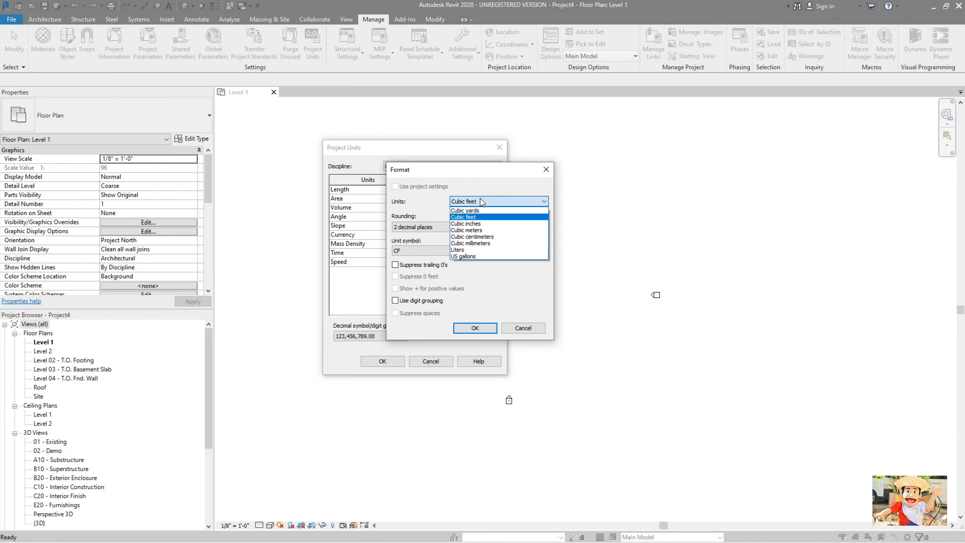
click(489, 230)
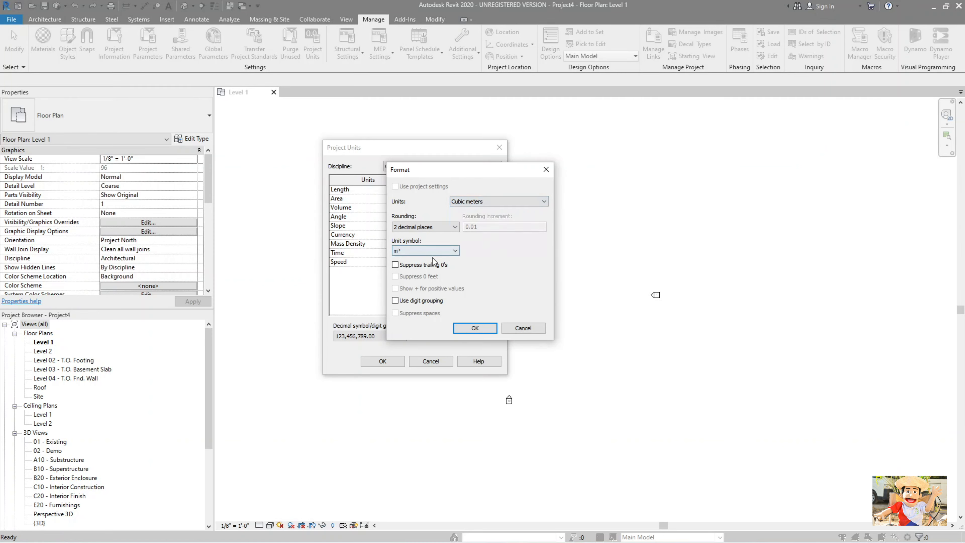
click(416, 253)
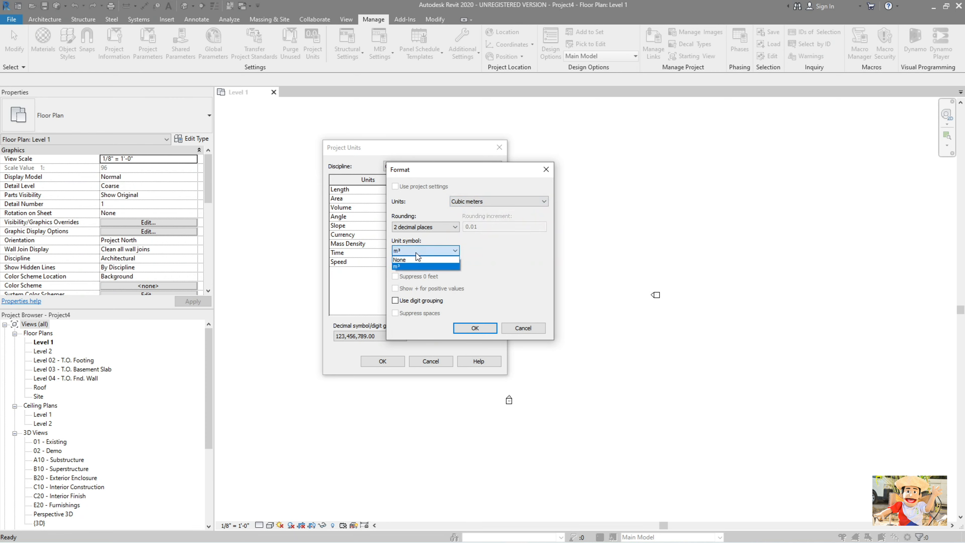
click(410, 267)
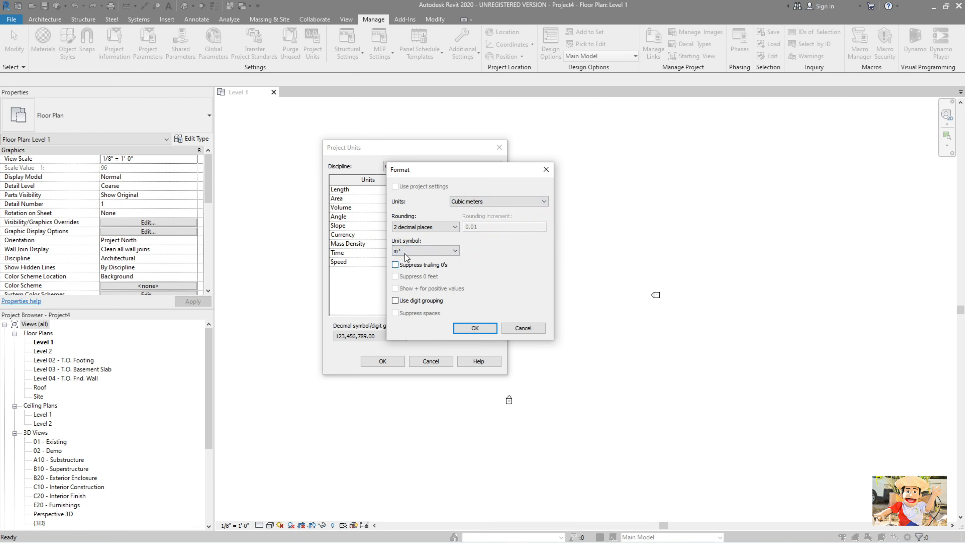
click(476, 327)
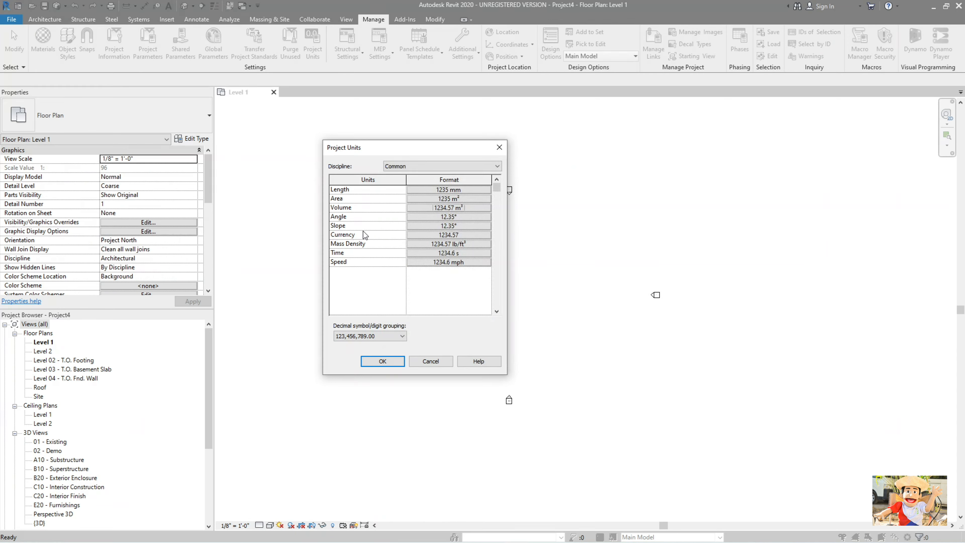
Set the Mass Density unit format to Kilograms per cubic meter with the kg/m³ symbol.
click(461, 245)
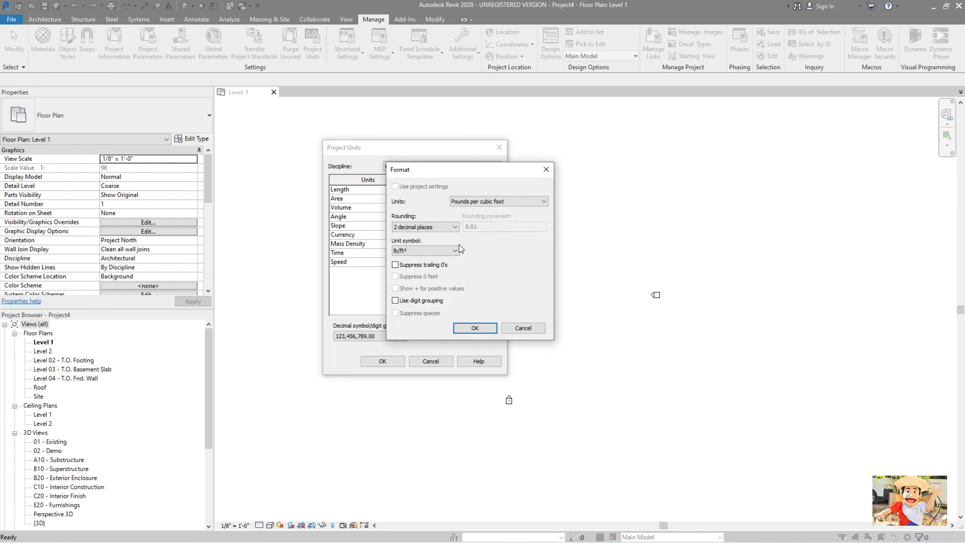
click(474, 202)
click(473, 211)
click(418, 250)
click(419, 250)
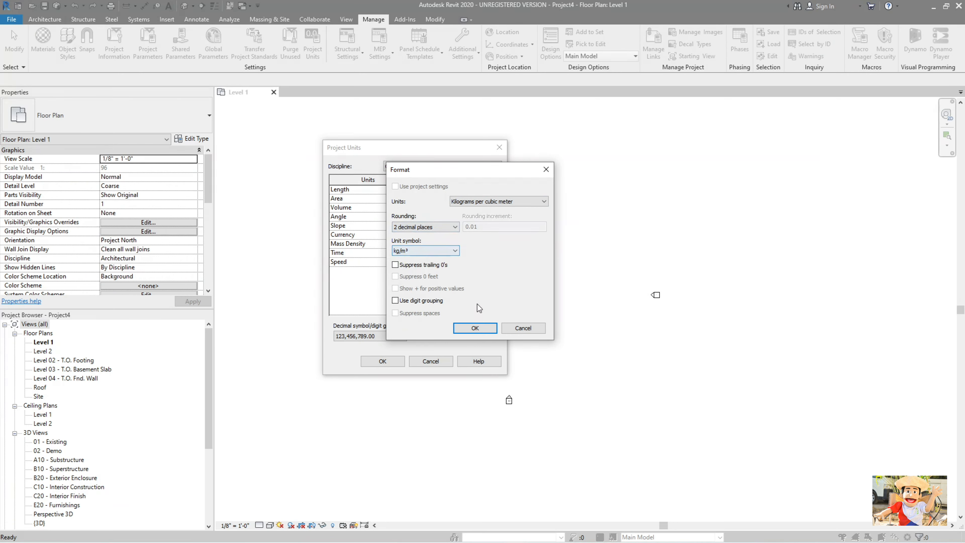
click(475, 327)
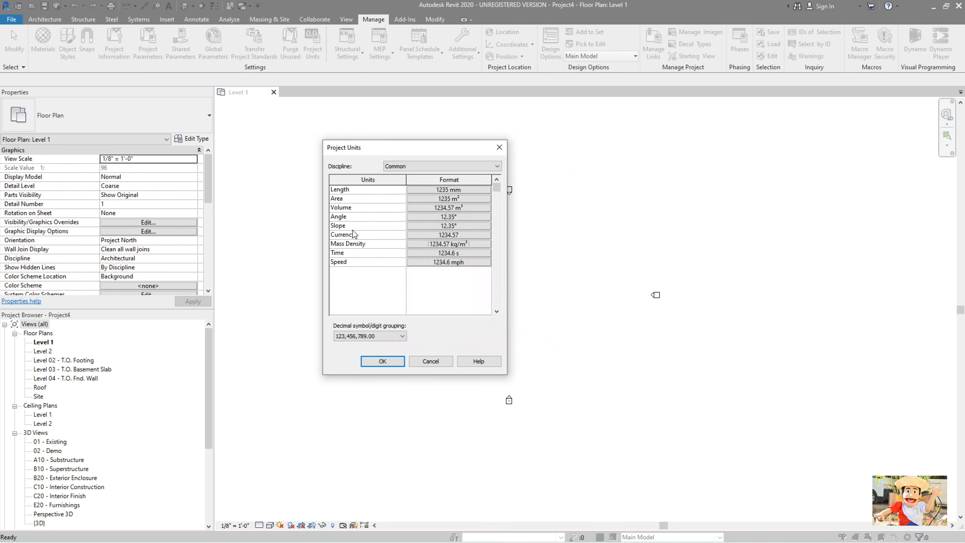
Check the rounding of the Volume format, and set the Area rounding to 2 decimal places.
click(426, 208)
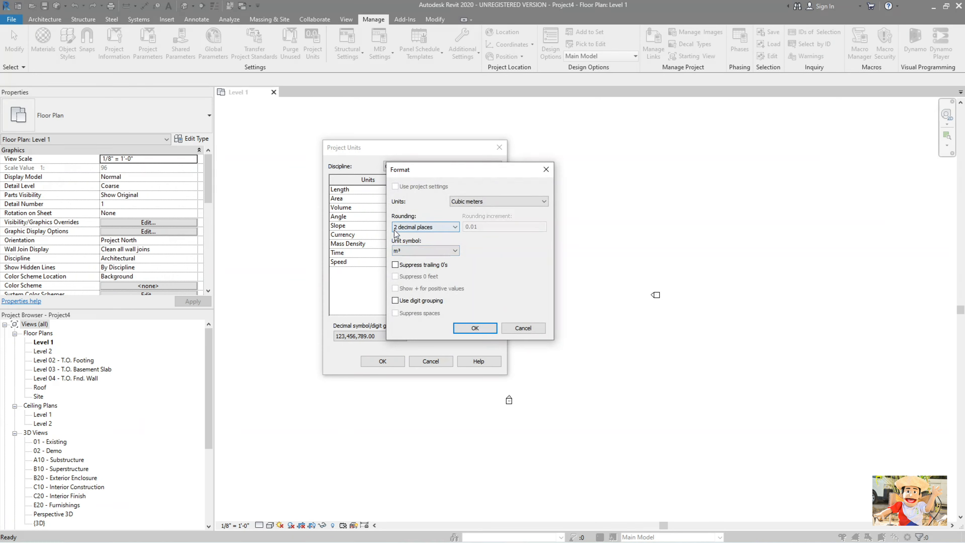
click(476, 328)
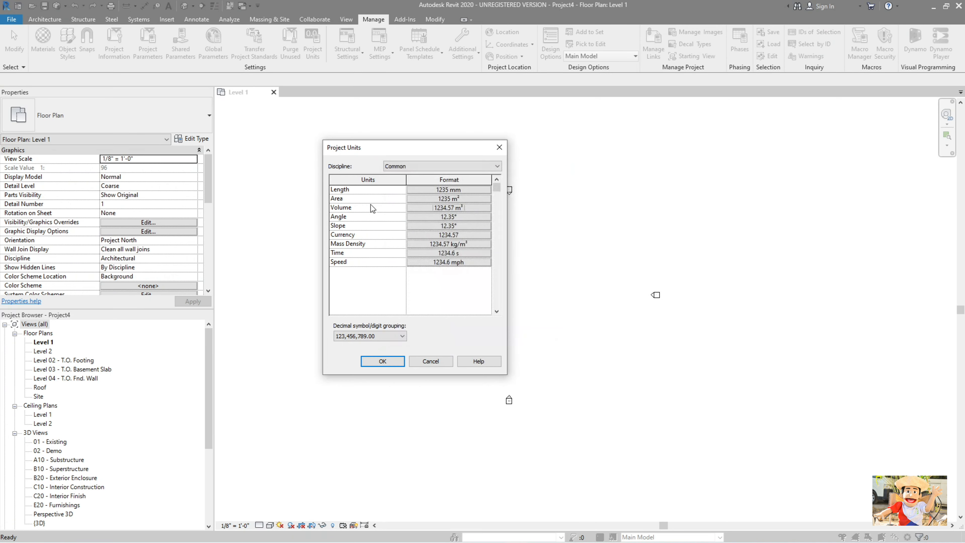
click(439, 199)
click(436, 228)
click(437, 228)
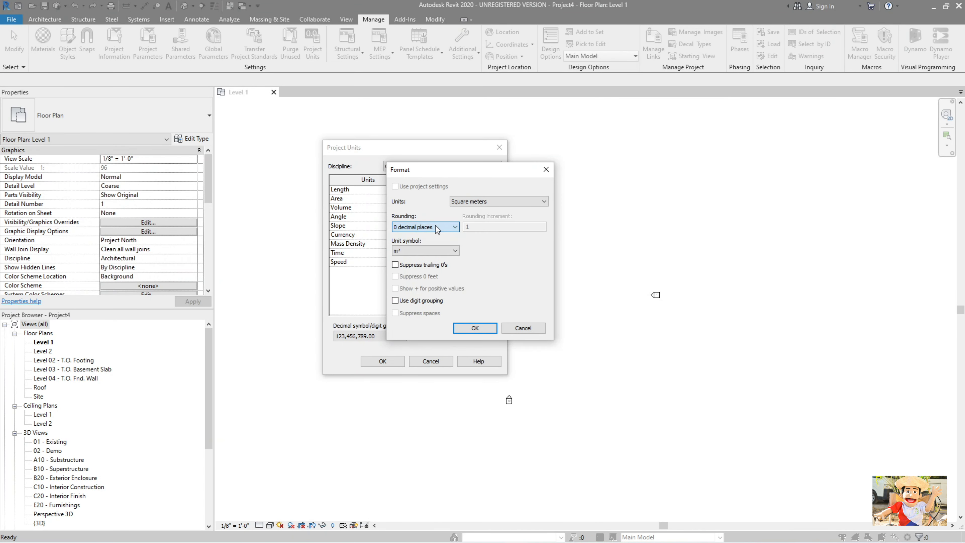
click(442, 227)
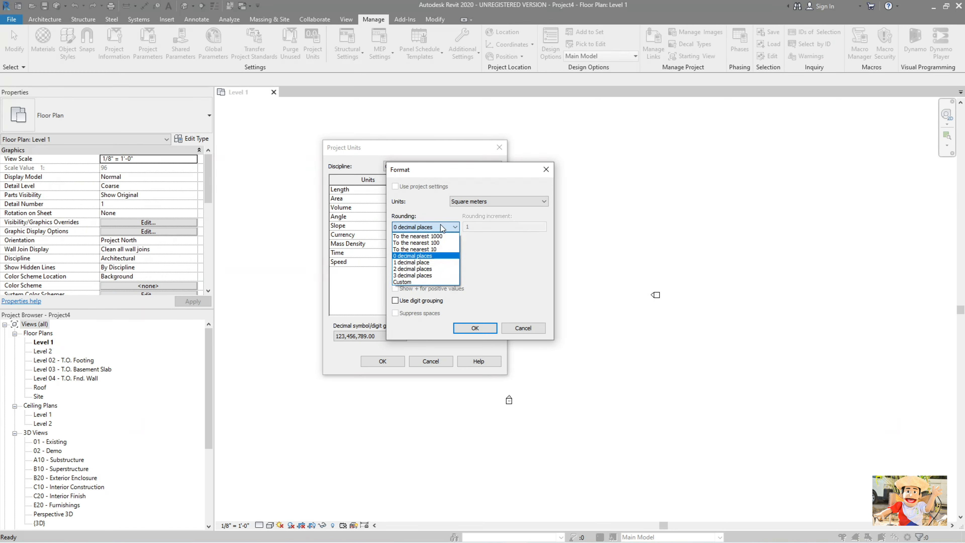
click(433, 272)
click(474, 328)
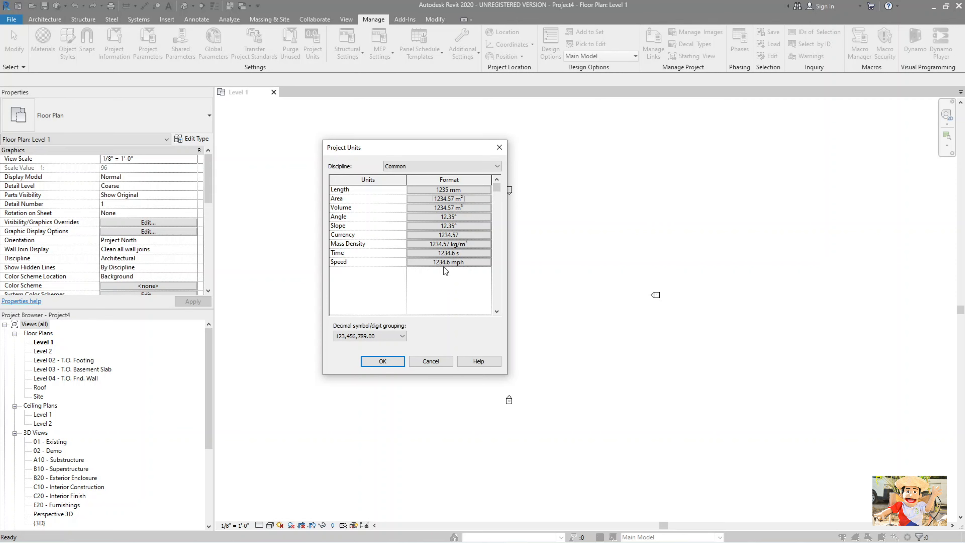
Set the Speed unit format to Kilometers per hour, accept the project units and return to the architectural tools.
click(462, 263)
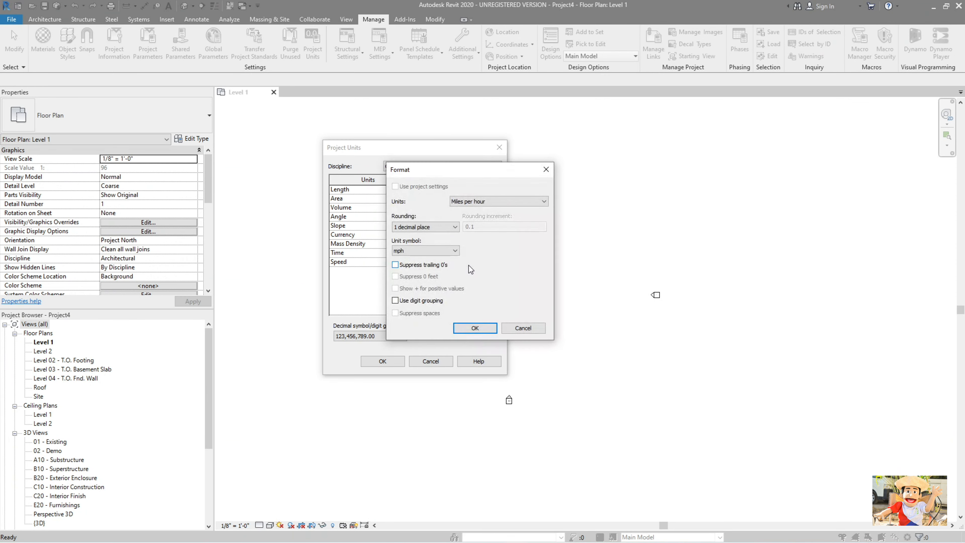
click(500, 202)
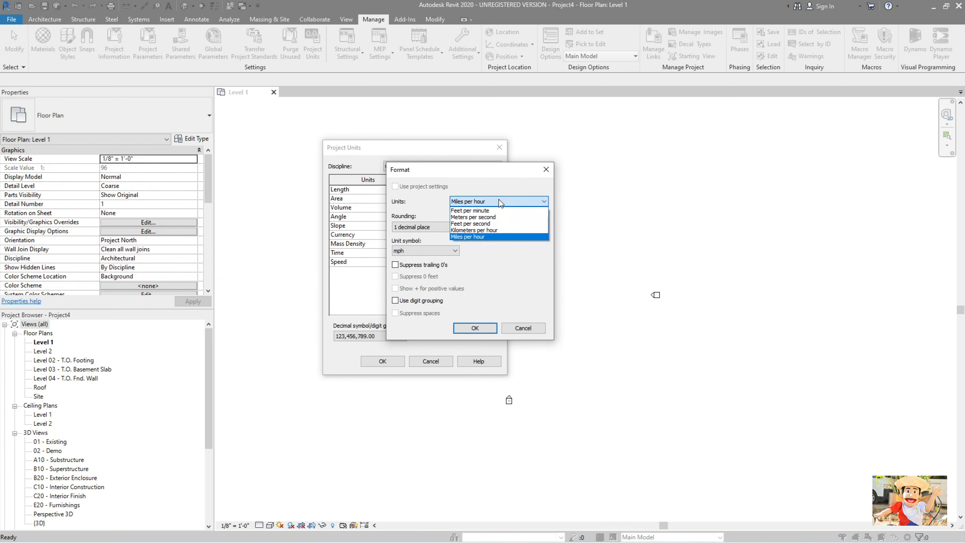
click(503, 230)
click(475, 327)
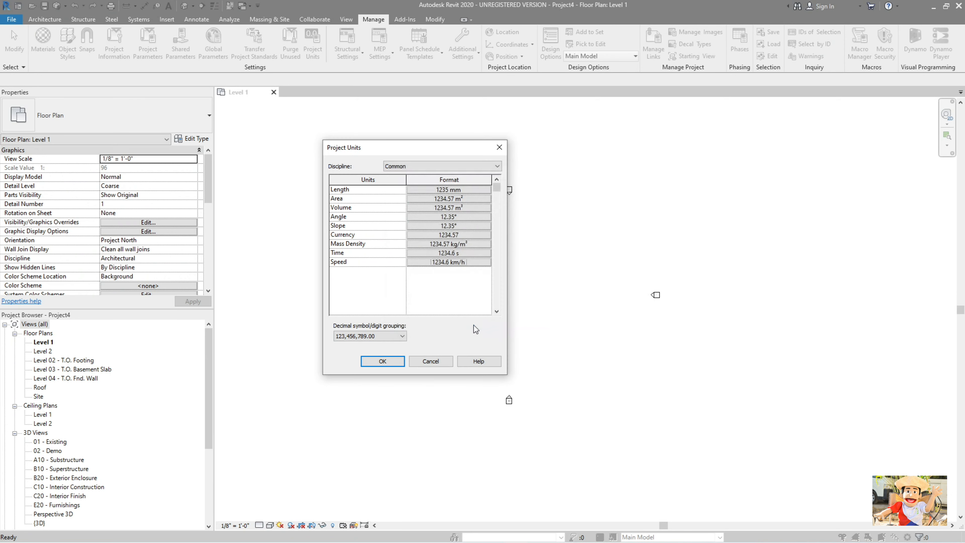
click(387, 361)
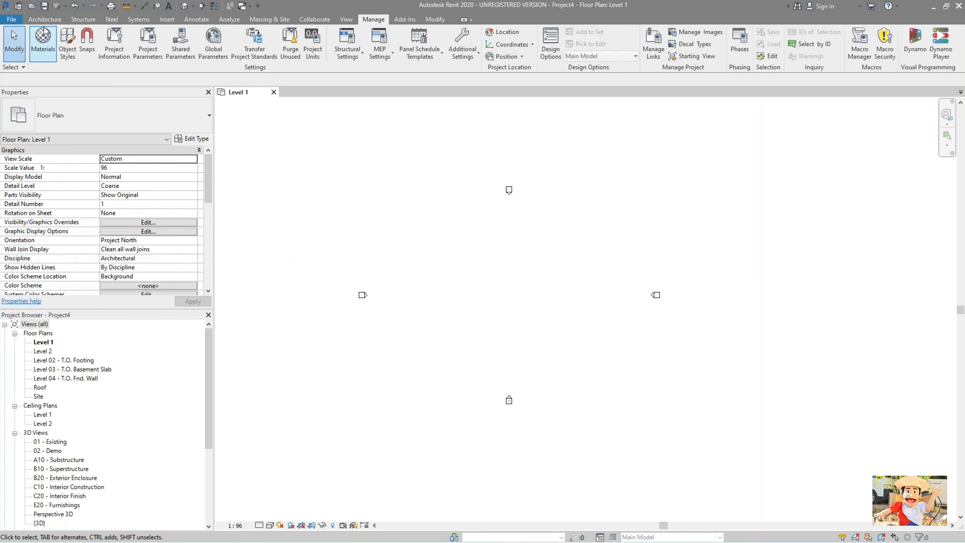
click(45, 19)
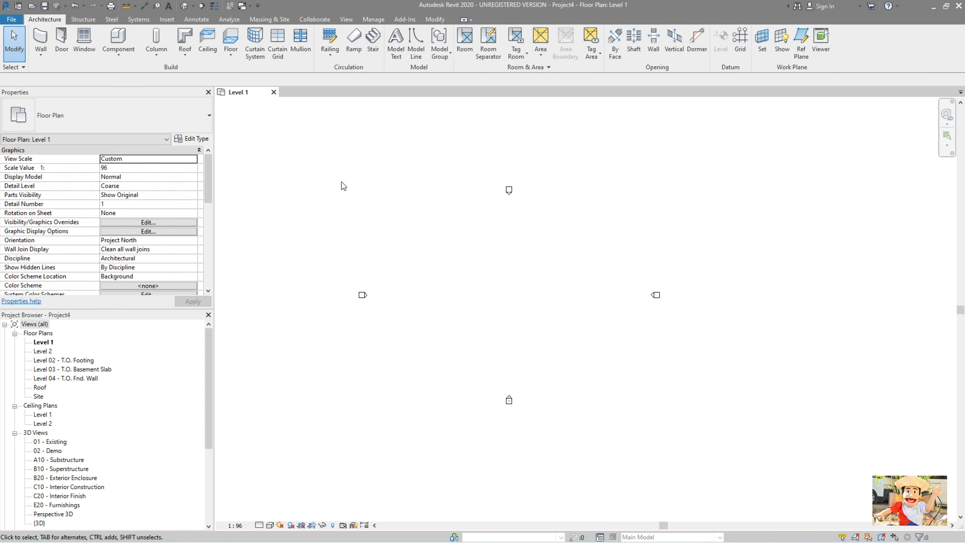
Draw a rectangle of Generic - 8" architectural walls between the four elevation markers, about 14000 mm deep from north to south.
click(41, 56)
click(62, 79)
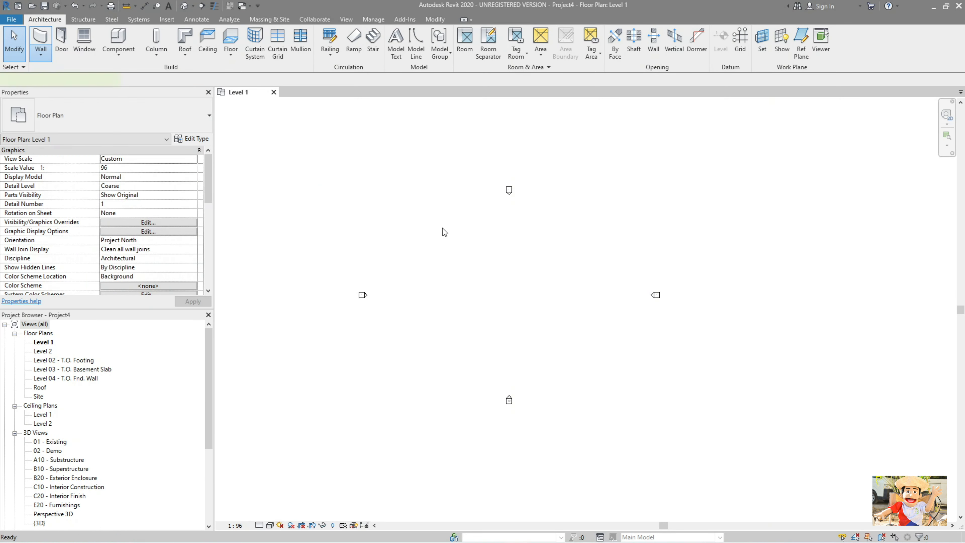
click(412, 33)
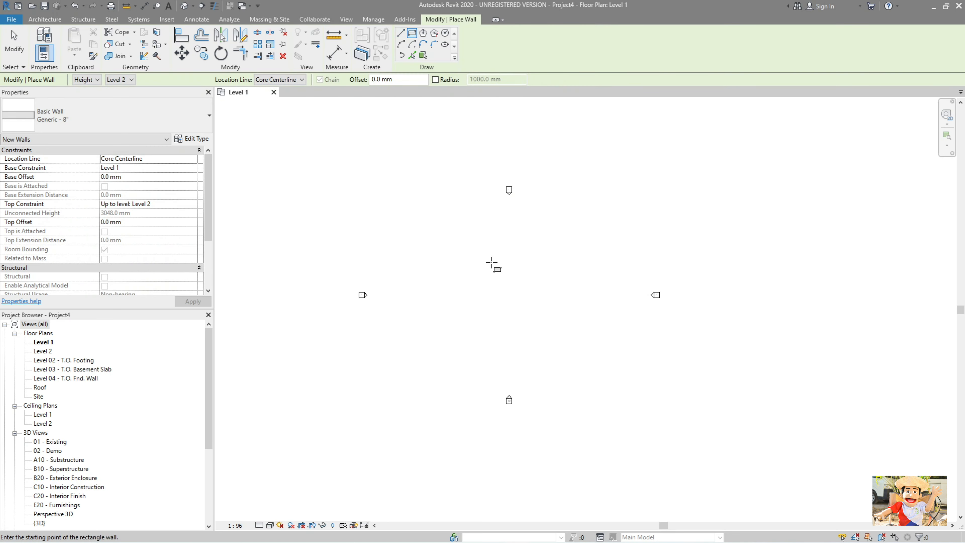
click(433, 258)
click(551, 322)
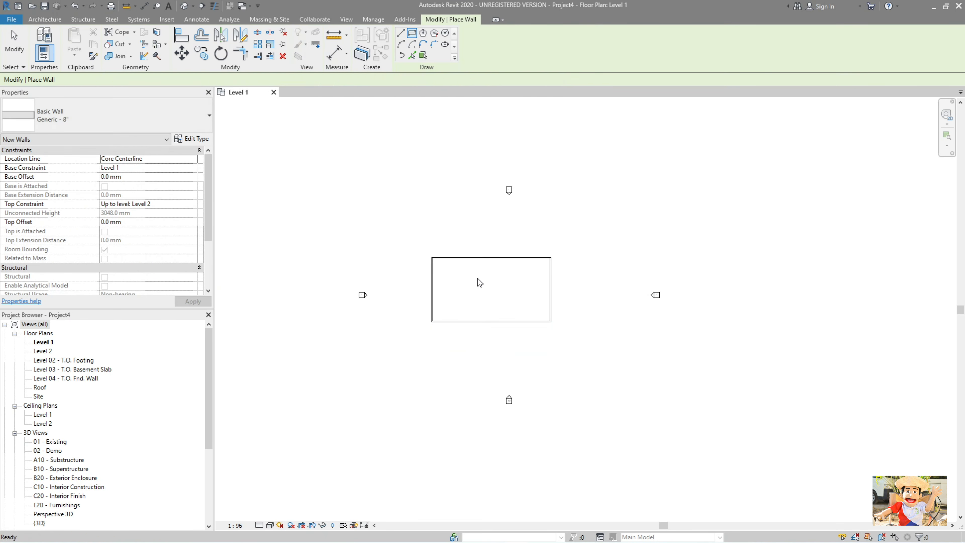
key(Escape)
key(Escape)
Select the upper wall of the rectangle to check its temporary dimension in millimetres, and clear the selection.
drag(391, 222, 572, 284)
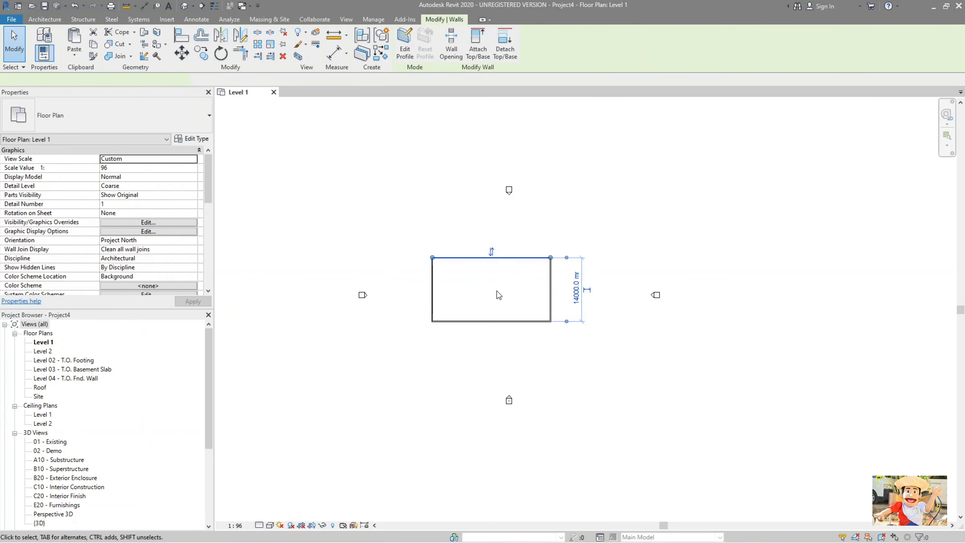
drag(426, 236, 602, 287)
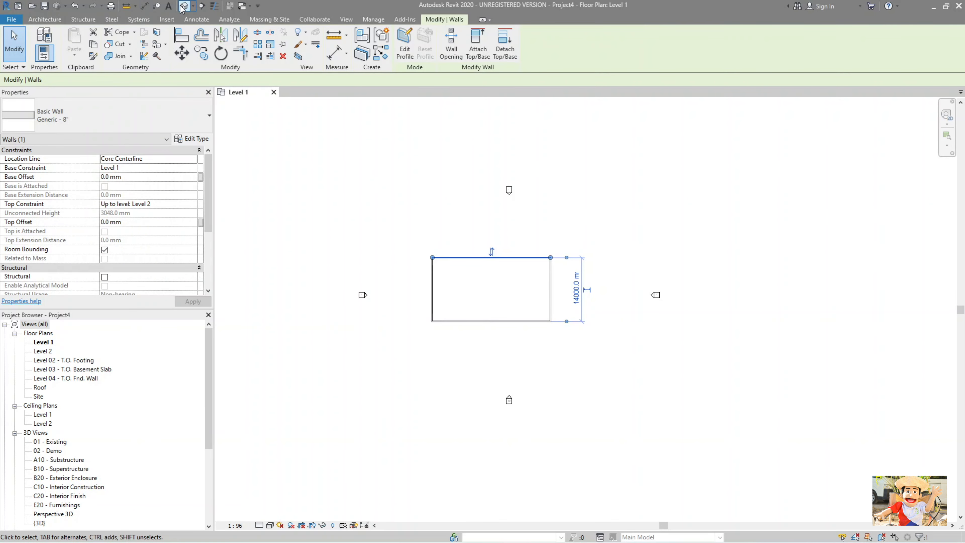
click(380, 182)
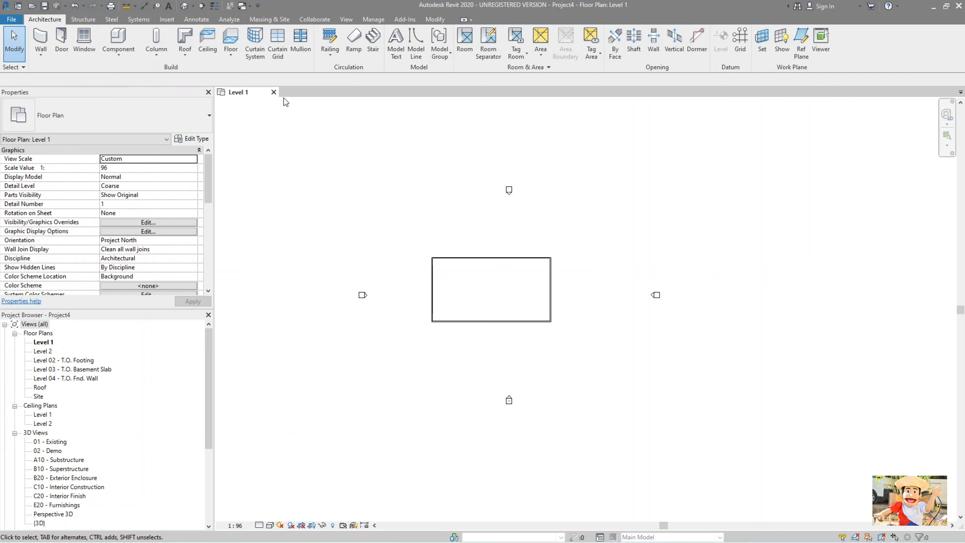
Place the Quick Access Toolbar below the ribbon.
click(258, 5)
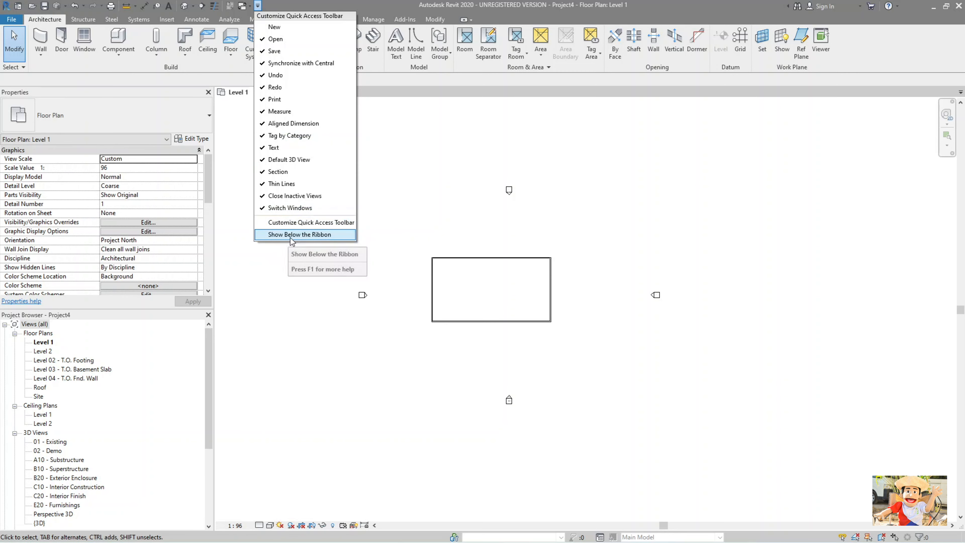
click(317, 236)
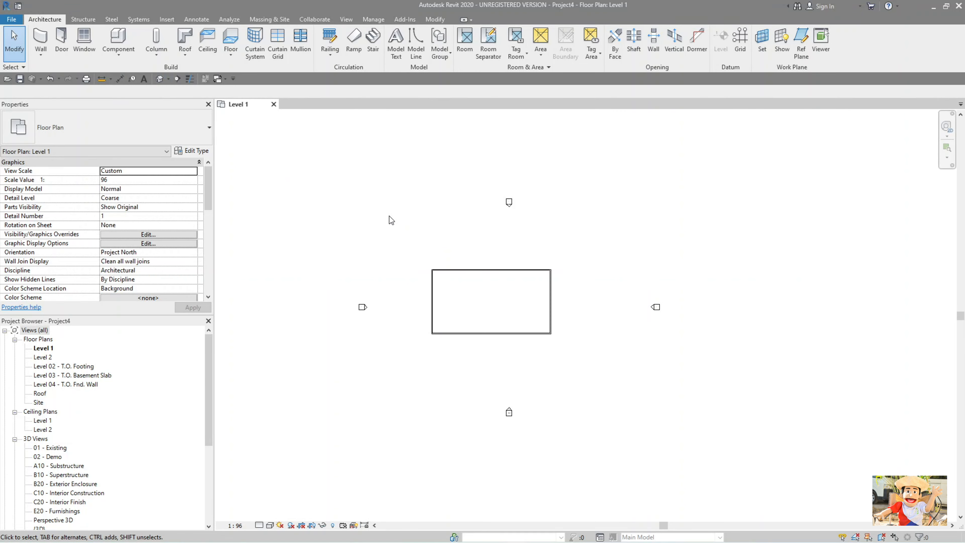
View the wall rectangle in the default 3D view and return to the Level 1 floor plan.
click(159, 78)
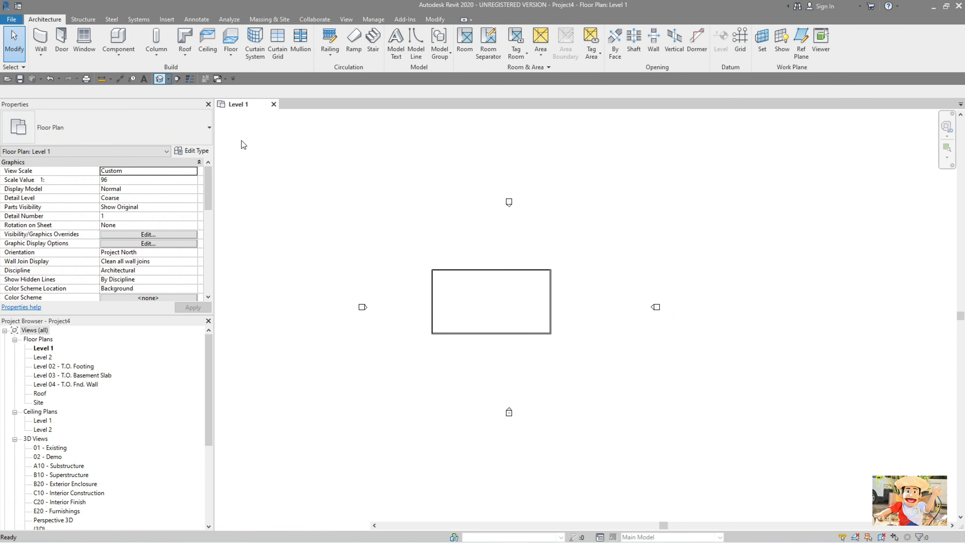
shift+middle_drag(426, 277, 521, 296)
scroll(519, 292, down, 3)
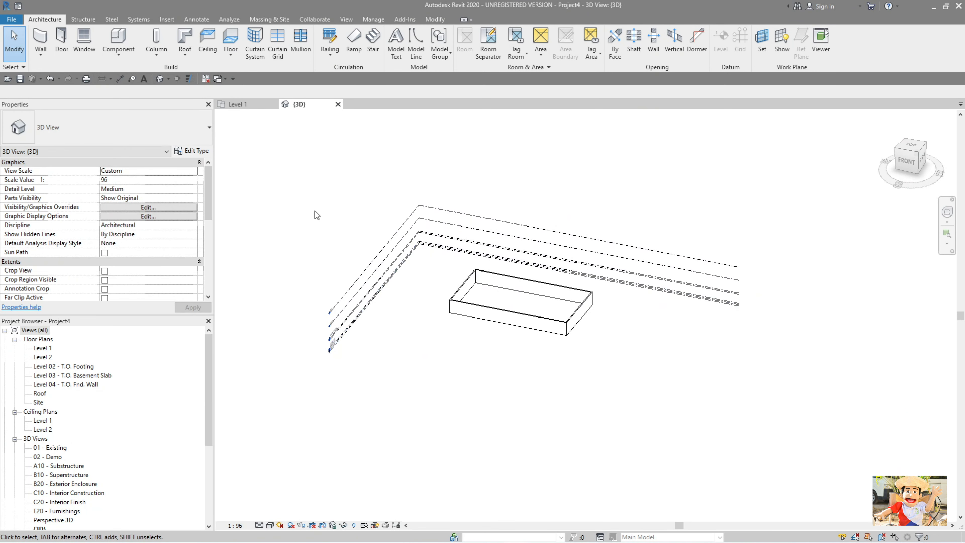
click(237, 104)
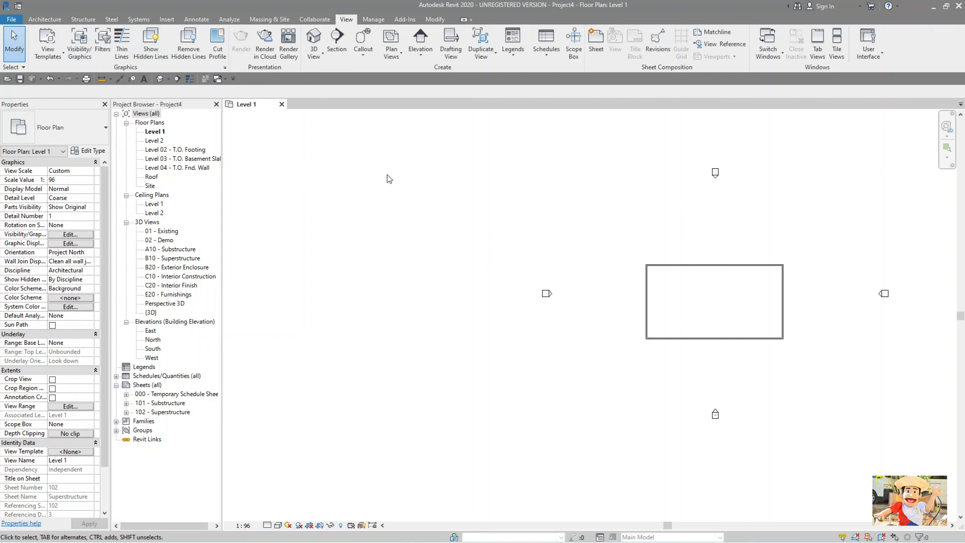
Add the architectural Wall command to the Quick Access Toolbar.
scroll(390, 174, down, 1)
middle_drag(632, 242, 417, 220)
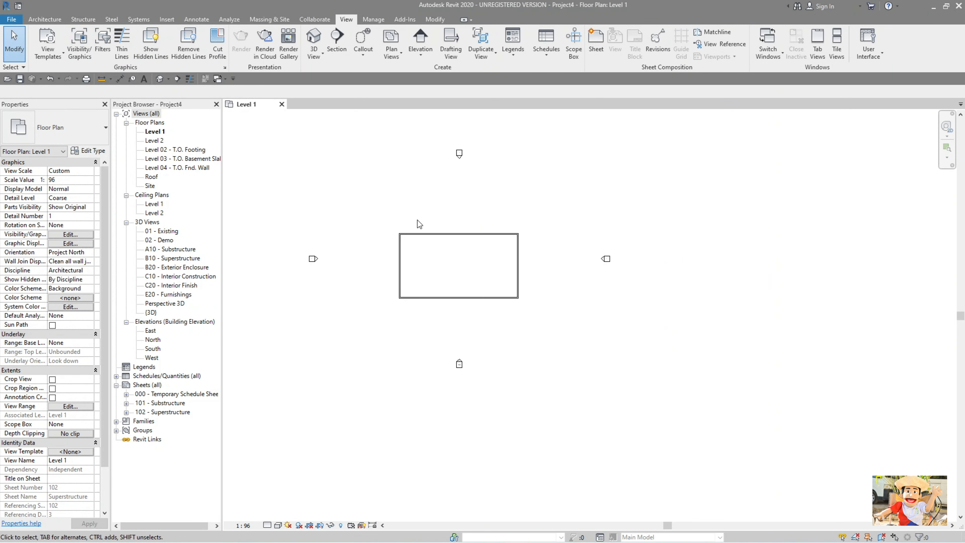
scroll(417, 219, up, 2)
click(41, 19)
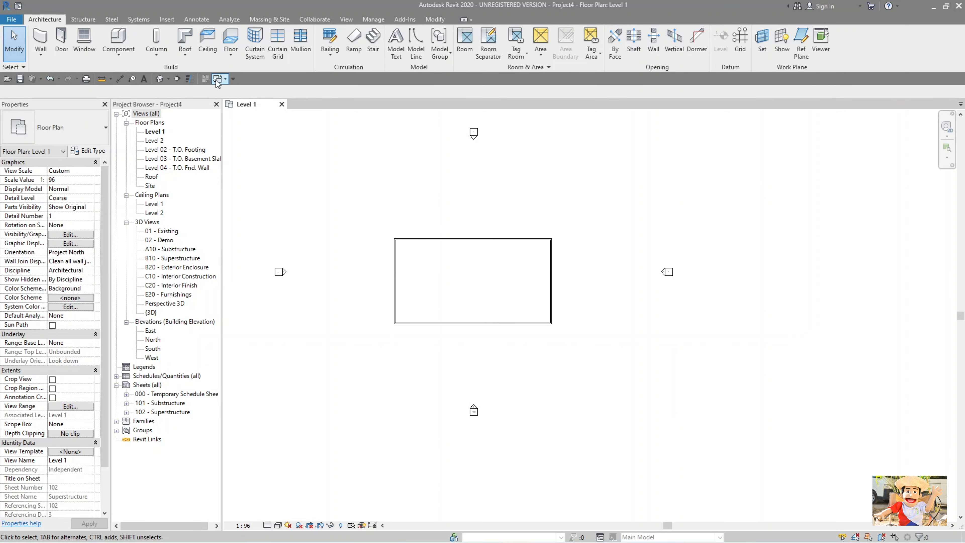
right_click(41, 40)
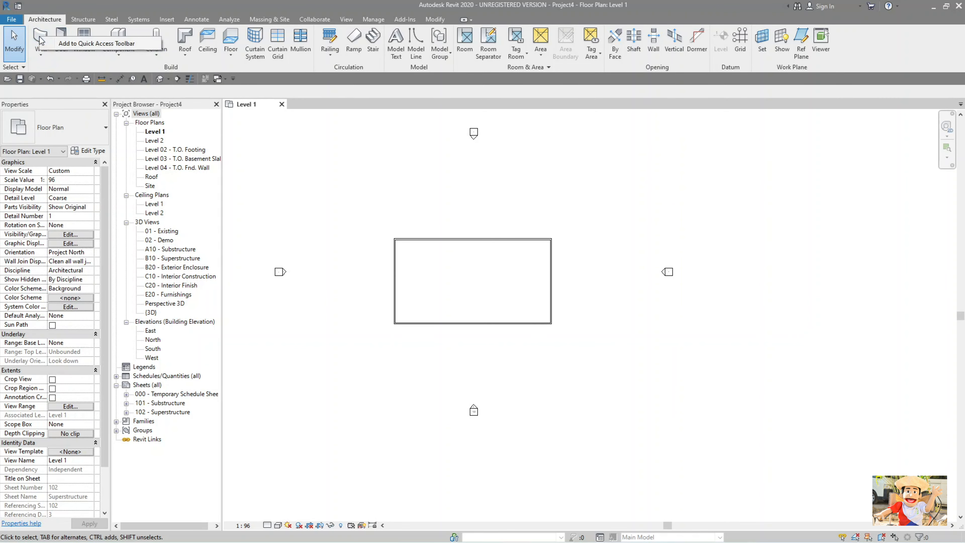
click(68, 44)
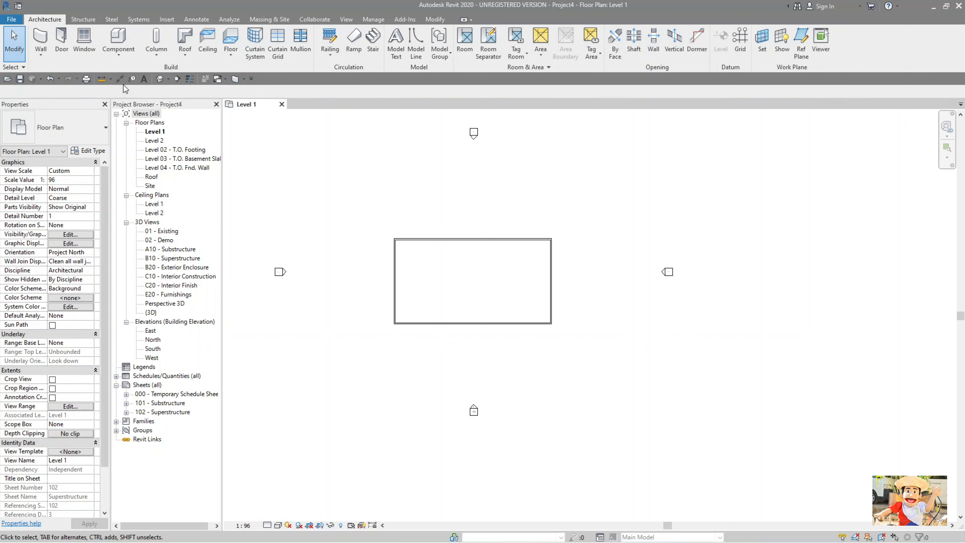
Open the Quick Access Toolbar customization and go through the command order, starting with the Open and Save entries.
click(251, 79)
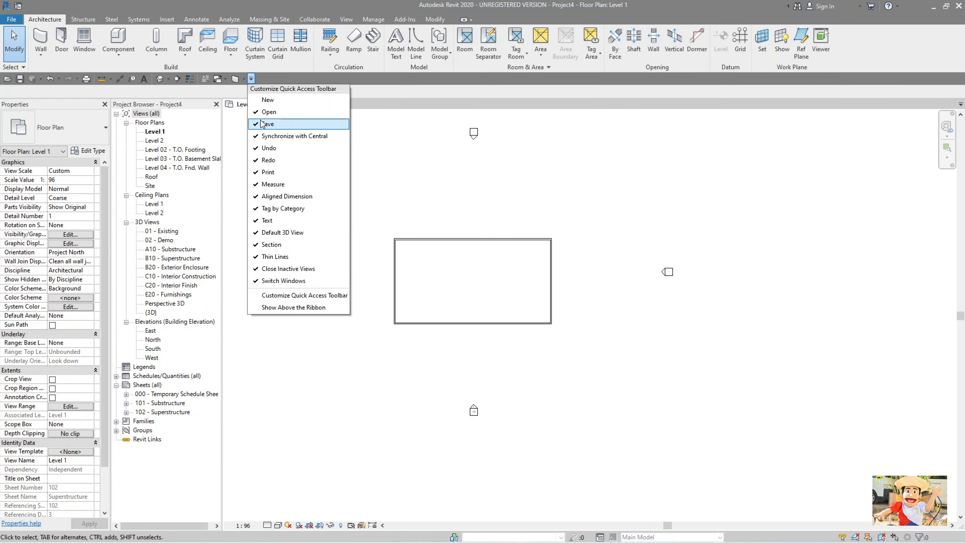
click(303, 295)
drag(477, 138, 382, 131)
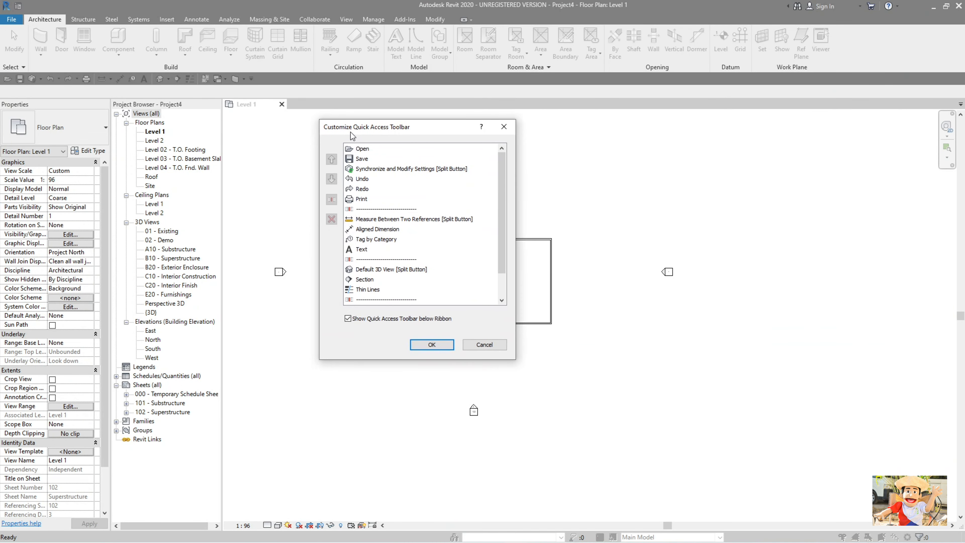
drag(417, 129, 420, 121)
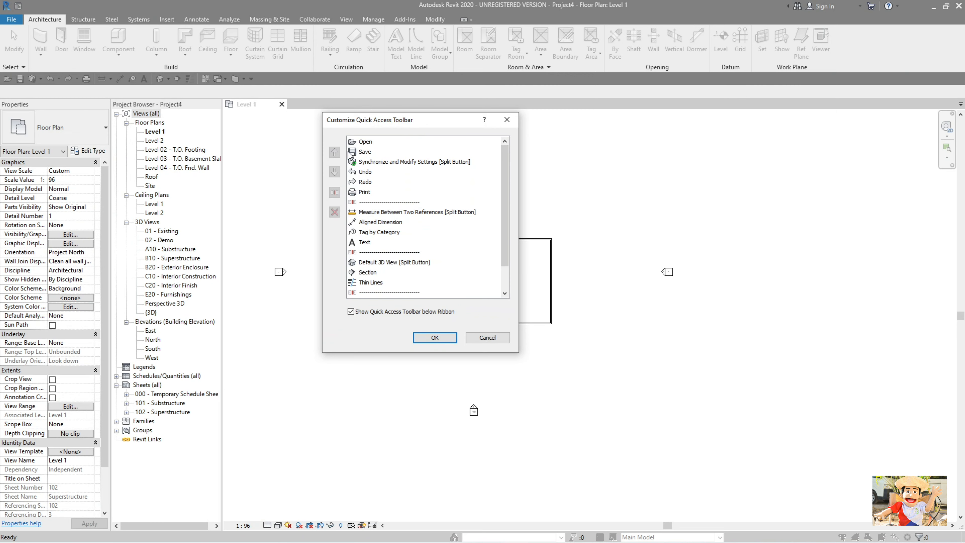
click(365, 142)
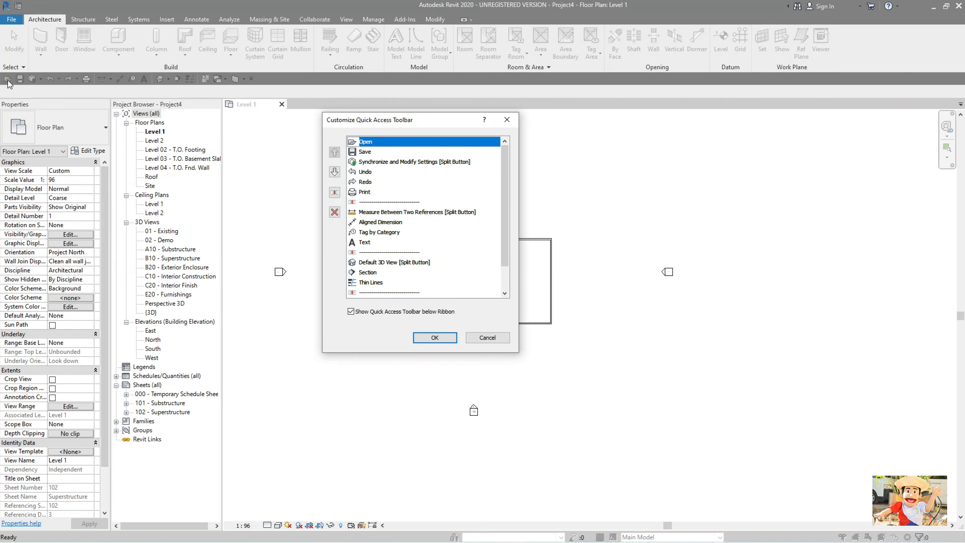
click(367, 152)
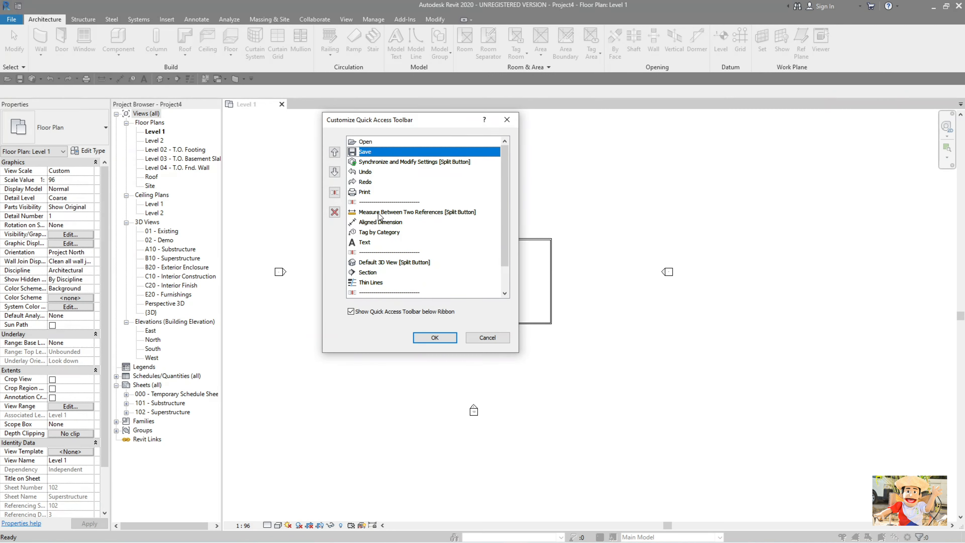
Move Default 3D View to the end of the Quick Access Toolbar, after the Wall command, accept the order and open the default 3D view.
click(370, 262)
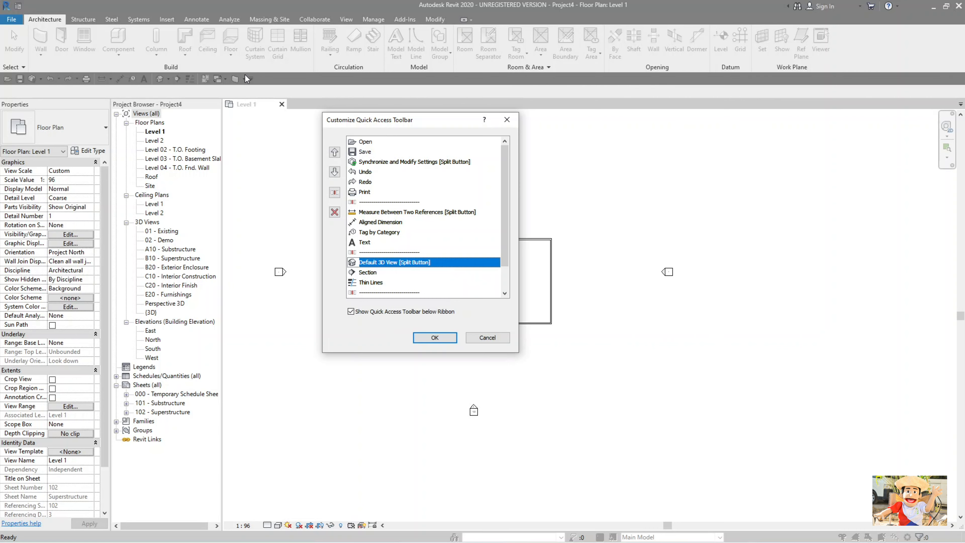
drag(507, 247, 507, 274)
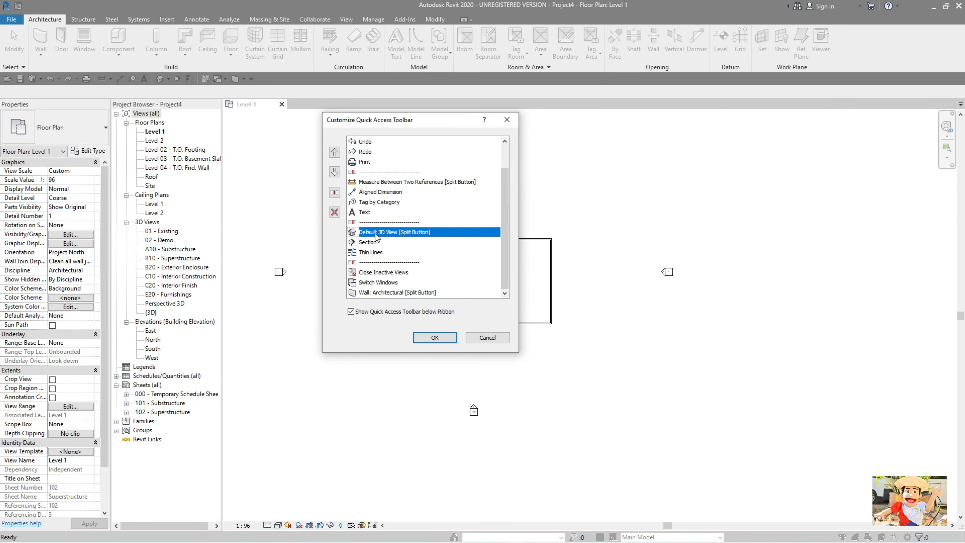
click(335, 174)
click(335, 173)
click(335, 173)
click(335, 173)
click(335, 173)
click(335, 173)
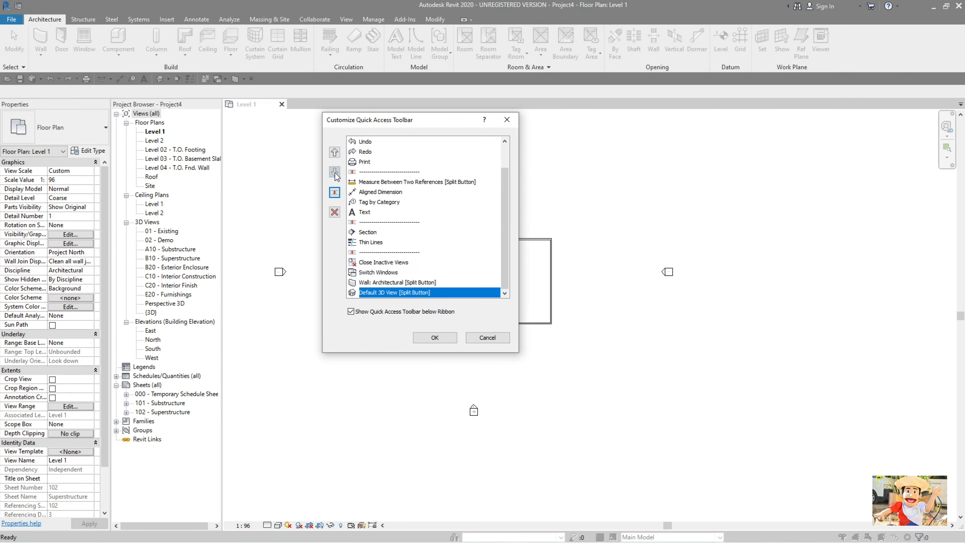
click(436, 338)
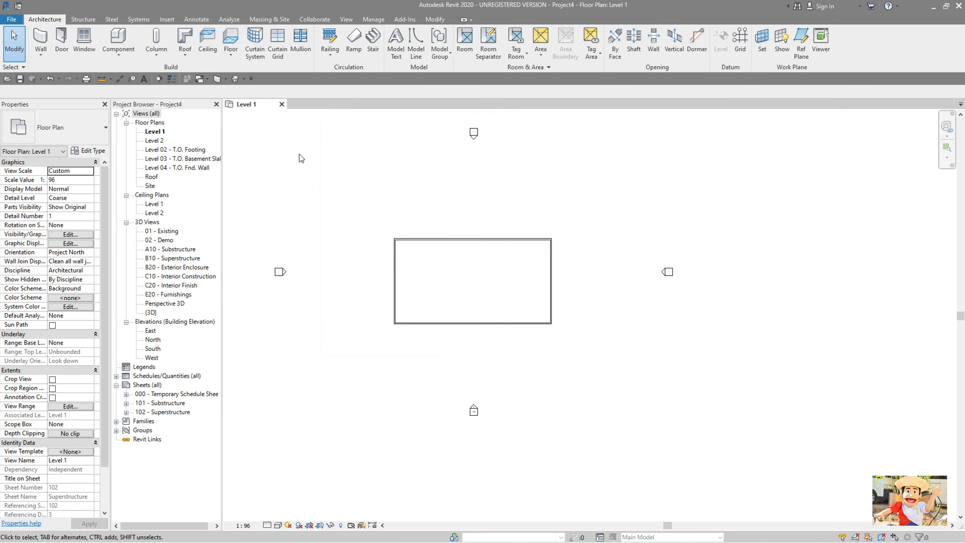
click(237, 80)
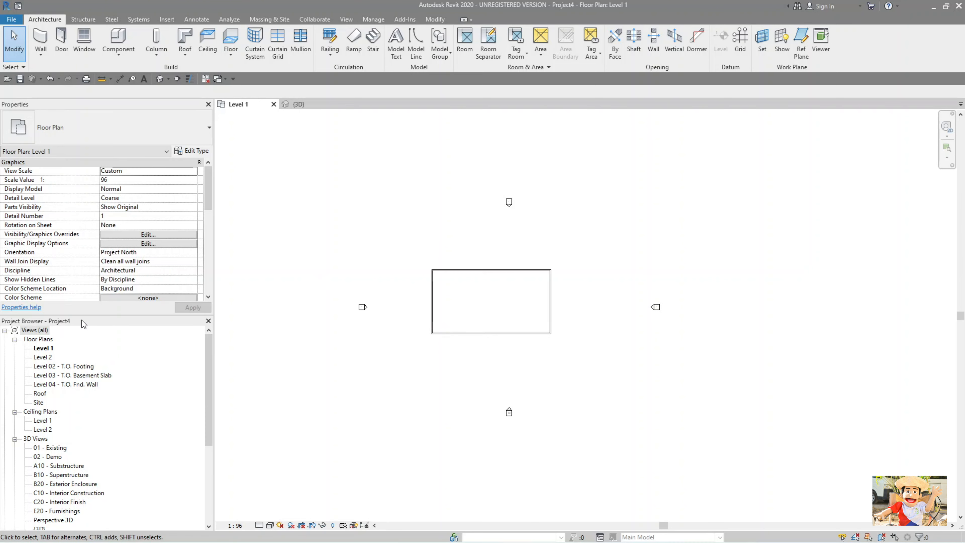
Dock the Project Browser as a full-height column beside the Properties palette and narrow both.
drag(82, 323, 210, 173)
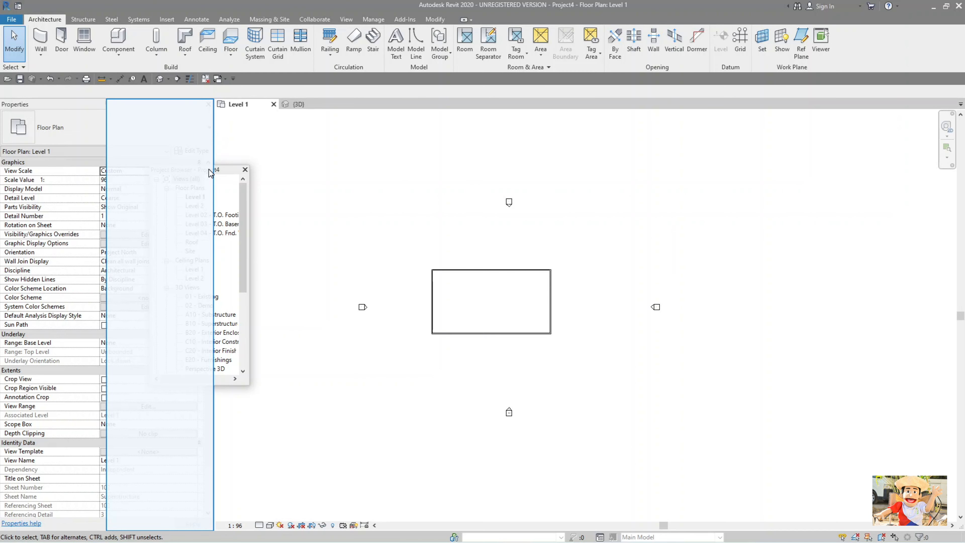
drag(209, 169, 209, 169)
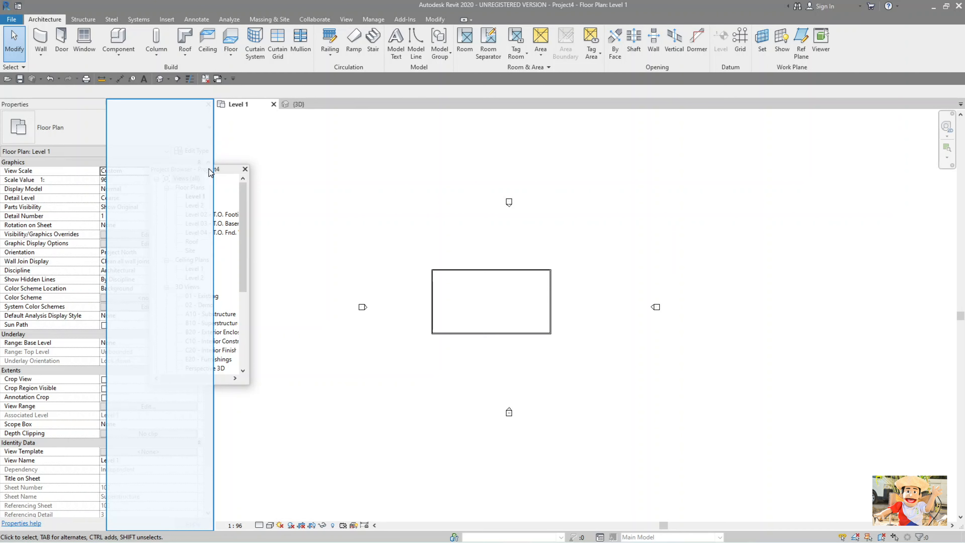
drag(209, 169, 208, 171)
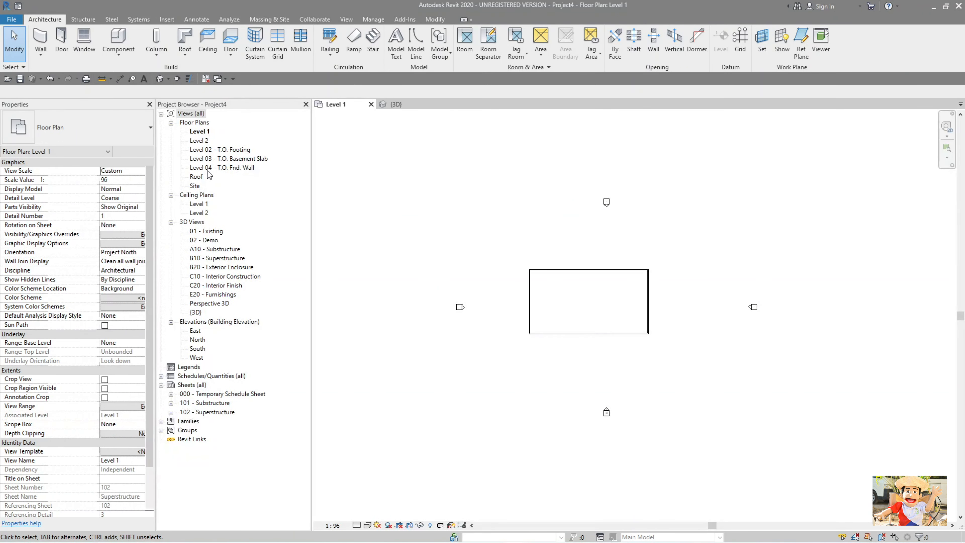
drag(311, 186, 288, 184)
drag(144, 206, 153, 206)
middle_drag(496, 251, 451, 264)
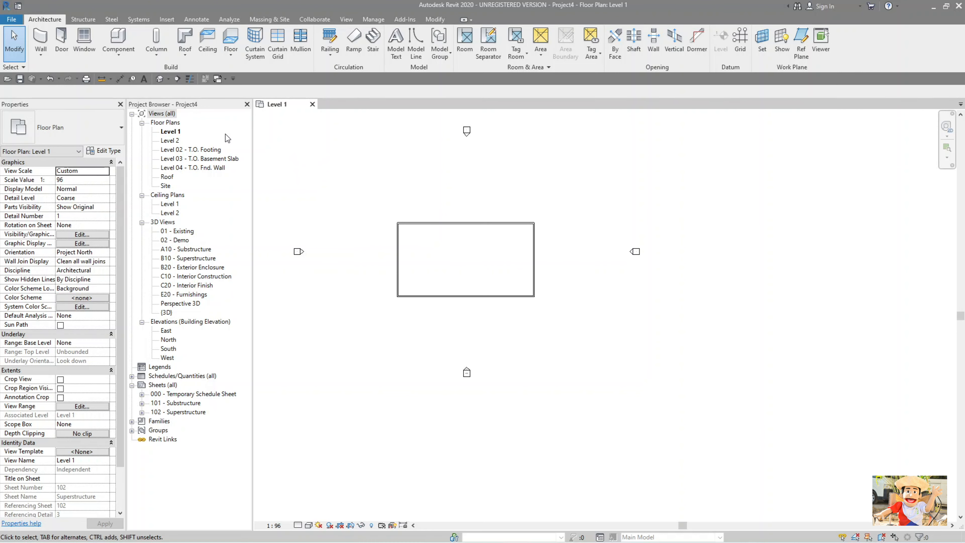
Close the Project Browser and the Properties palette to enlarge the drawing area around the wall rectangle.
click(247, 104)
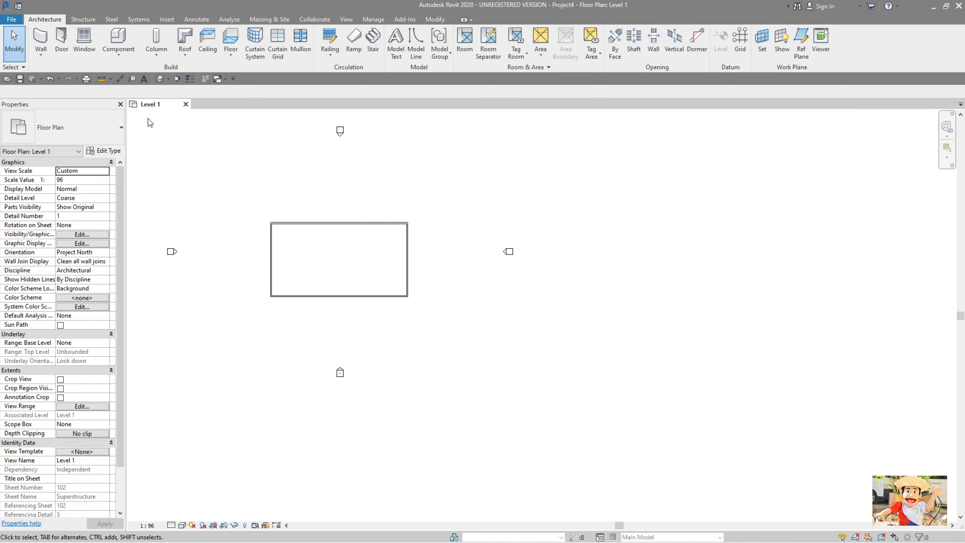
click(120, 104)
scroll(265, 178, down, 1)
middle_drag(236, 192, 416, 208)
scroll(463, 230, up, 4)
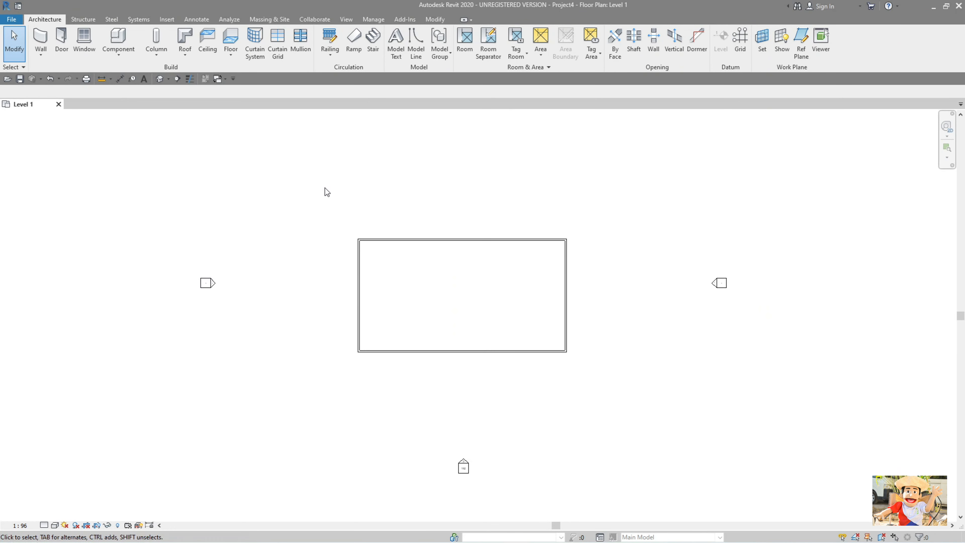
middle_drag(330, 188, 351, 229)
scroll(351, 228, down, 2)
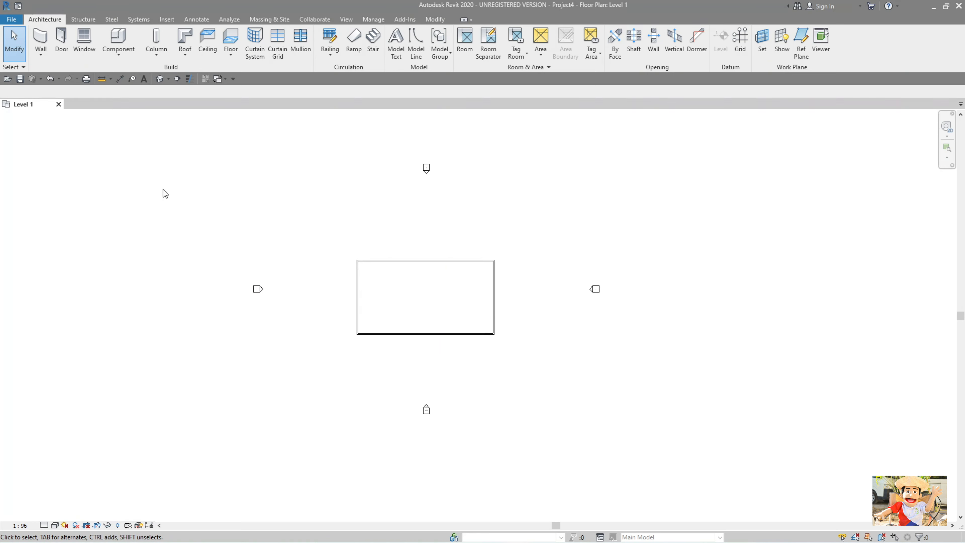
Restore the Properties palette from the empty drawing area of the Level 1 plan.
middle_drag(164, 193, 198, 202)
right_click(296, 170)
click(261, 177)
right_click(296, 165)
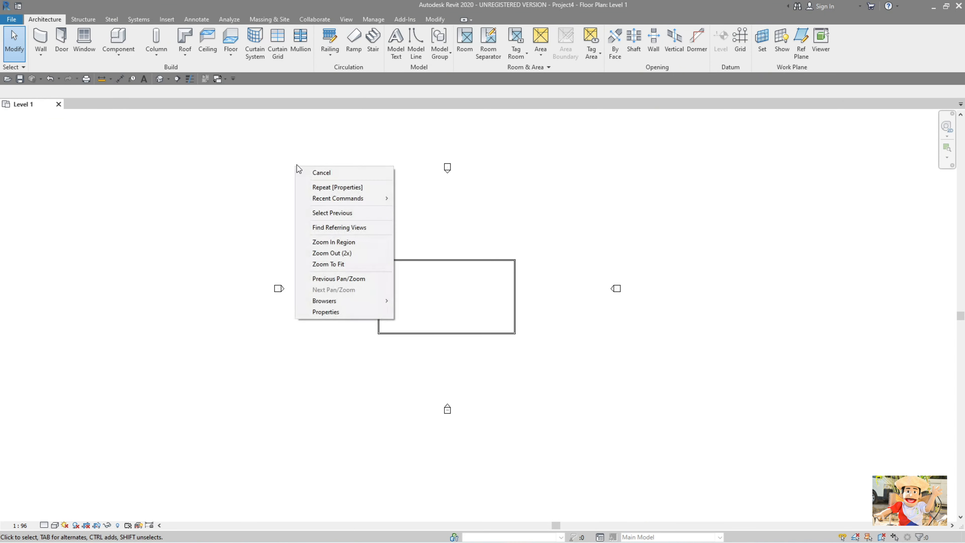
click(330, 316)
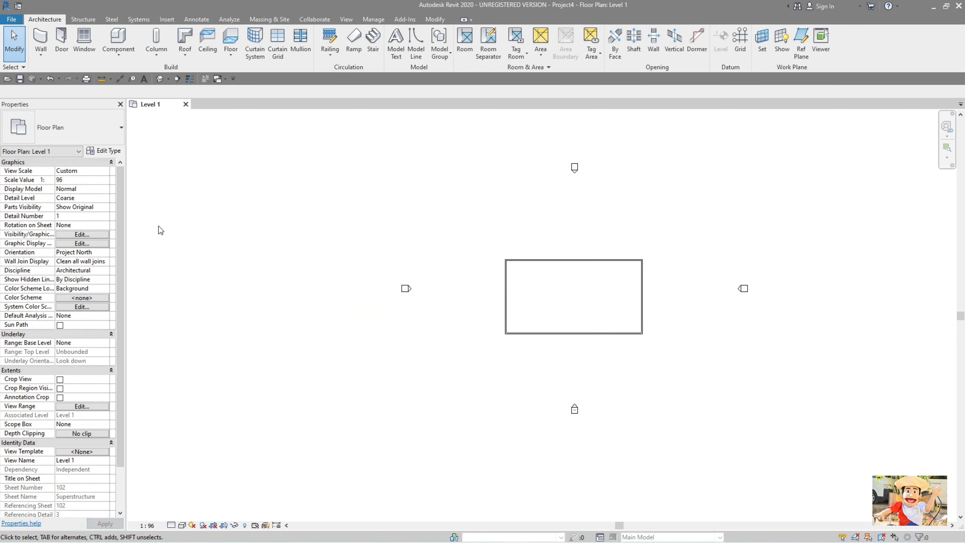
middle_drag(263, 203, 308, 209)
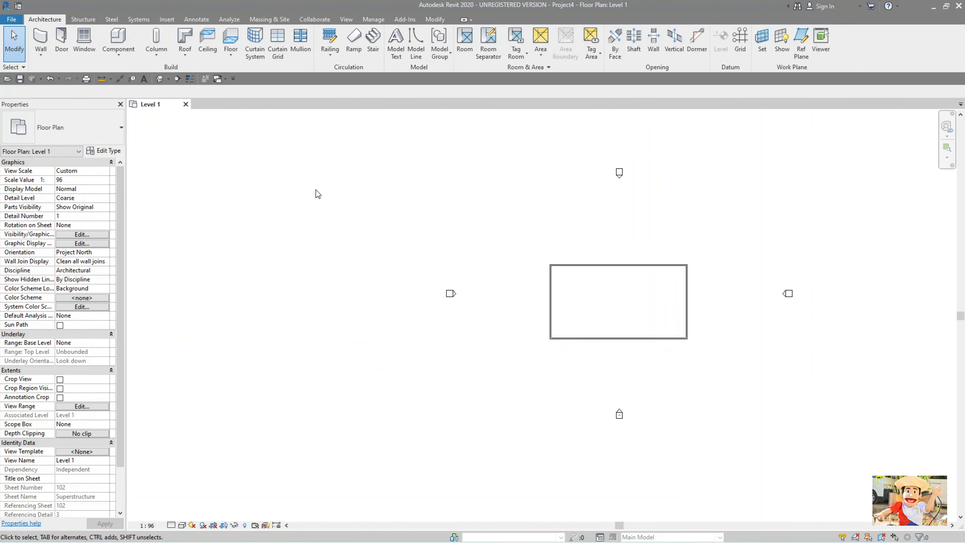
Restore the Project Browser from the empty drawing area of the Level 1 plan, dismiss the save reminder and widen the browser.
right_click(300, 176)
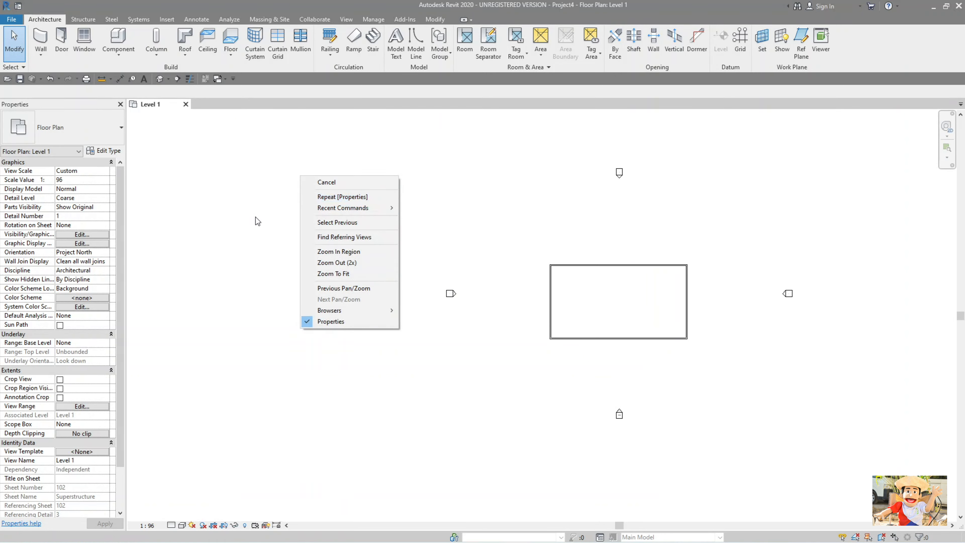
click(281, 190)
right_click(280, 190)
mouse_move(307, 326)
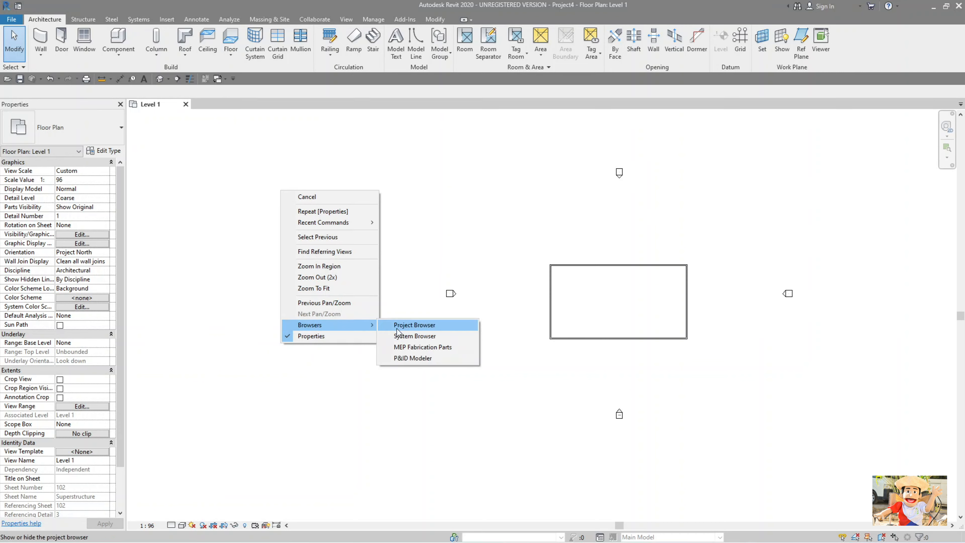
click(425, 327)
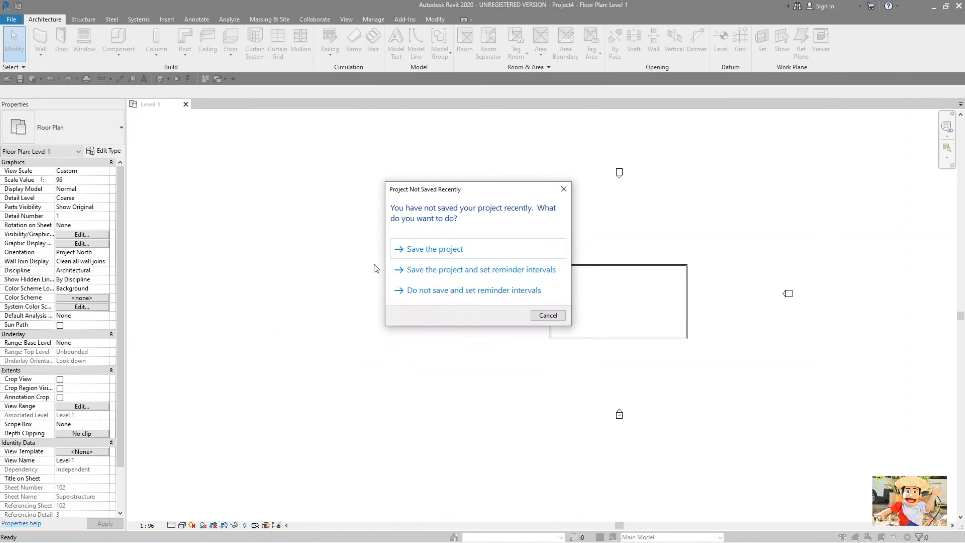
click(547, 315)
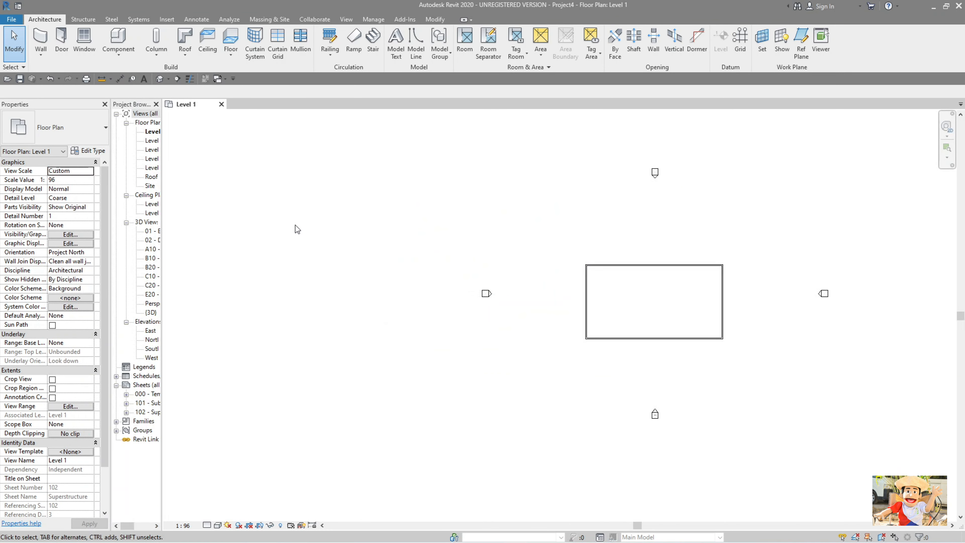
drag(164, 232, 229, 232)
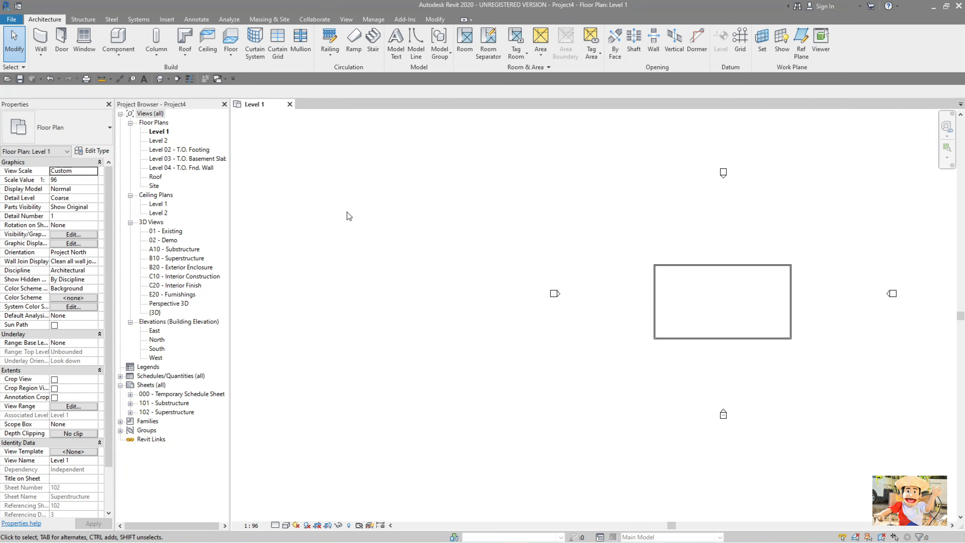
Hide the Project Browser through the User Interface options, restore it the same way and widen it to show the full view names.
click(350, 18)
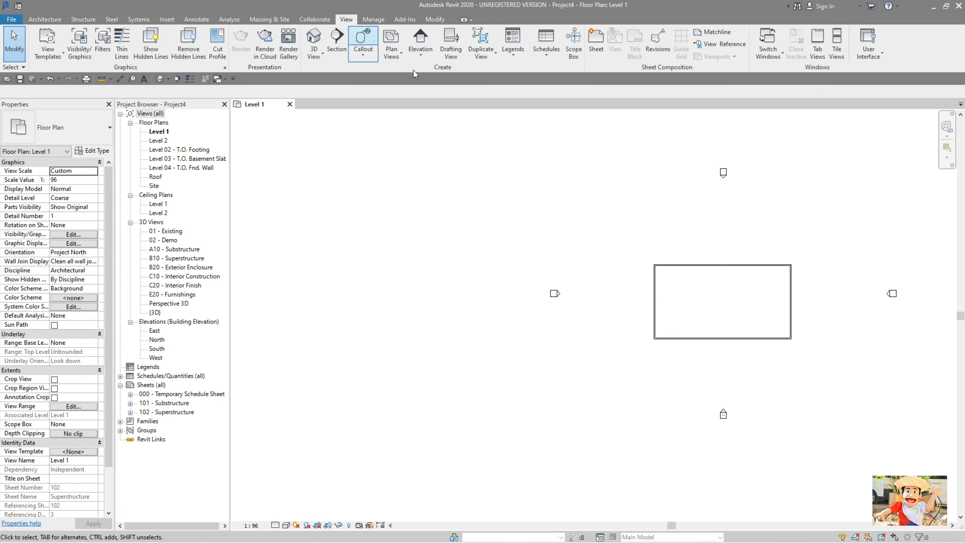
click(882, 55)
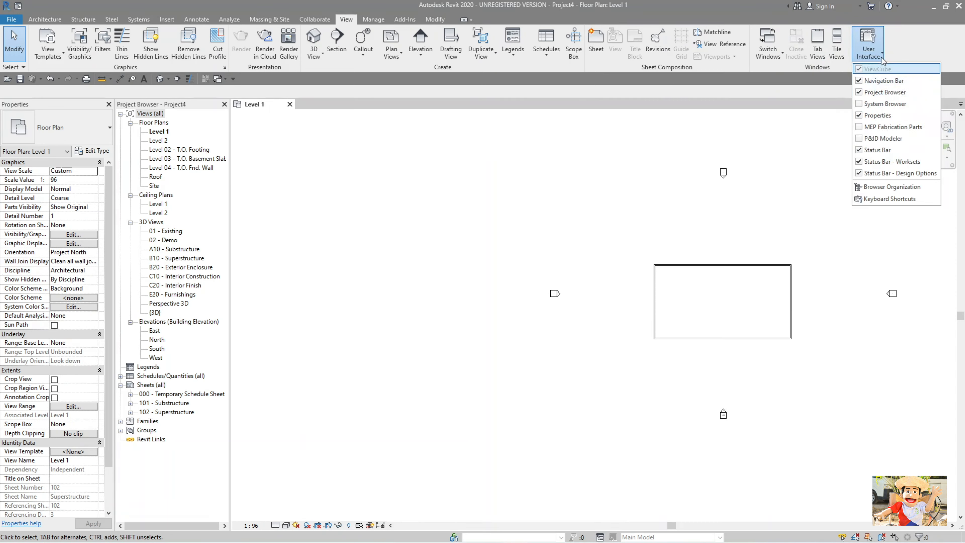
click(862, 94)
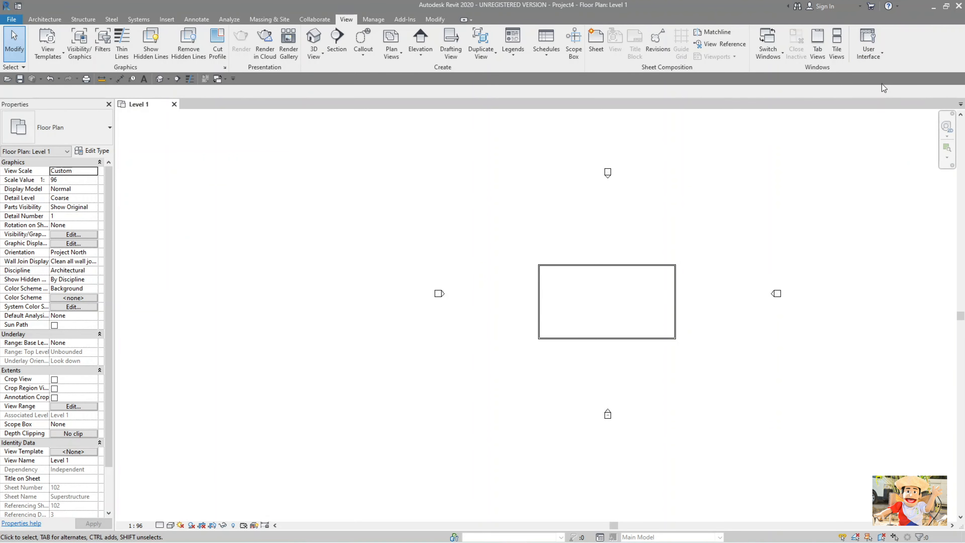
click(868, 46)
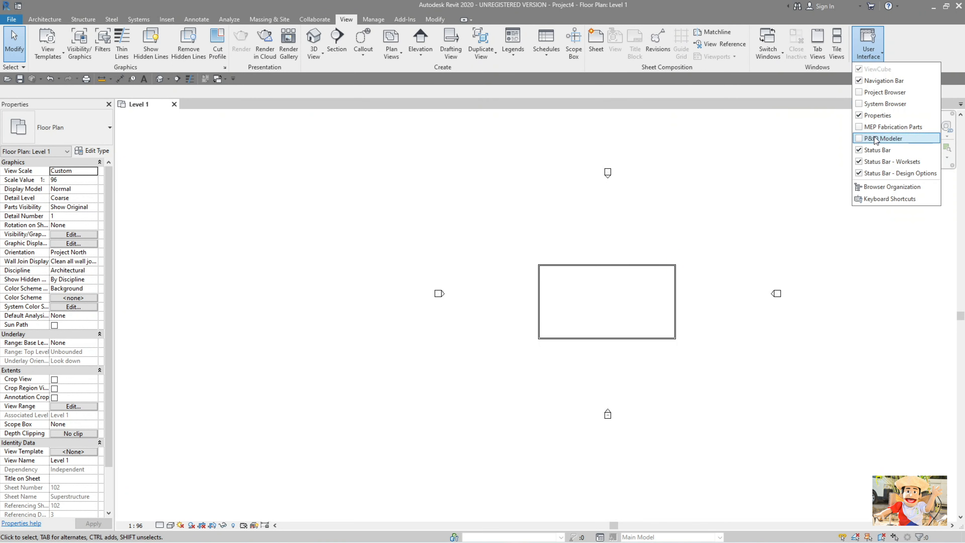
click(862, 96)
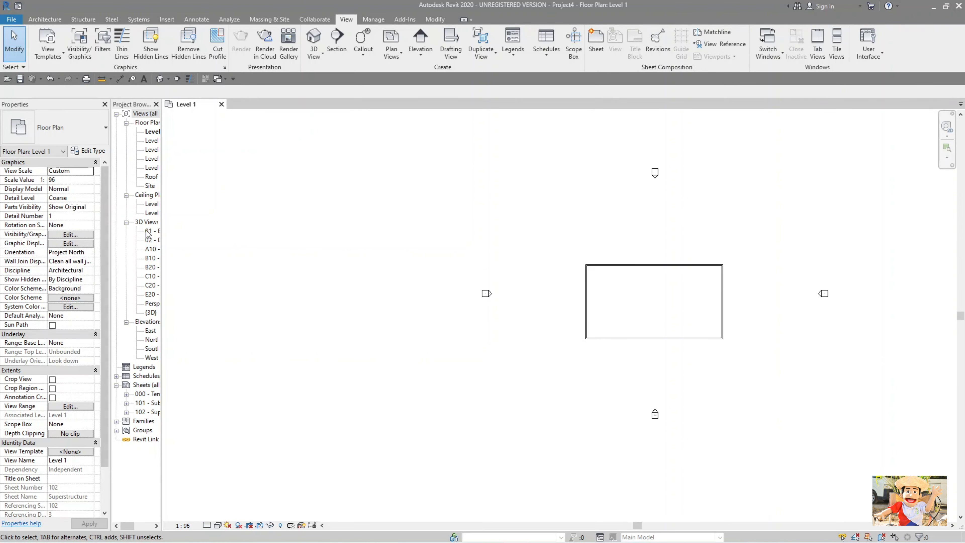
drag(162, 233, 218, 227)
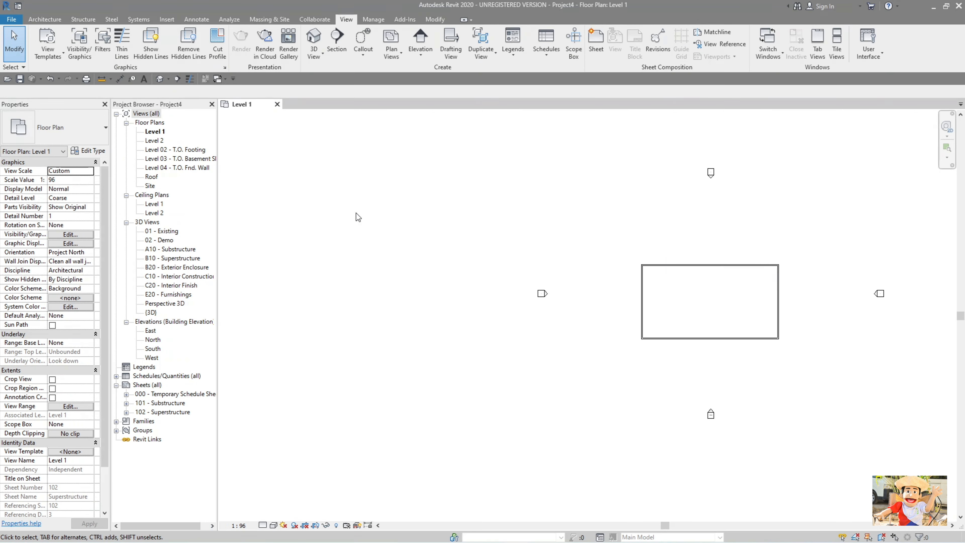
Hide the Properties palette through the User Interface options, restore it from the drawing area and widen the Project Browser.
click(870, 57)
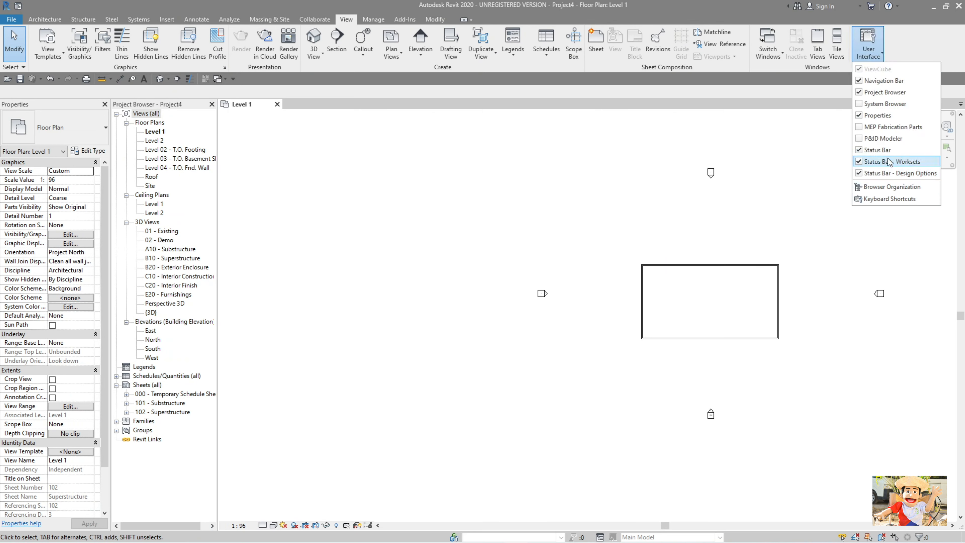
click(861, 115)
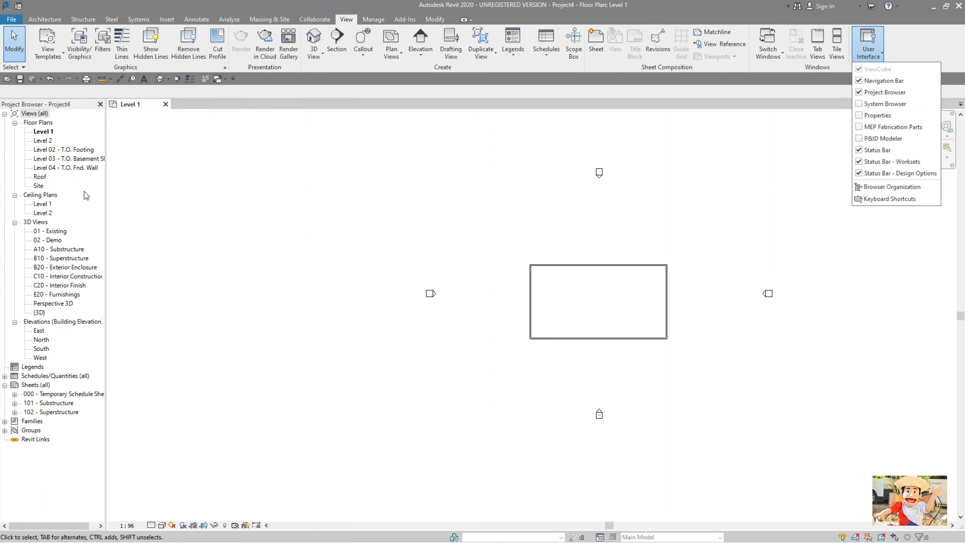
right_click(274, 155)
click(328, 303)
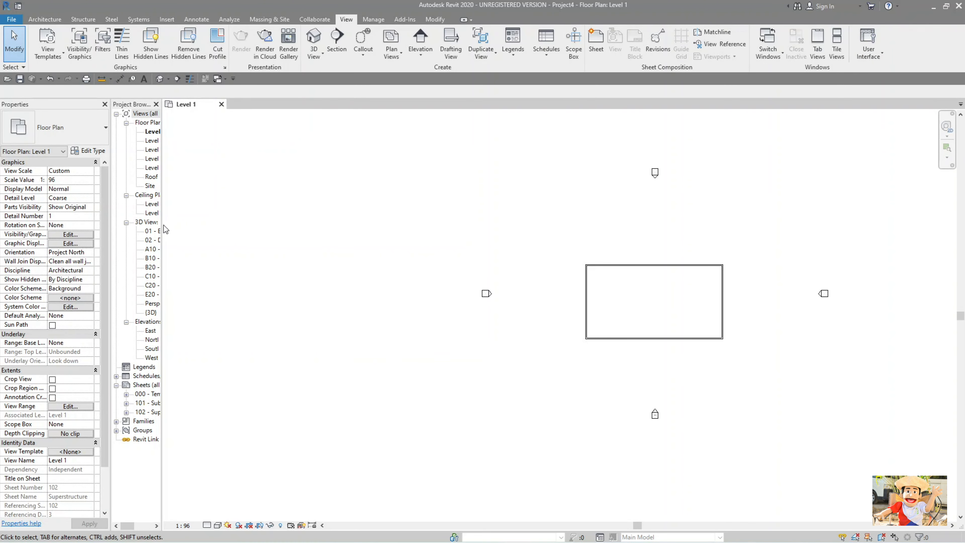
drag(162, 226, 251, 228)
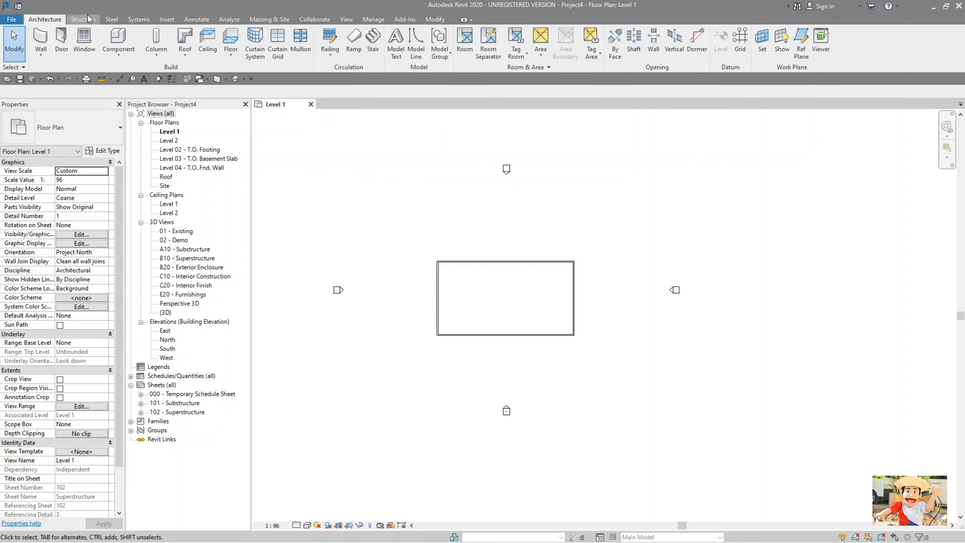
Review the metric project templates under File Locations in the program options and accept the settings.
click(20, 20)
click(160, 247)
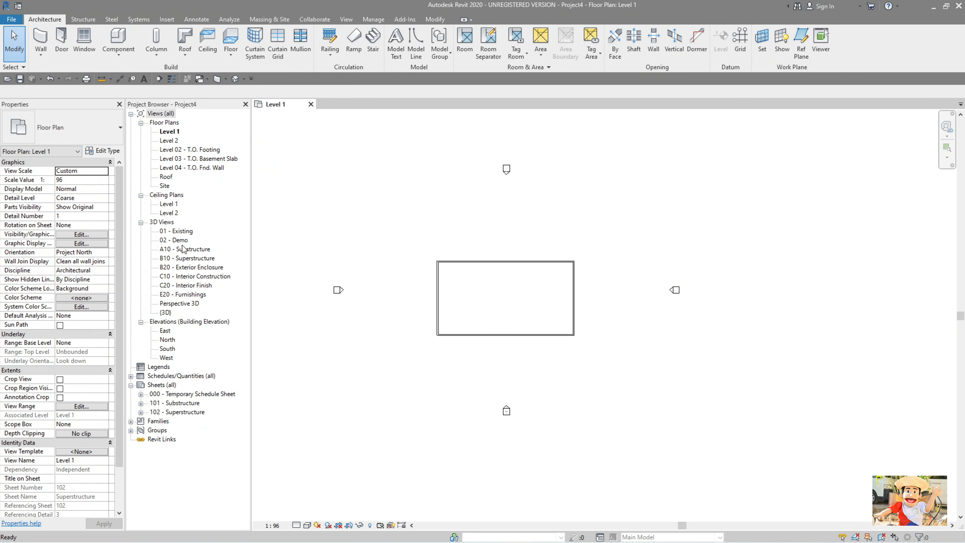
click(317, 202)
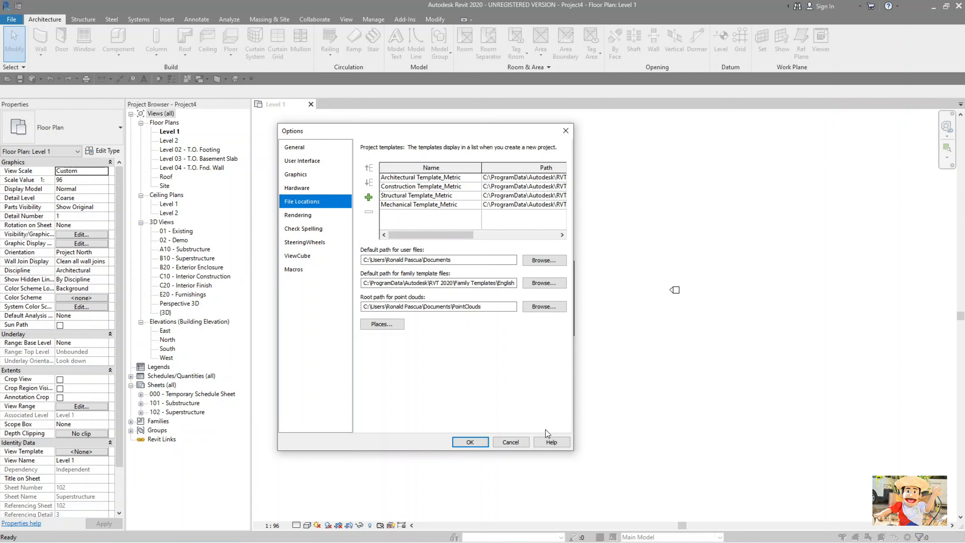
click(471, 442)
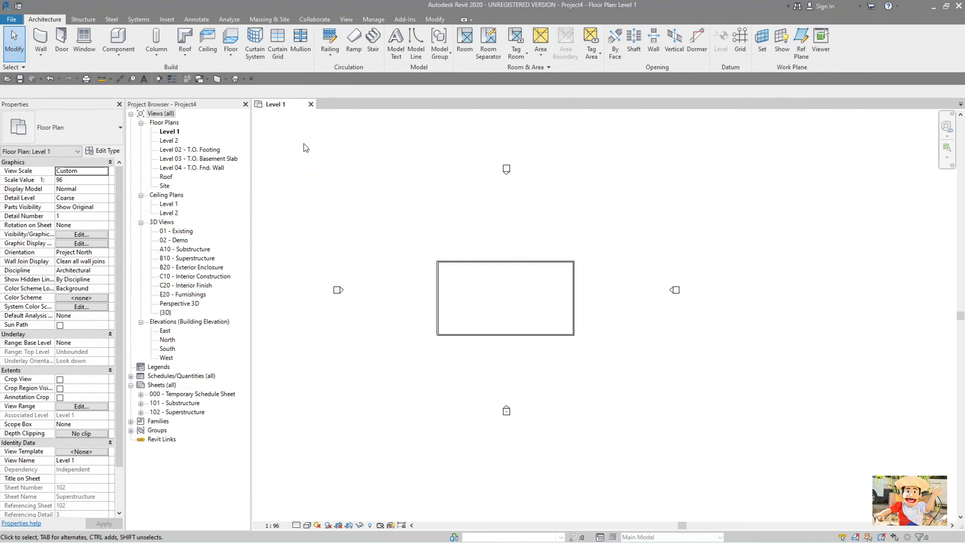
Close the current project without saving and create a new project from Architectural Template_Metric.
click(311, 104)
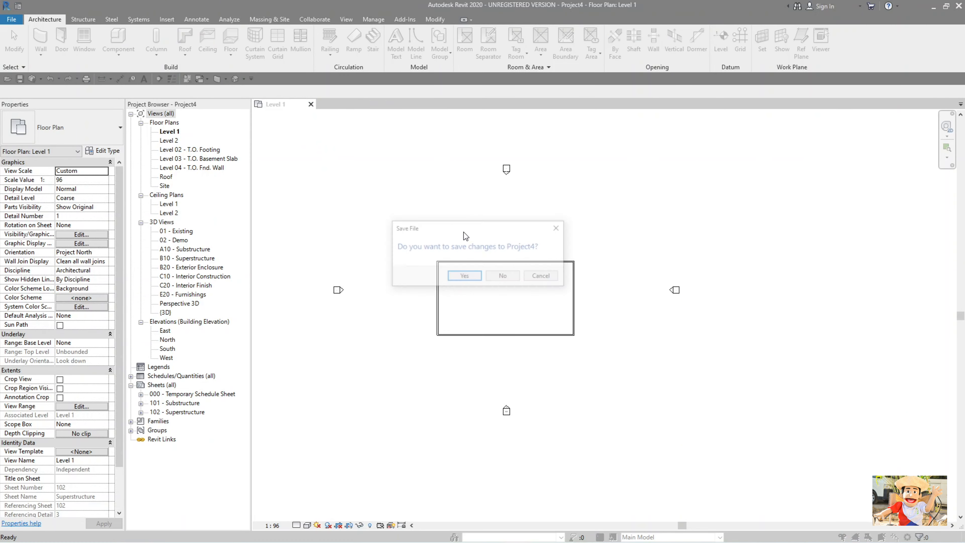
click(503, 277)
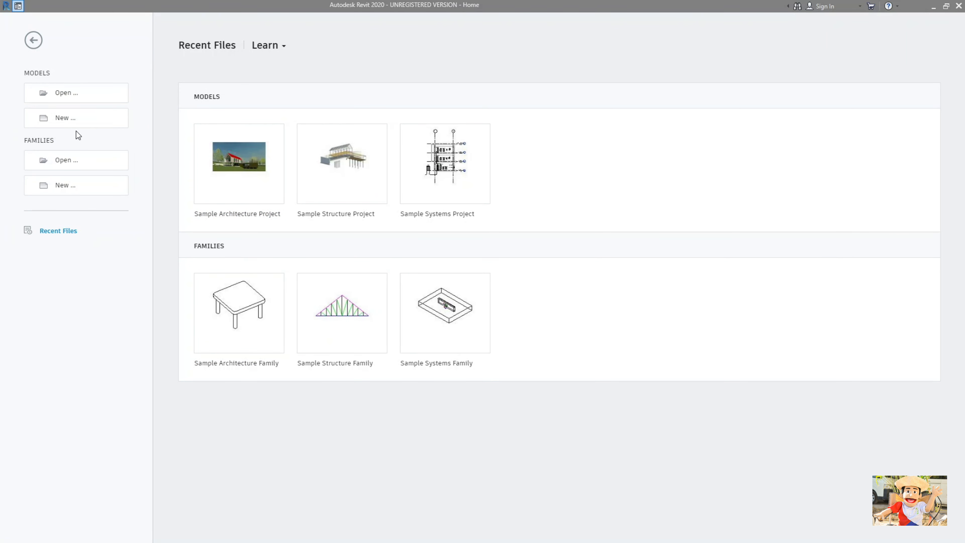
click(84, 126)
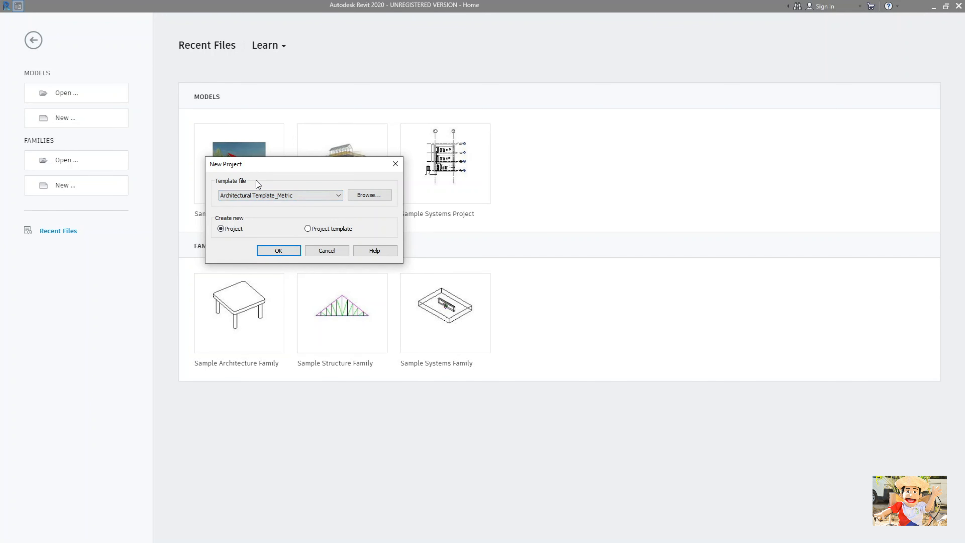
click(325, 195)
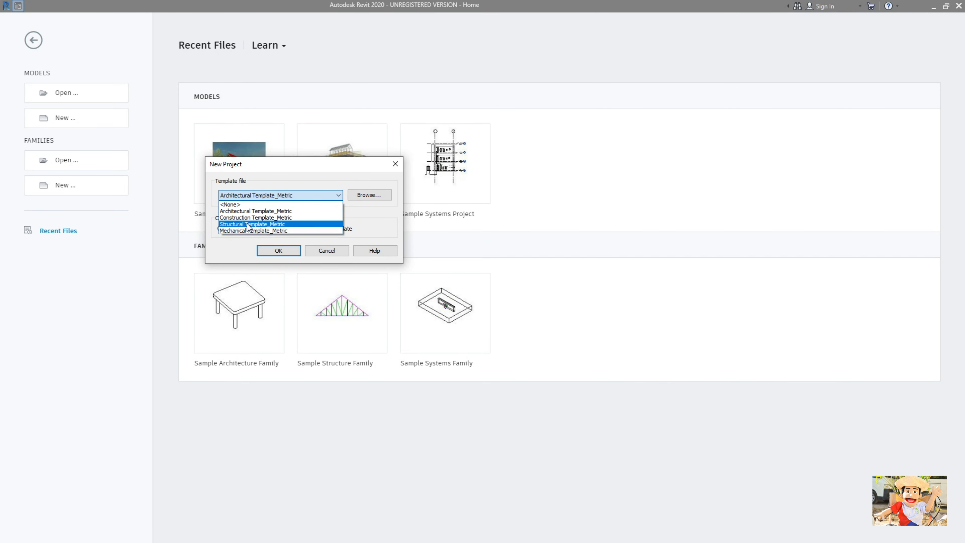
click(295, 174)
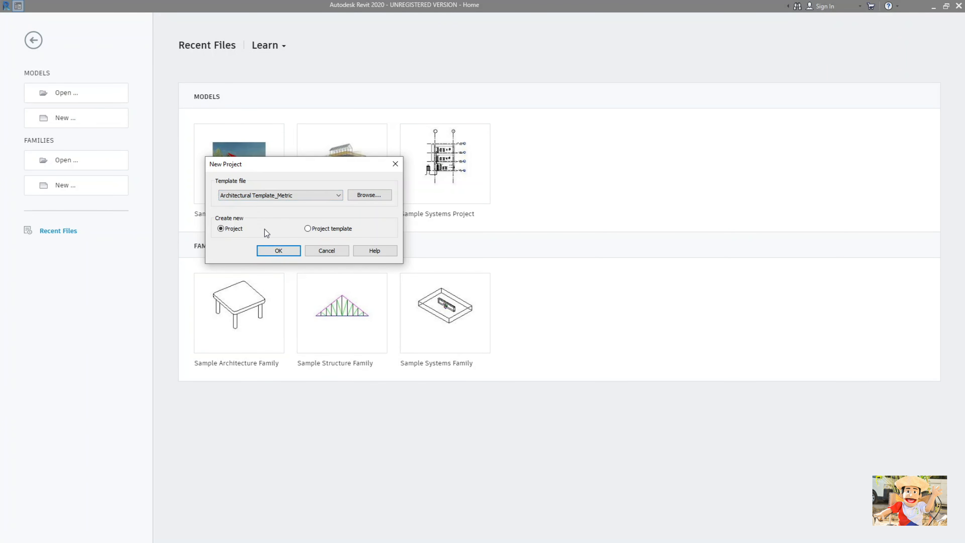
click(279, 252)
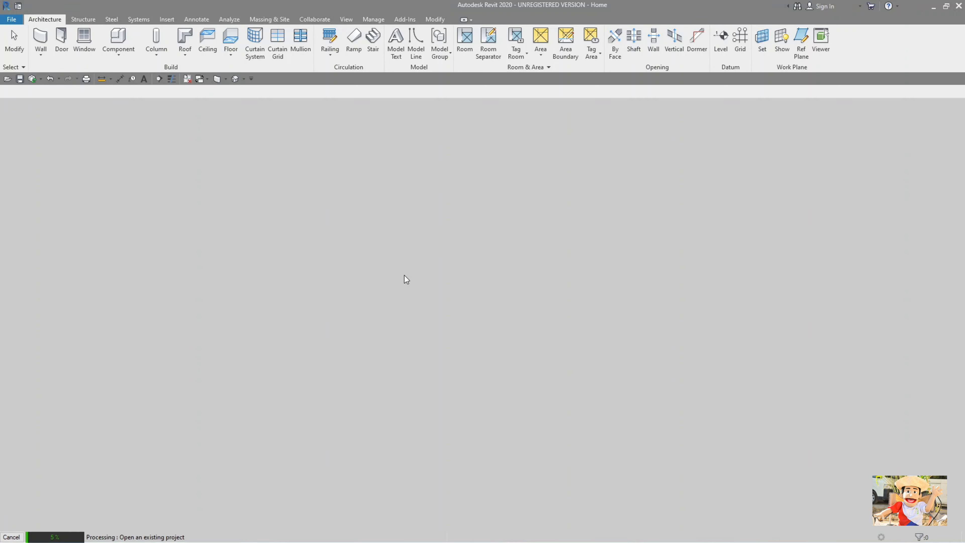
scroll(546, 240, down, 2)
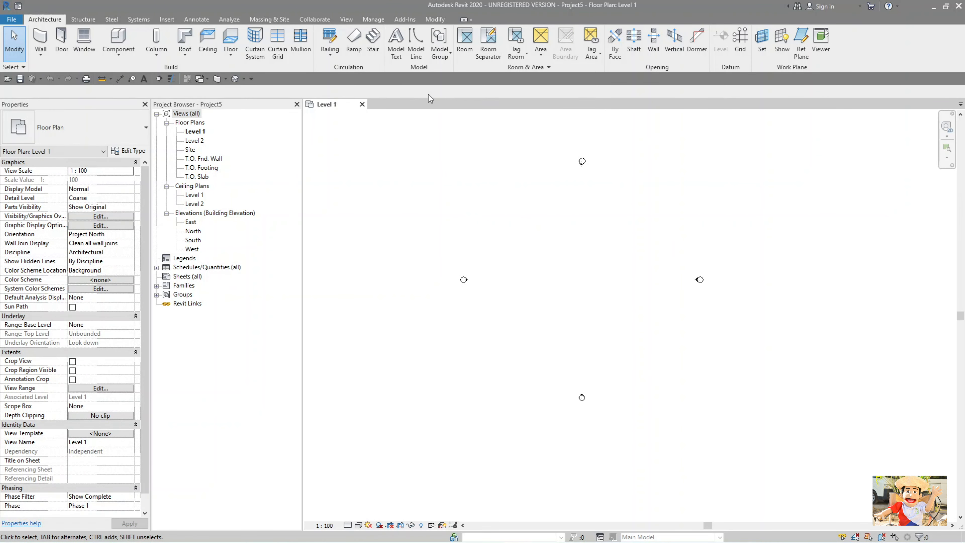
Check the length, area and volume formats in the new project's Project Units, leaving them unedited.
click(373, 20)
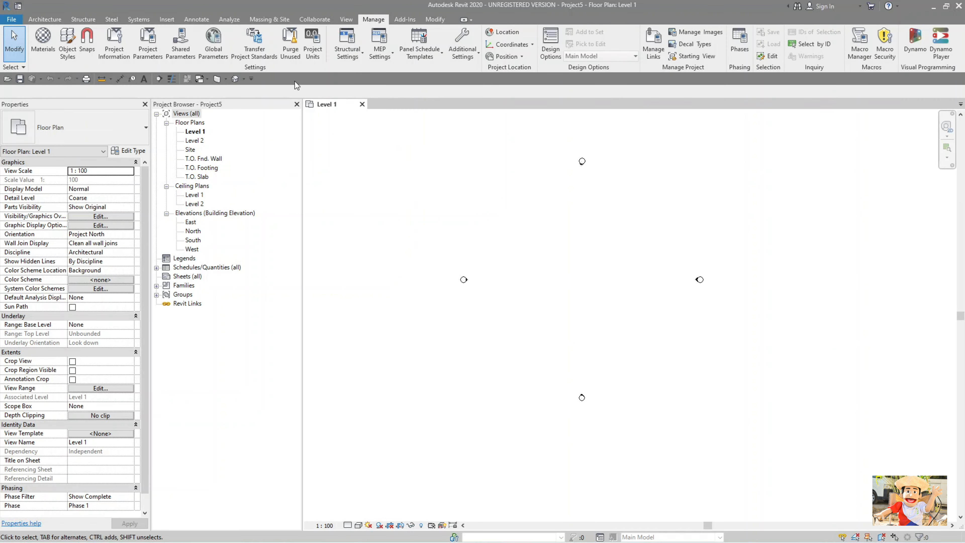
click(312, 44)
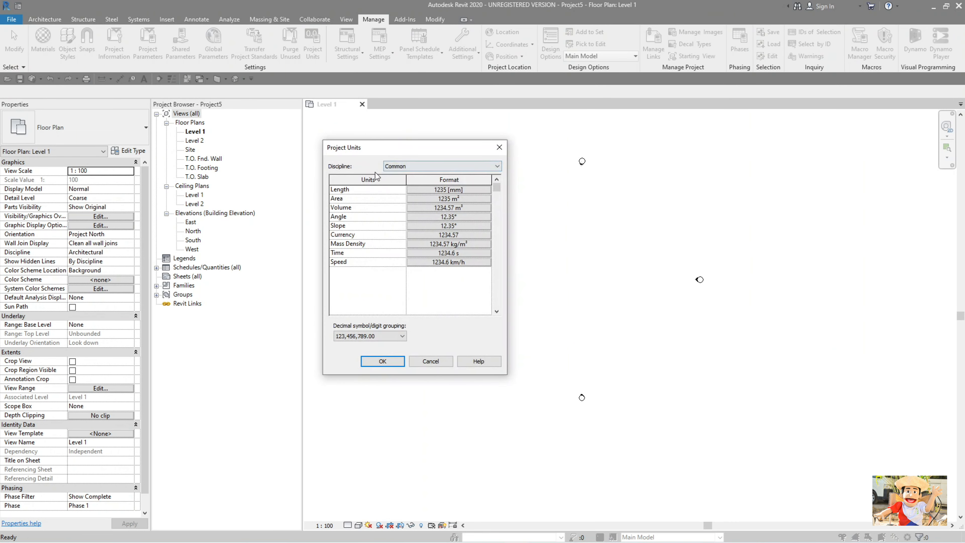
click(499, 148)
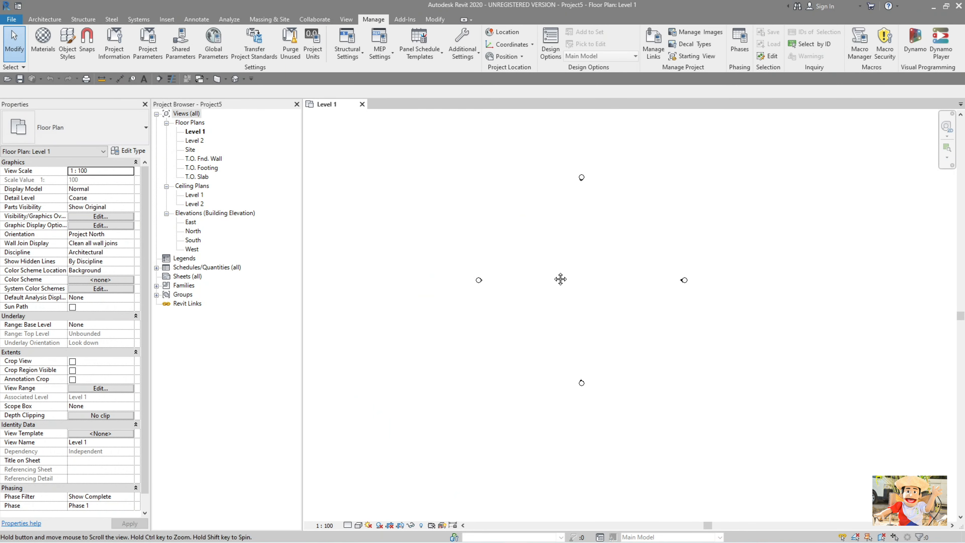
middle_drag(559, 279, 543, 279)
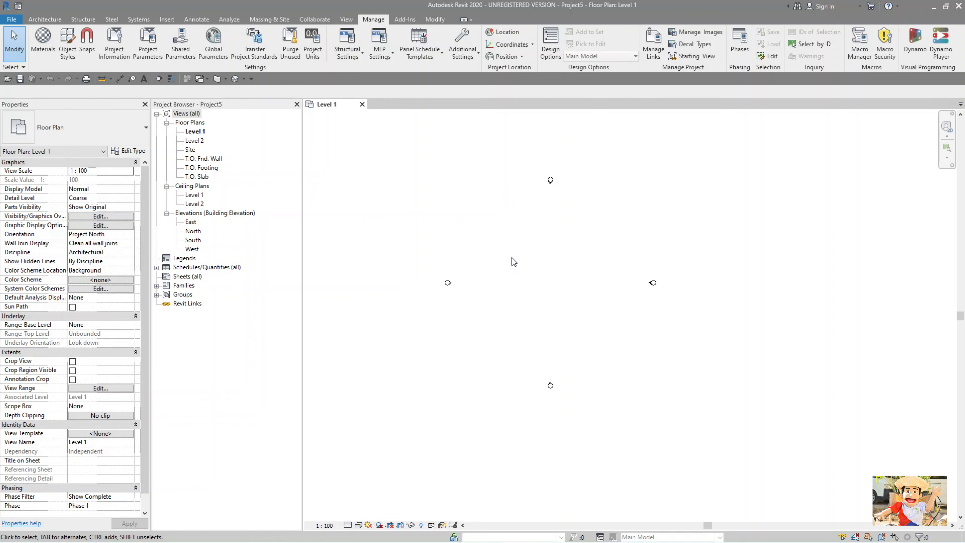
scroll(523, 279, up, 1)
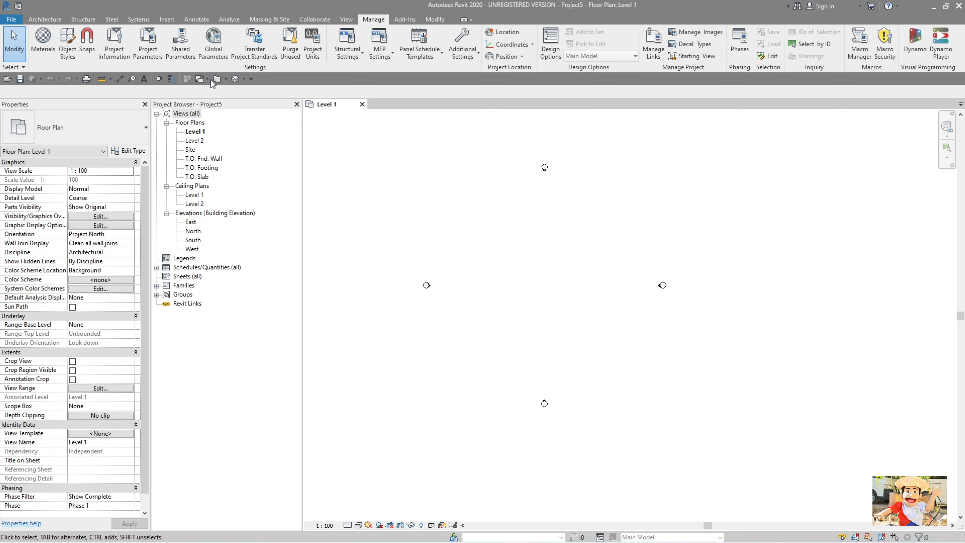